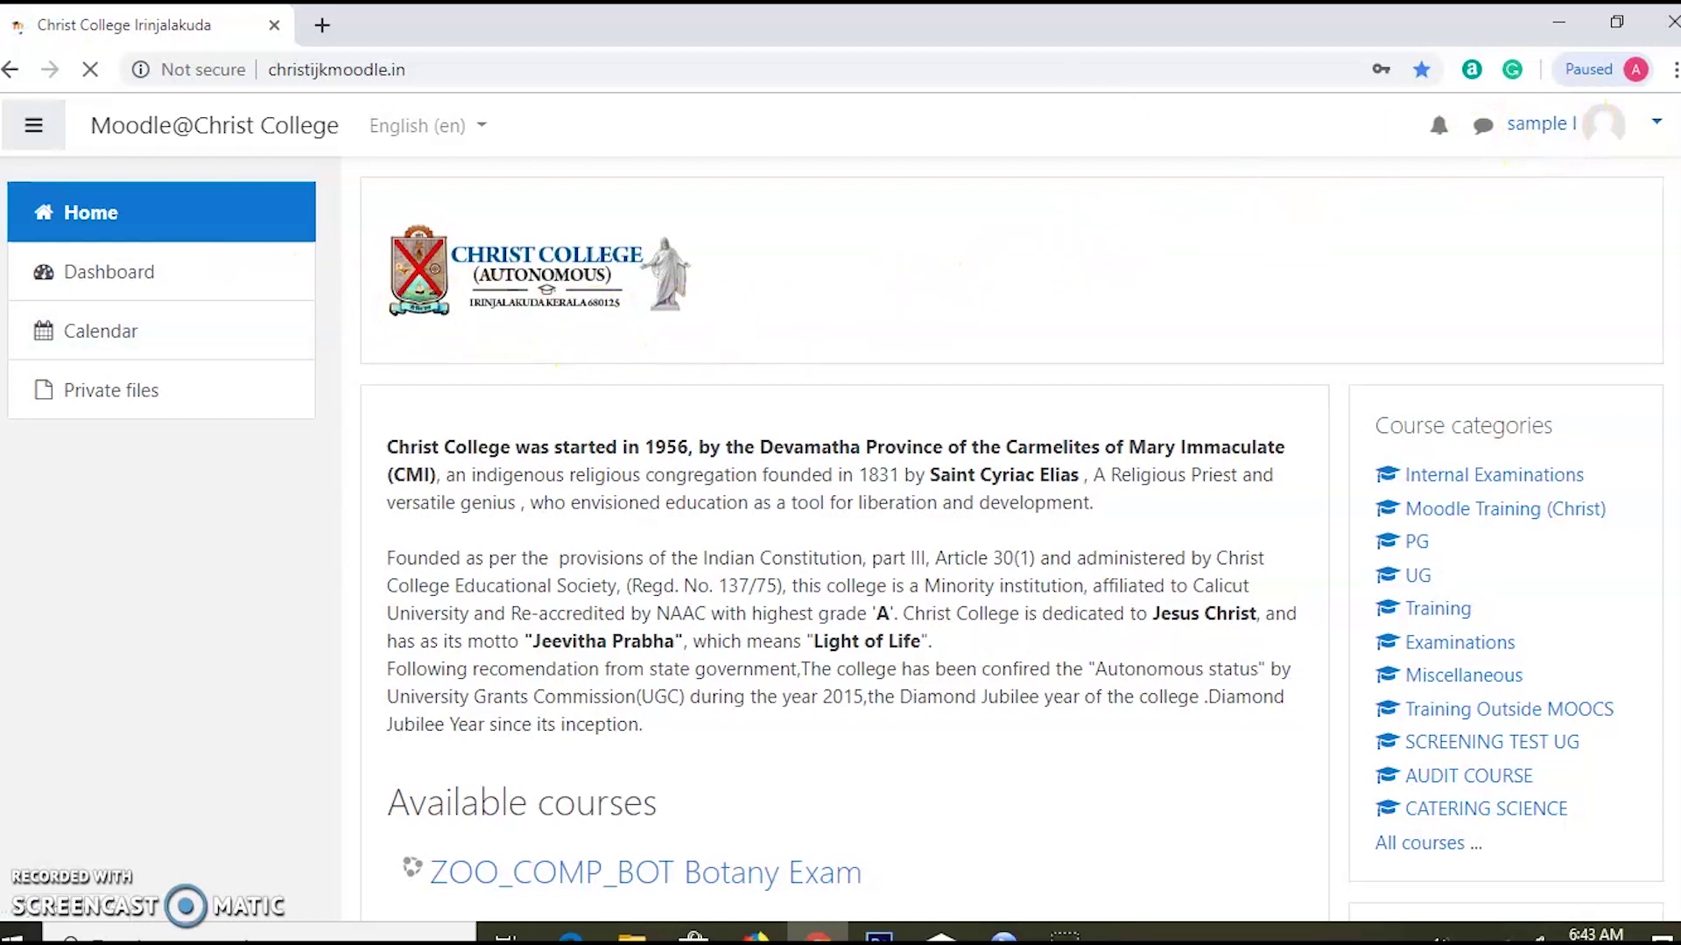
Open the user profile from the account menu, review its details, and return to the home page.
{"action": "left_click", "coordinate": [1652, 129]}
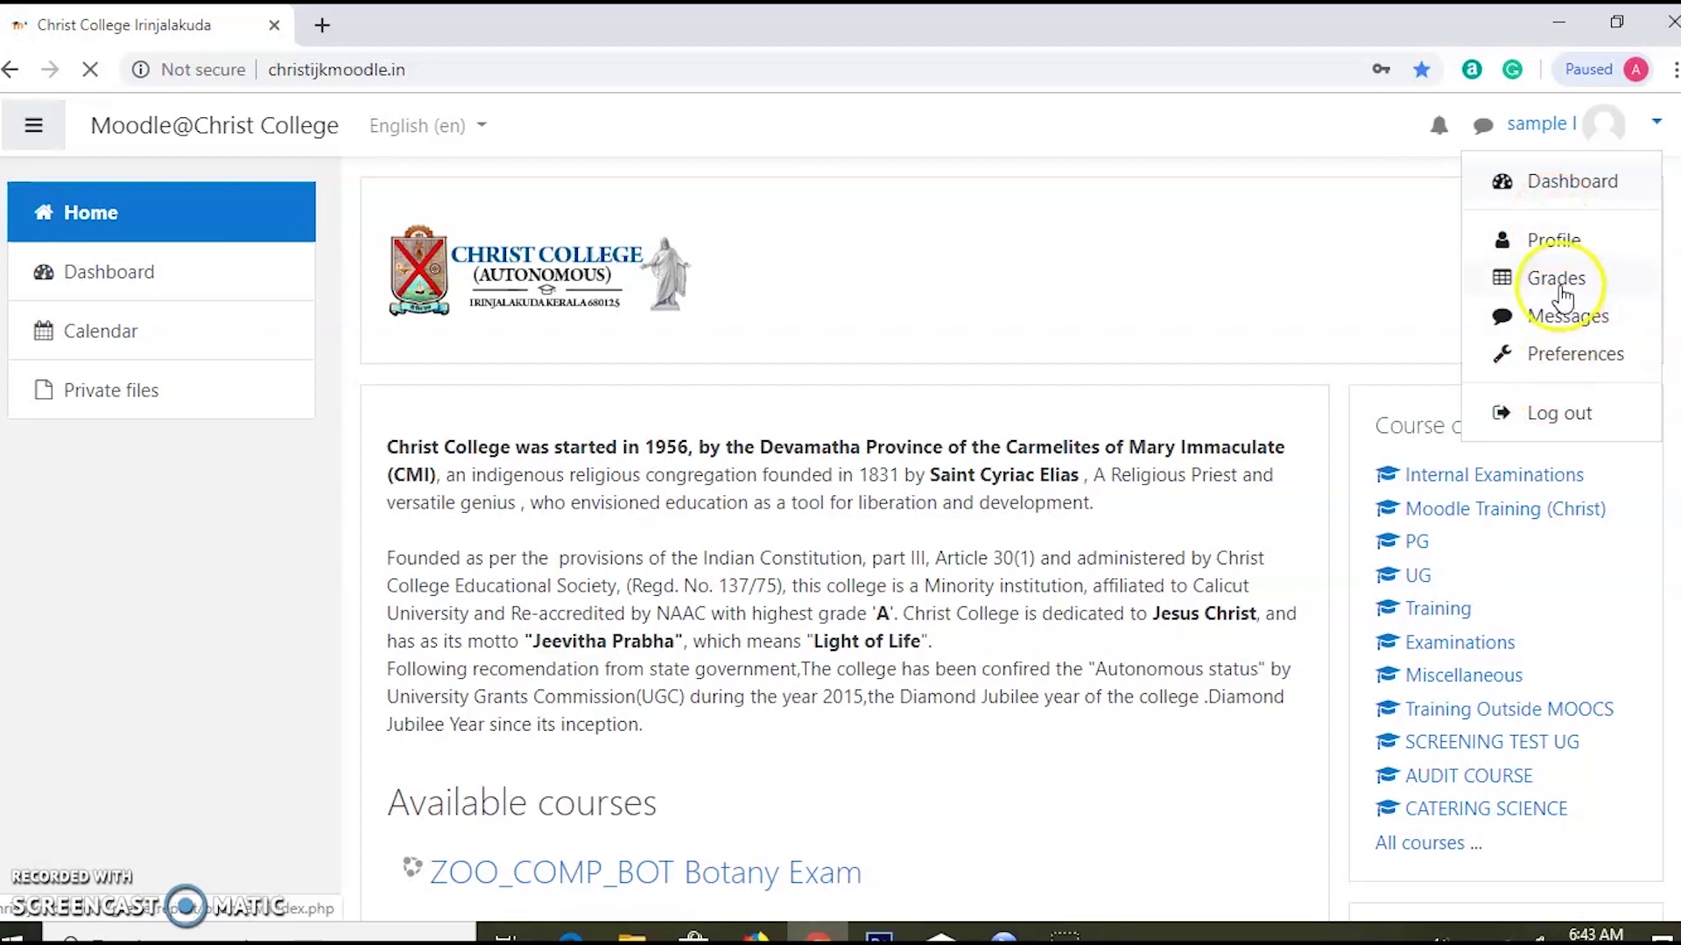
{"action": "left_click", "coordinate": [1536, 242]}
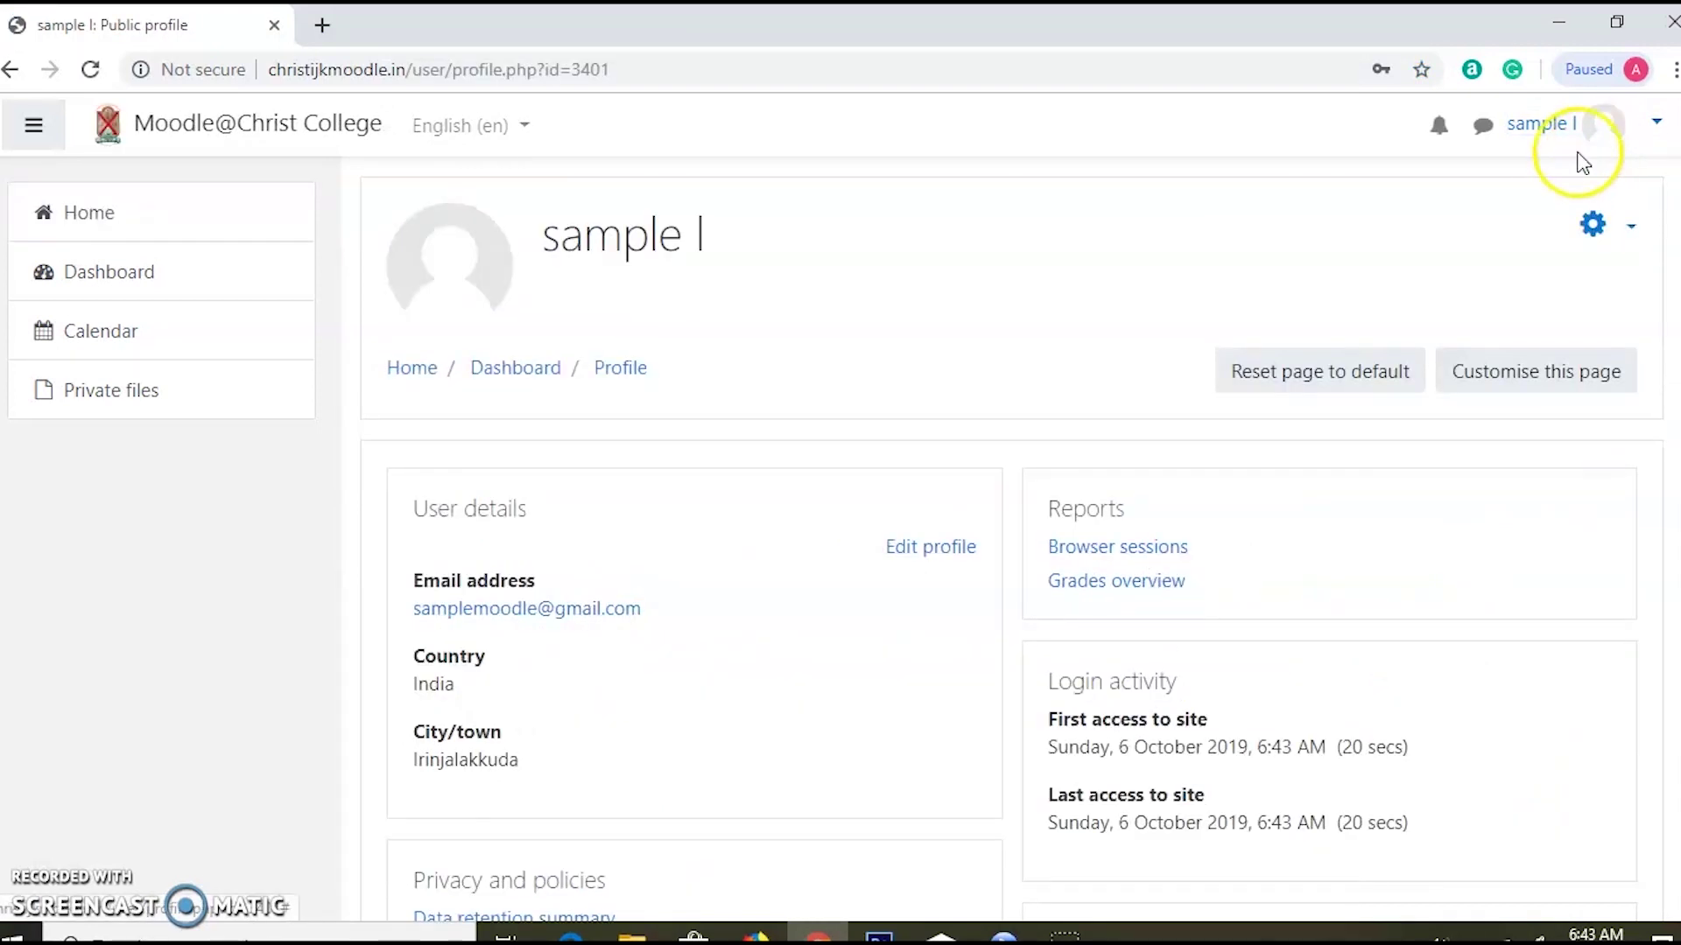
{"action": "scroll", "coordinate": [649, 569], "scroll_direction": "down", "scroll_amount": 5}
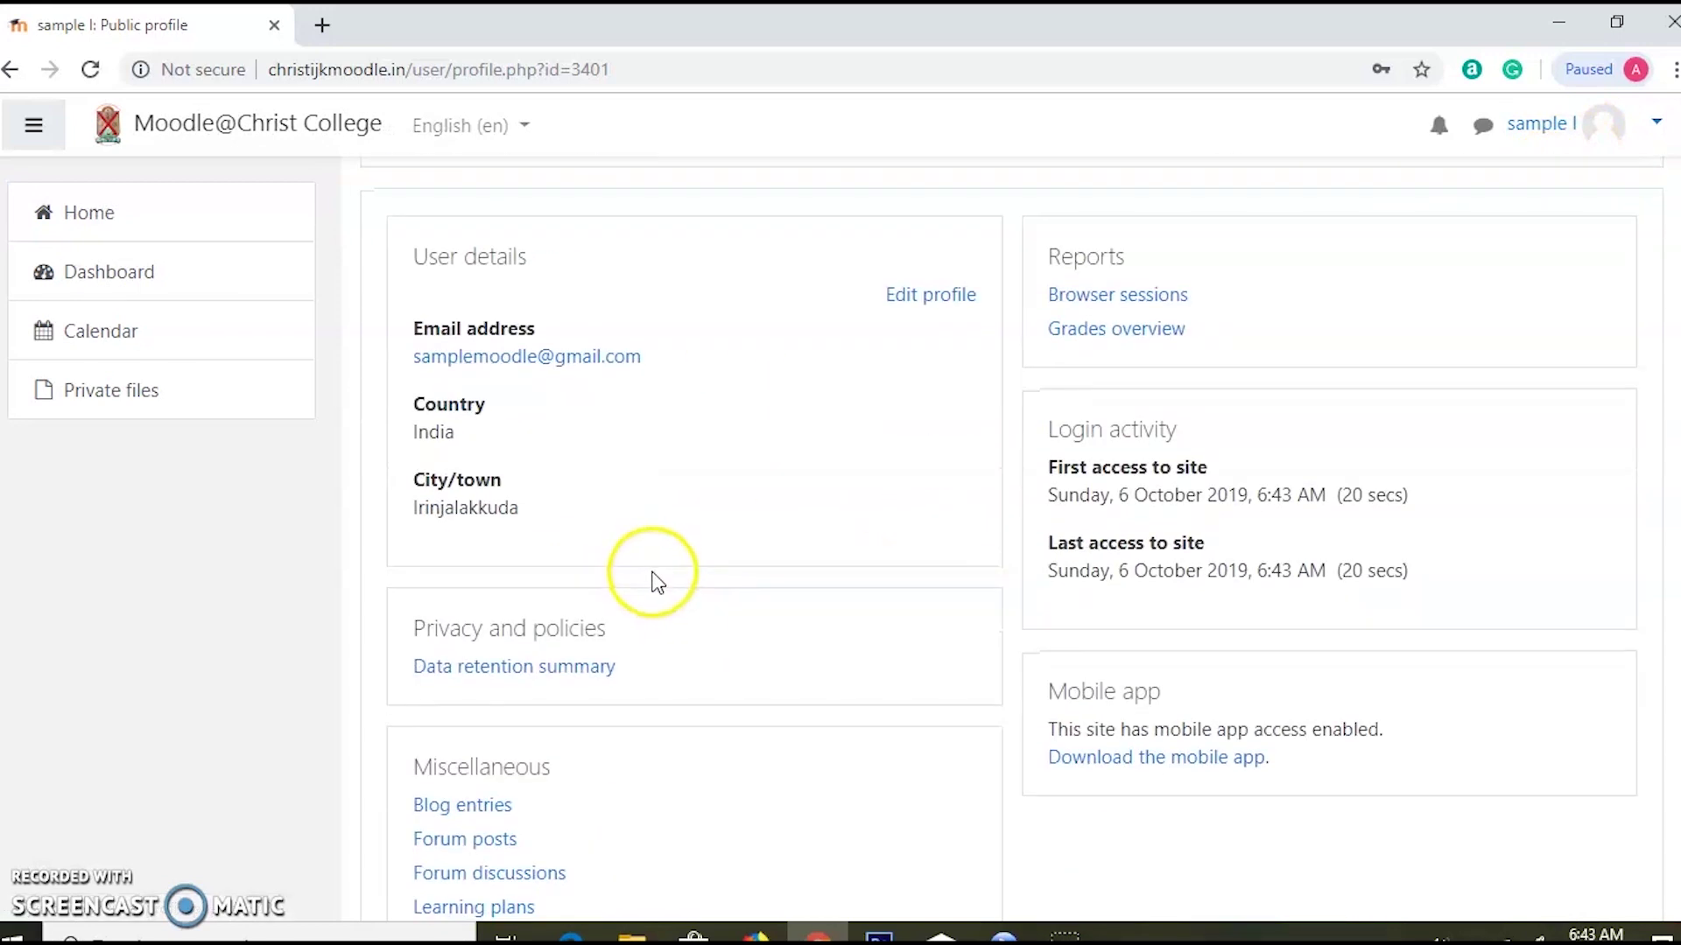
{"action": "scroll", "coordinate": [1130, 481], "scroll_direction": "up", "scroll_amount": 3}
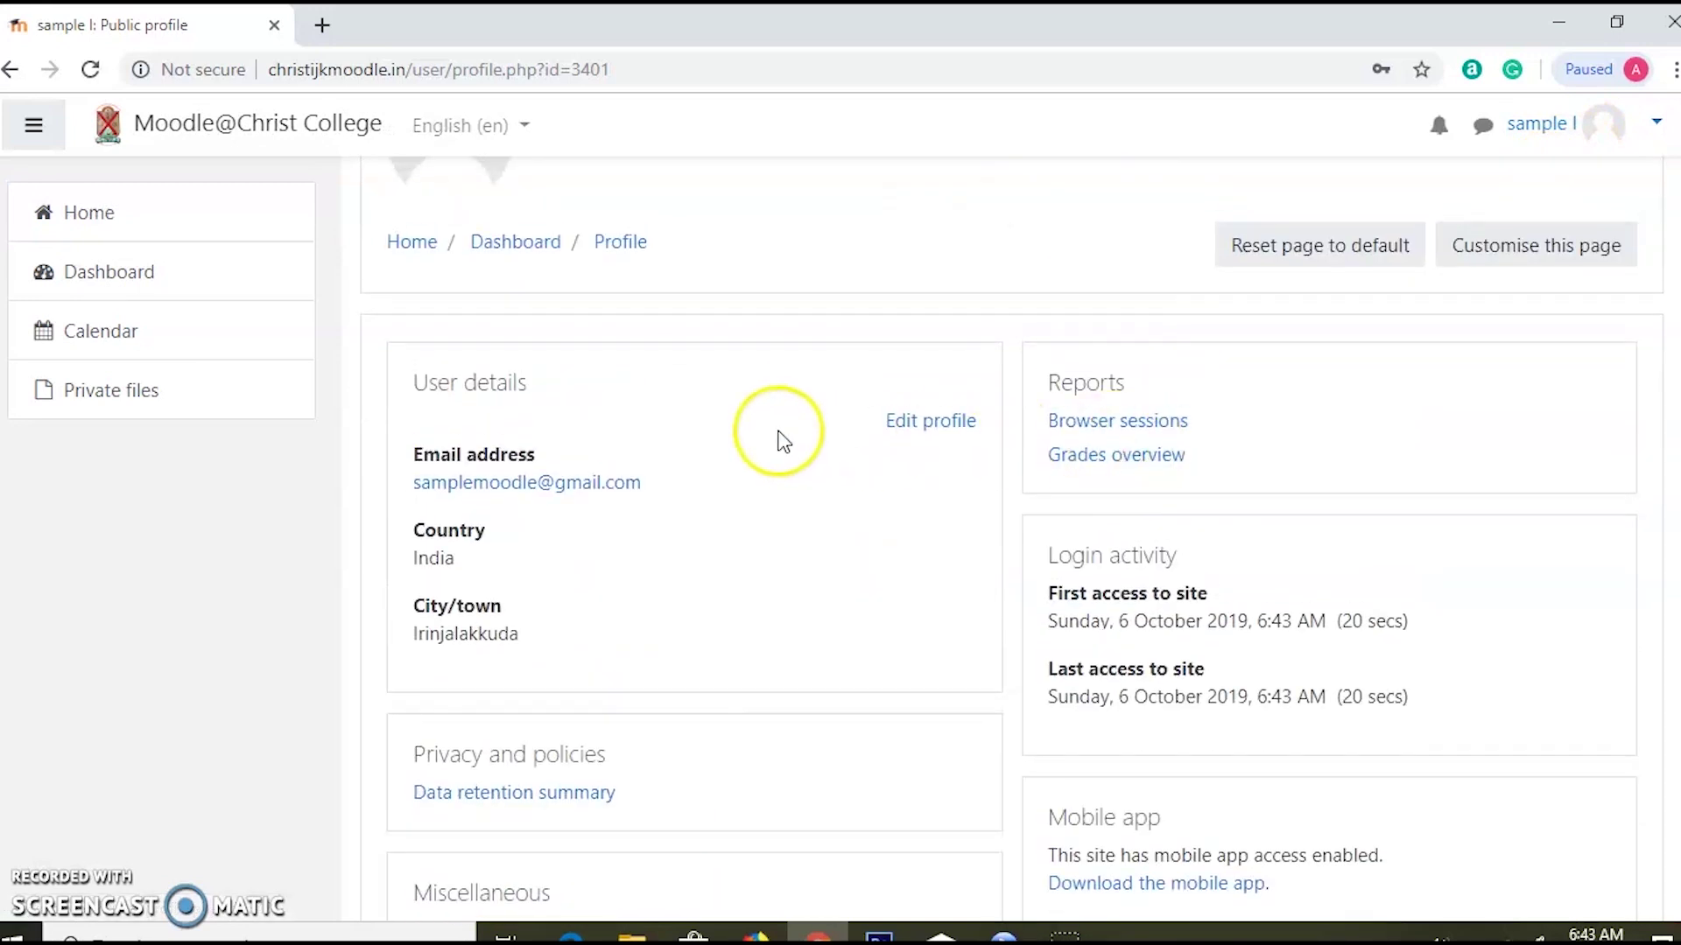
{"action": "scroll", "coordinate": [1429, 281], "scroll_direction": "up", "scroll_amount": 2}
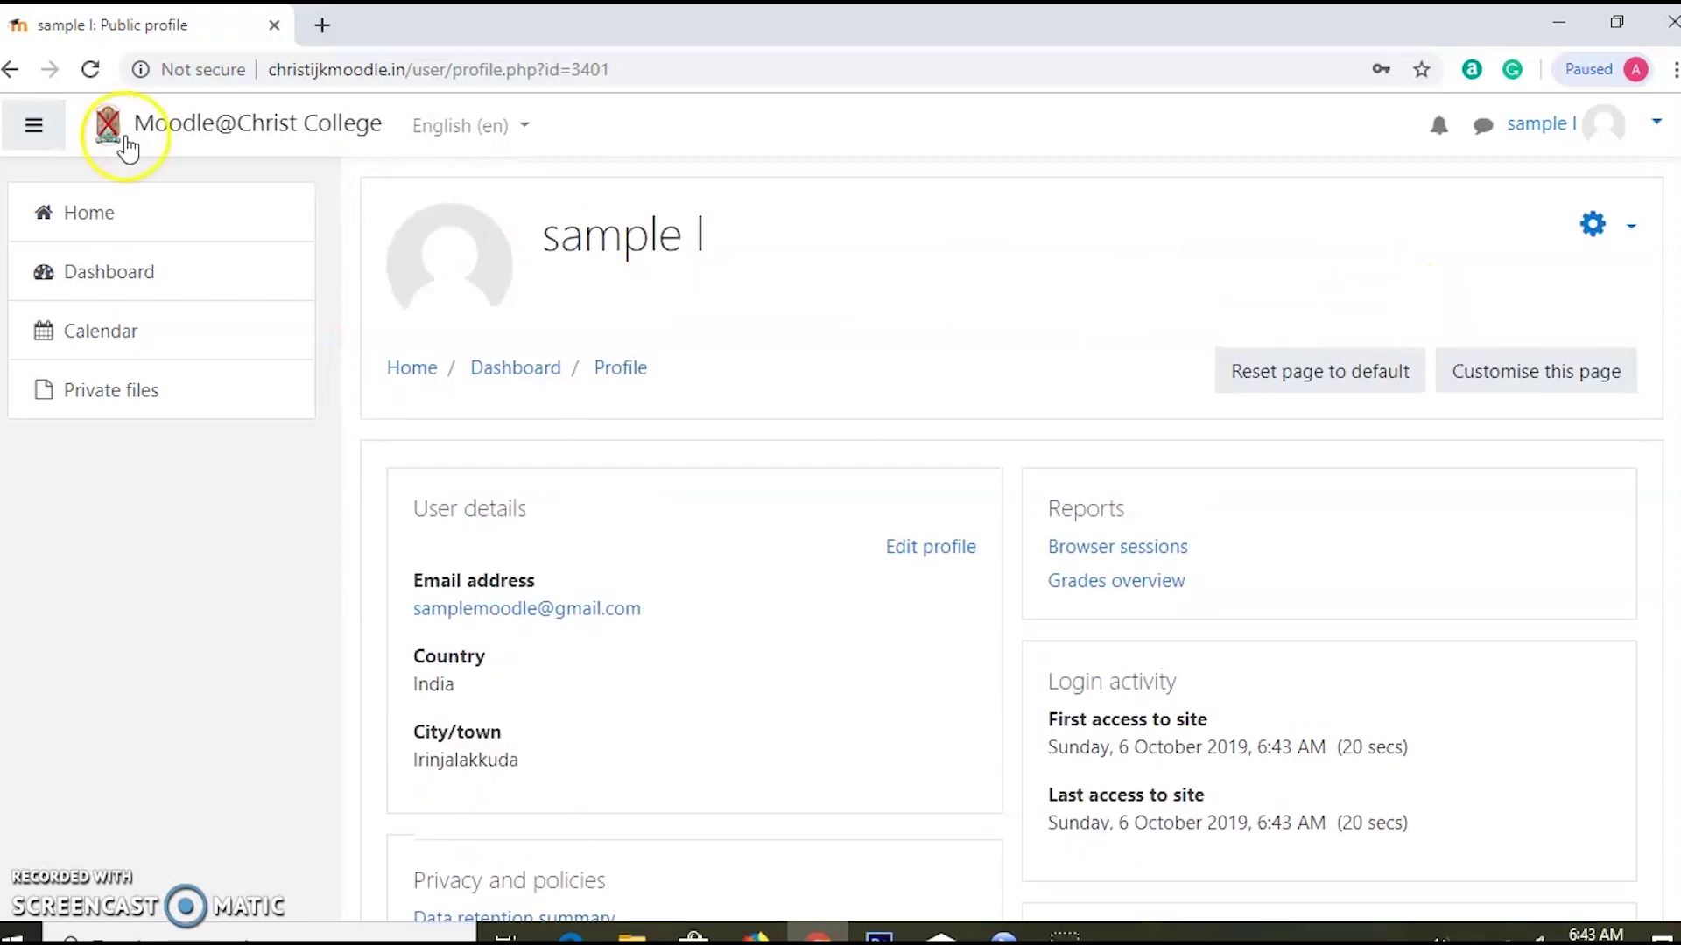
{"action": "left_click", "coordinate": [83, 217]}
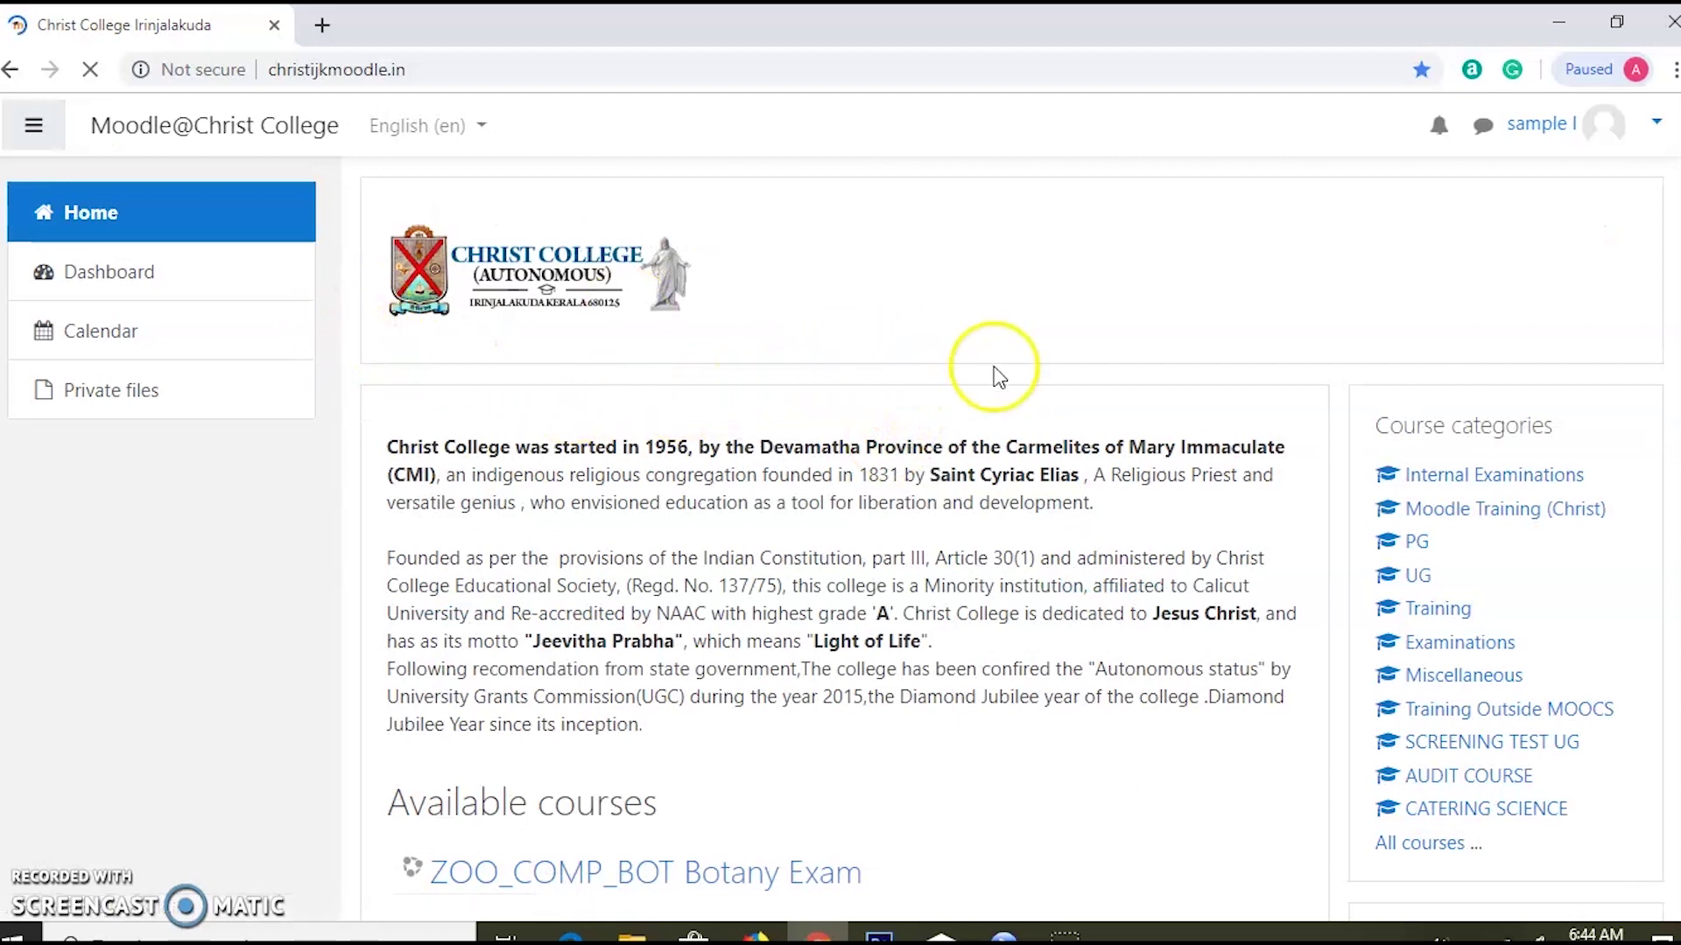
Browse the Available courses list on the home page, then open the full course categories list.
{"action": "scroll", "coordinate": [639, 412], "scroll_direction": "down", "scroll_amount": 5}
{"action": "scroll", "coordinate": [632, 453], "scroll_direction": "up", "scroll_amount": 5}
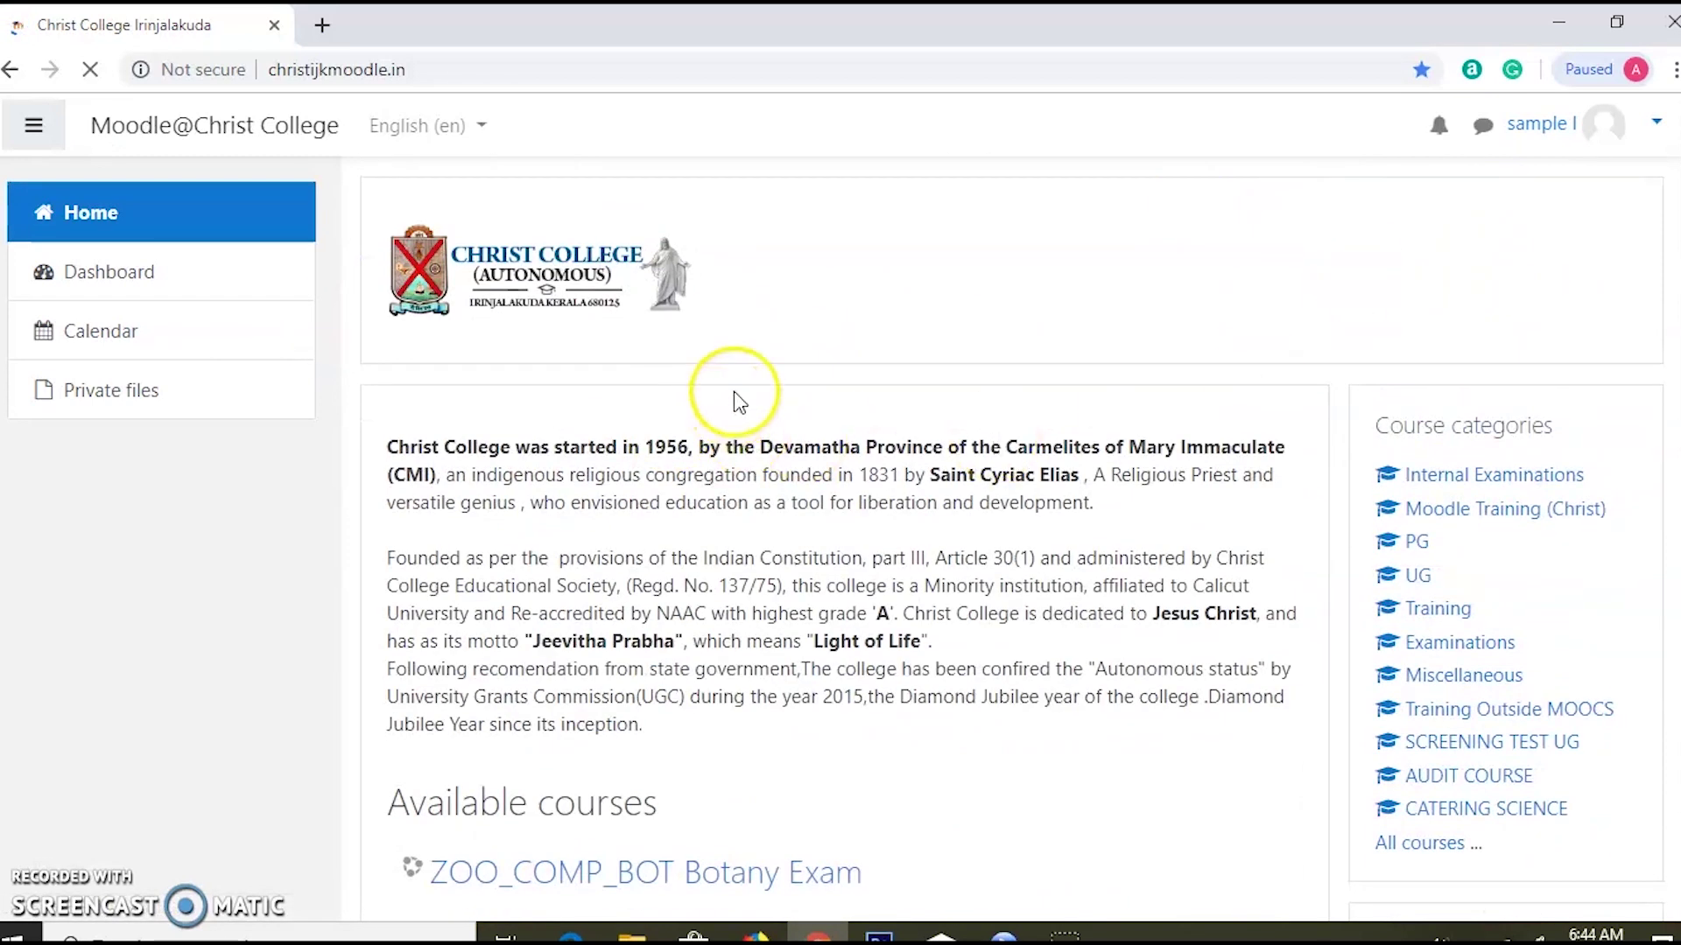
{"action": "scroll", "coordinate": [905, 350], "scroll_direction": "down", "scroll_amount": 6}
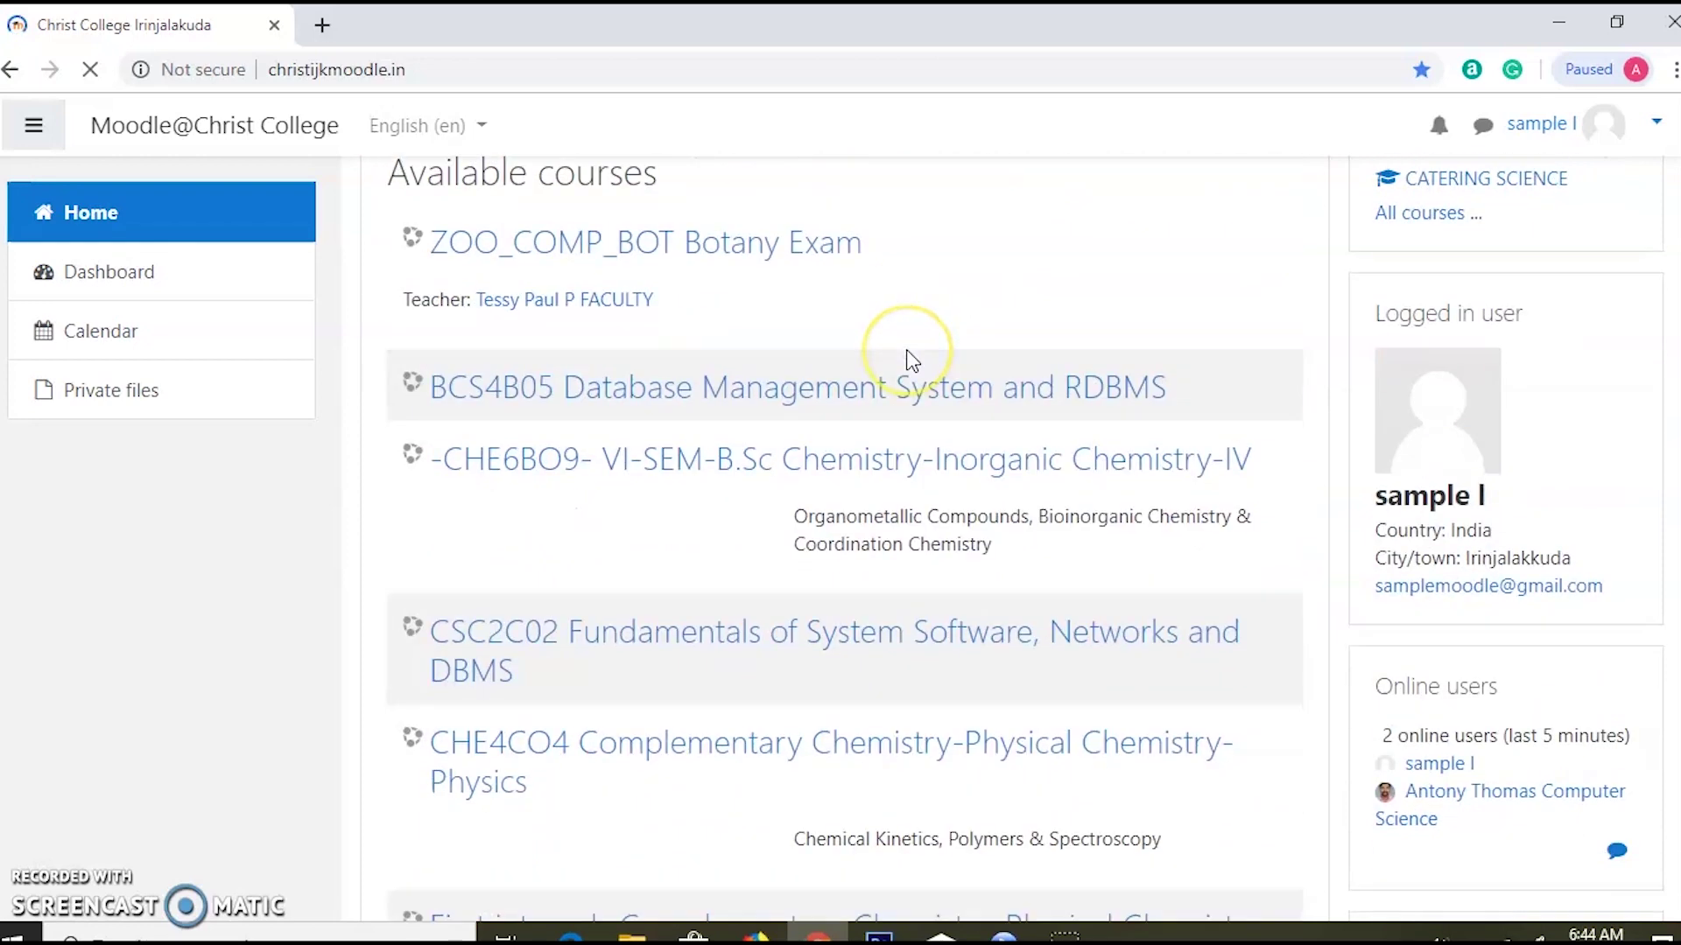
{"action": "scroll", "coordinate": [911, 355], "scroll_direction": "up", "scroll_amount": 4}
{"action": "scroll", "coordinate": [933, 350], "scroll_direction": "down", "scroll_amount": 15}
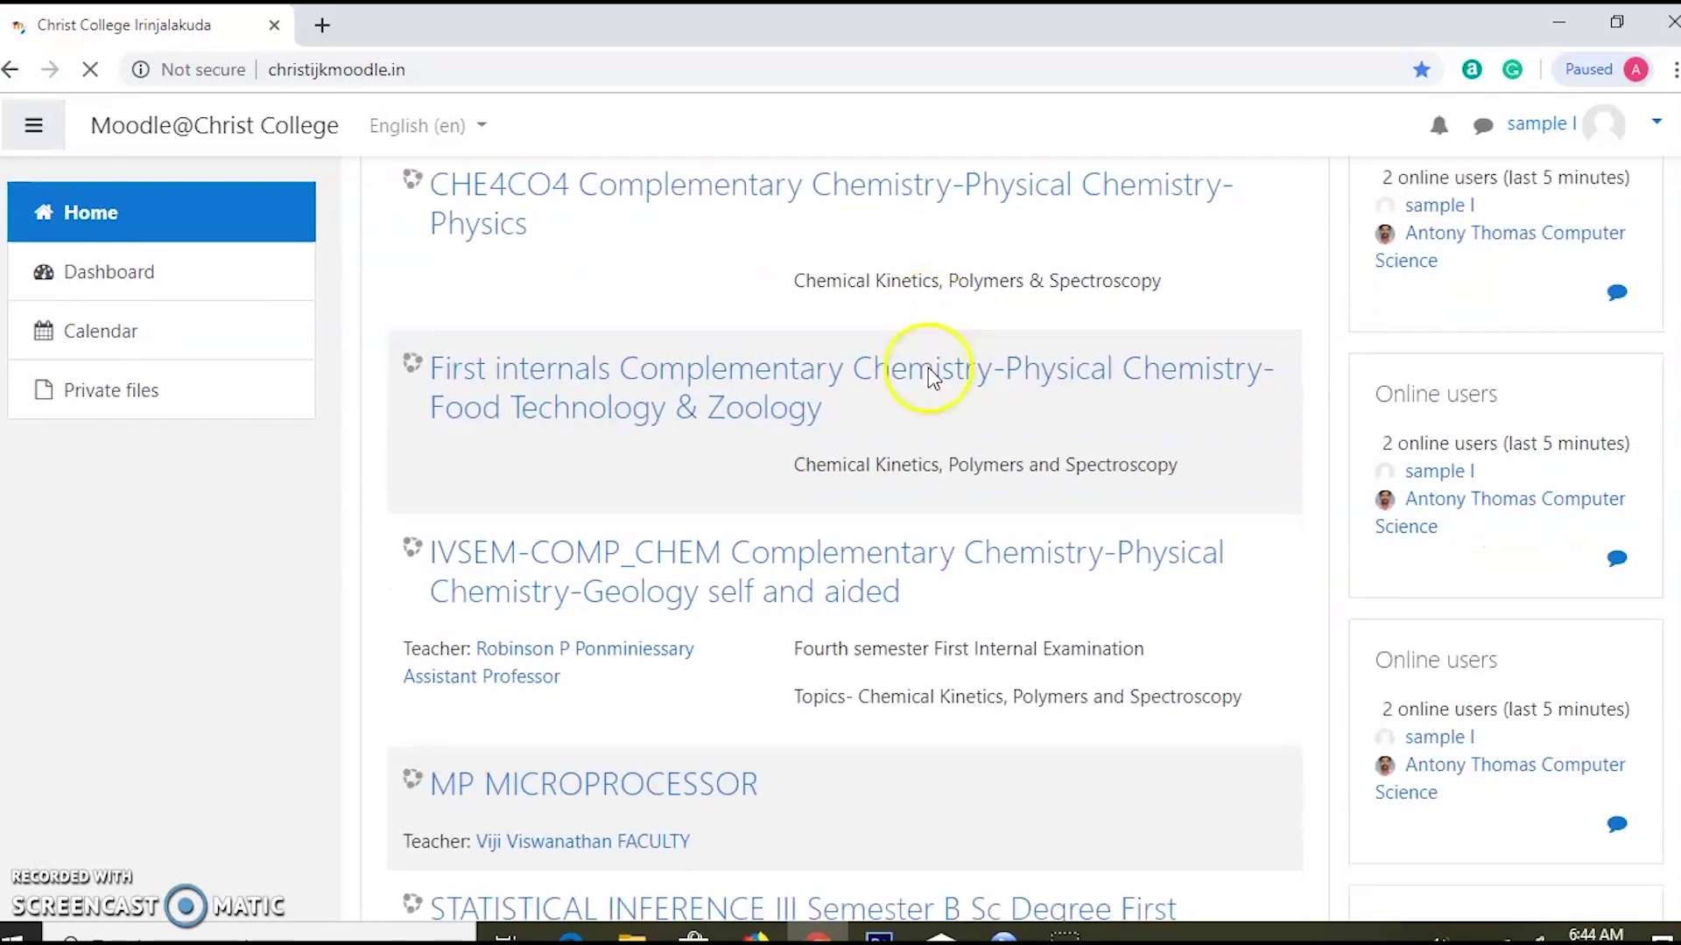
{"action": "scroll", "coordinate": [931, 376], "scroll_direction": "up", "scroll_amount": 5}
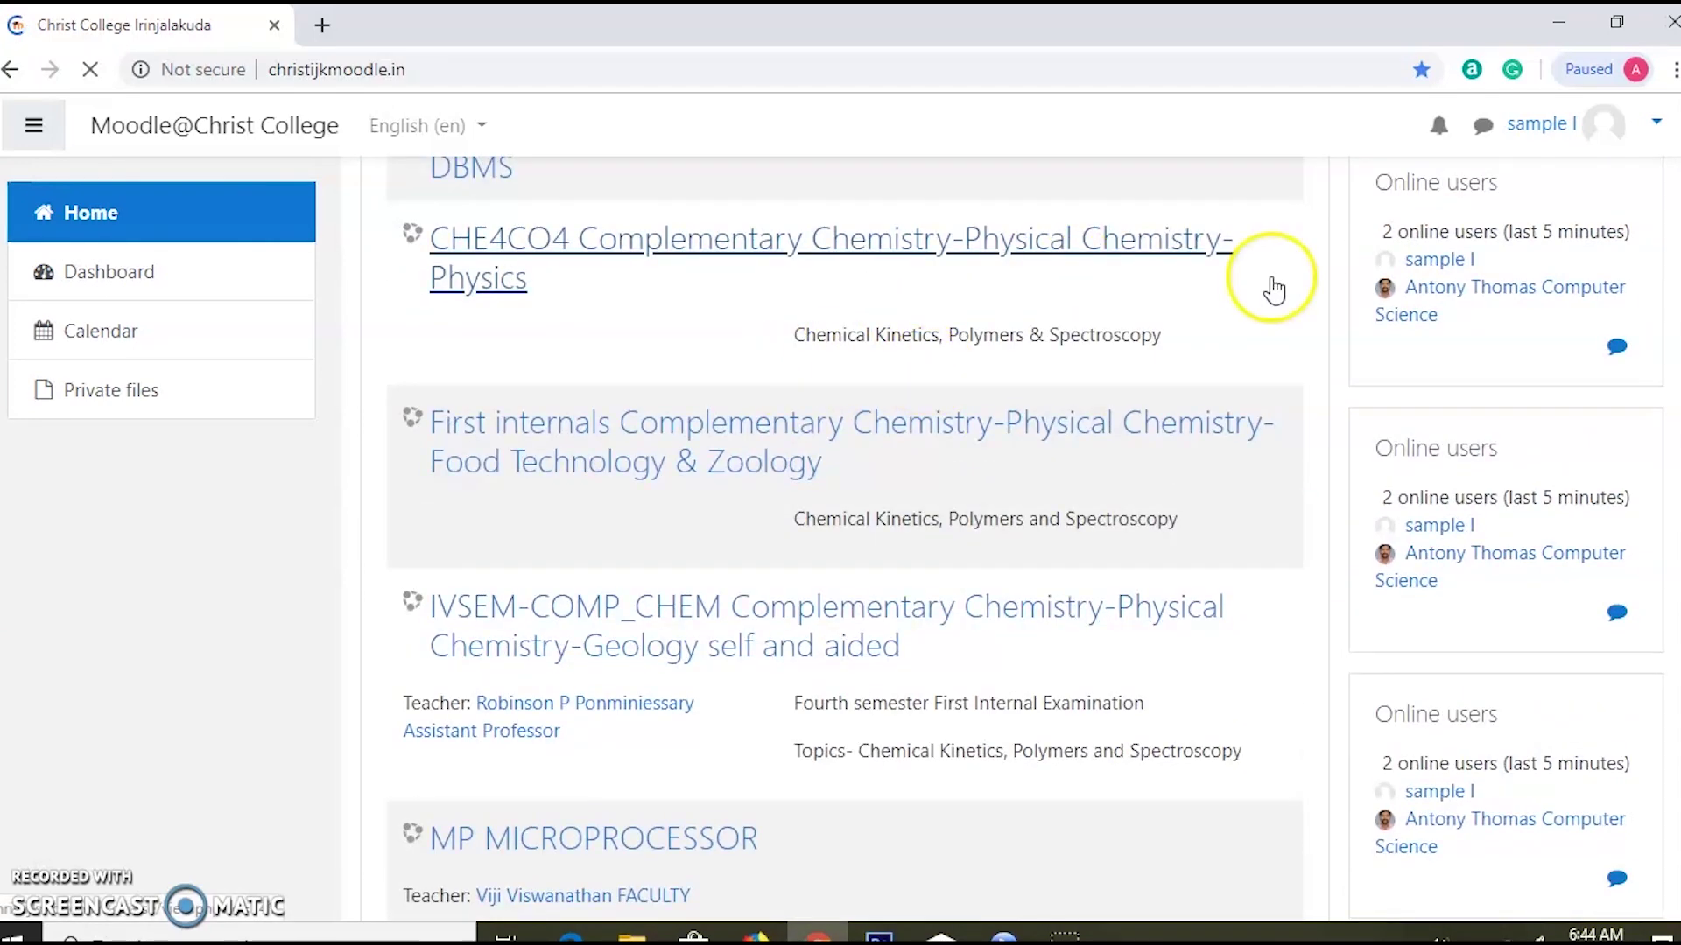
{"action": "scroll", "coordinate": [808, 293], "scroll_direction": "down", "scroll_amount": 1}
{"action": "scroll", "coordinate": [805, 289], "scroll_direction": "down", "scroll_amount": 20}
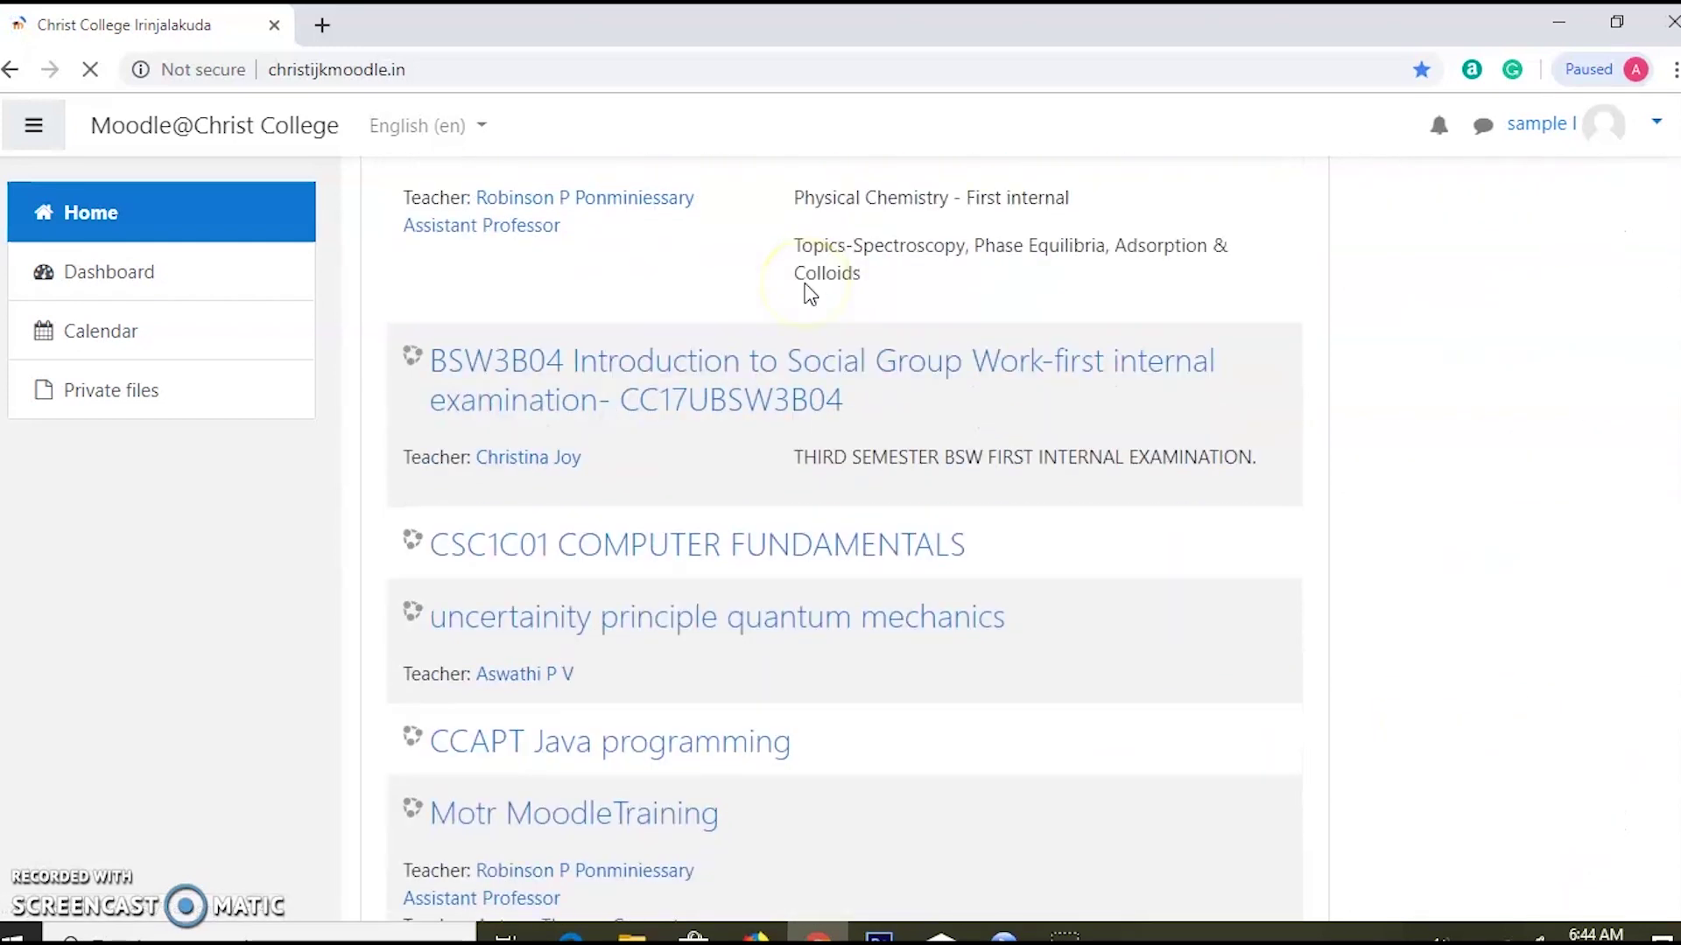
{"action": "scroll", "coordinate": [799, 298], "scroll_direction": "down", "scroll_amount": 2}
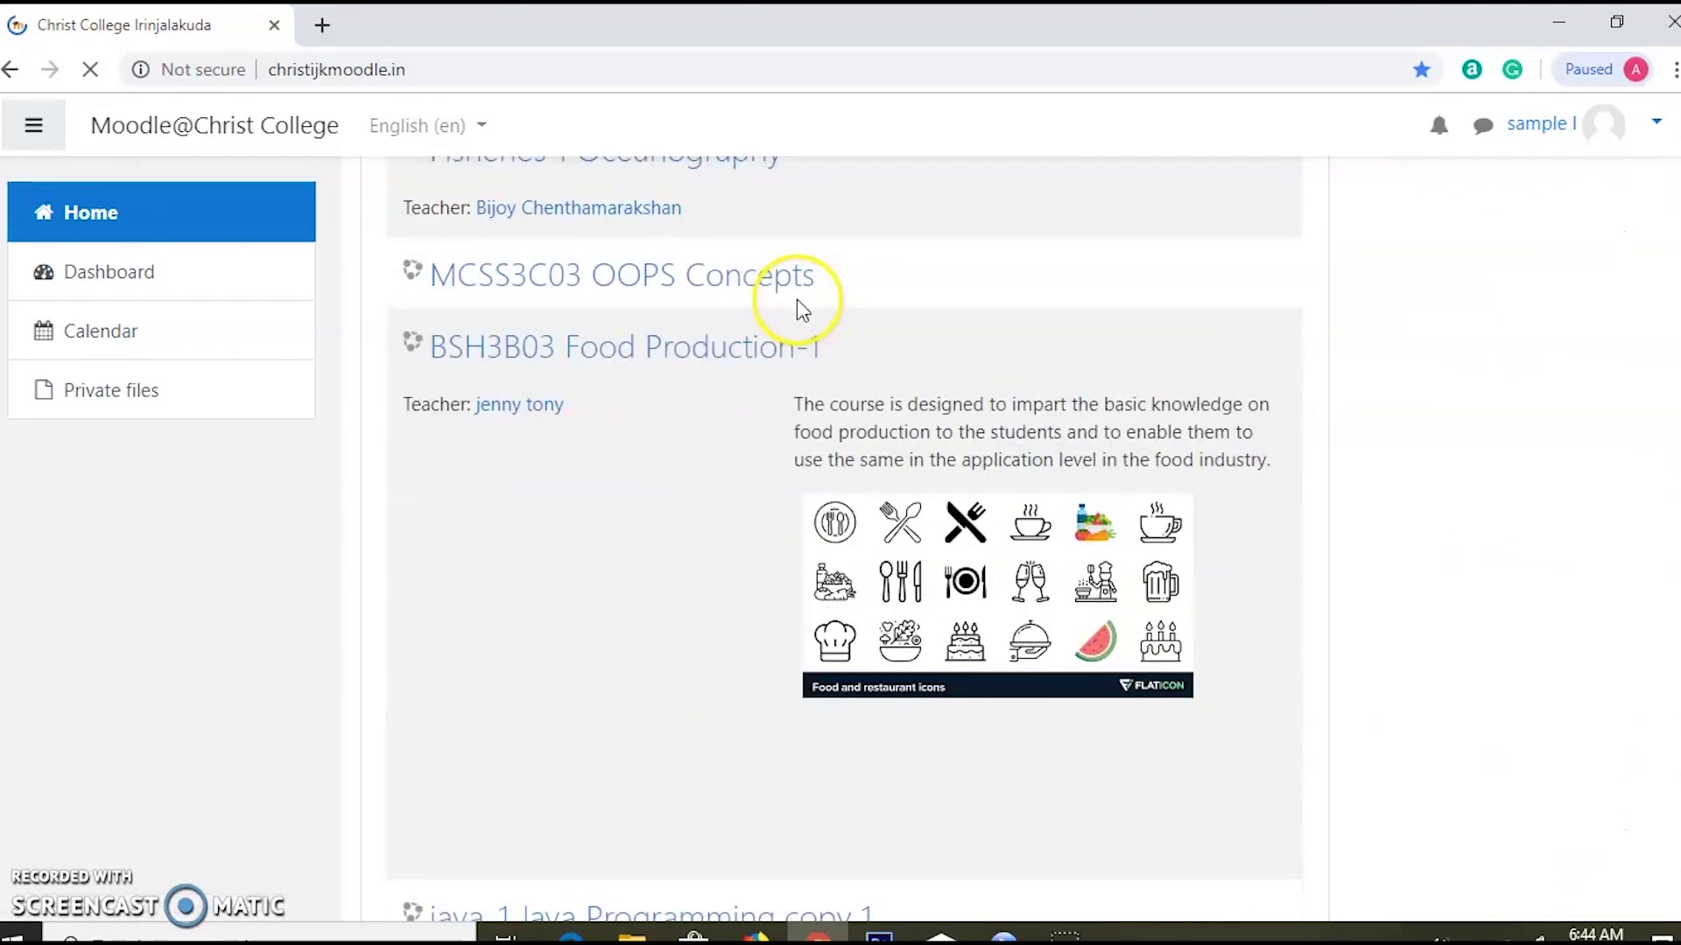
{"action": "scroll", "coordinate": [799, 301], "scroll_direction": "down", "scroll_amount": 8}
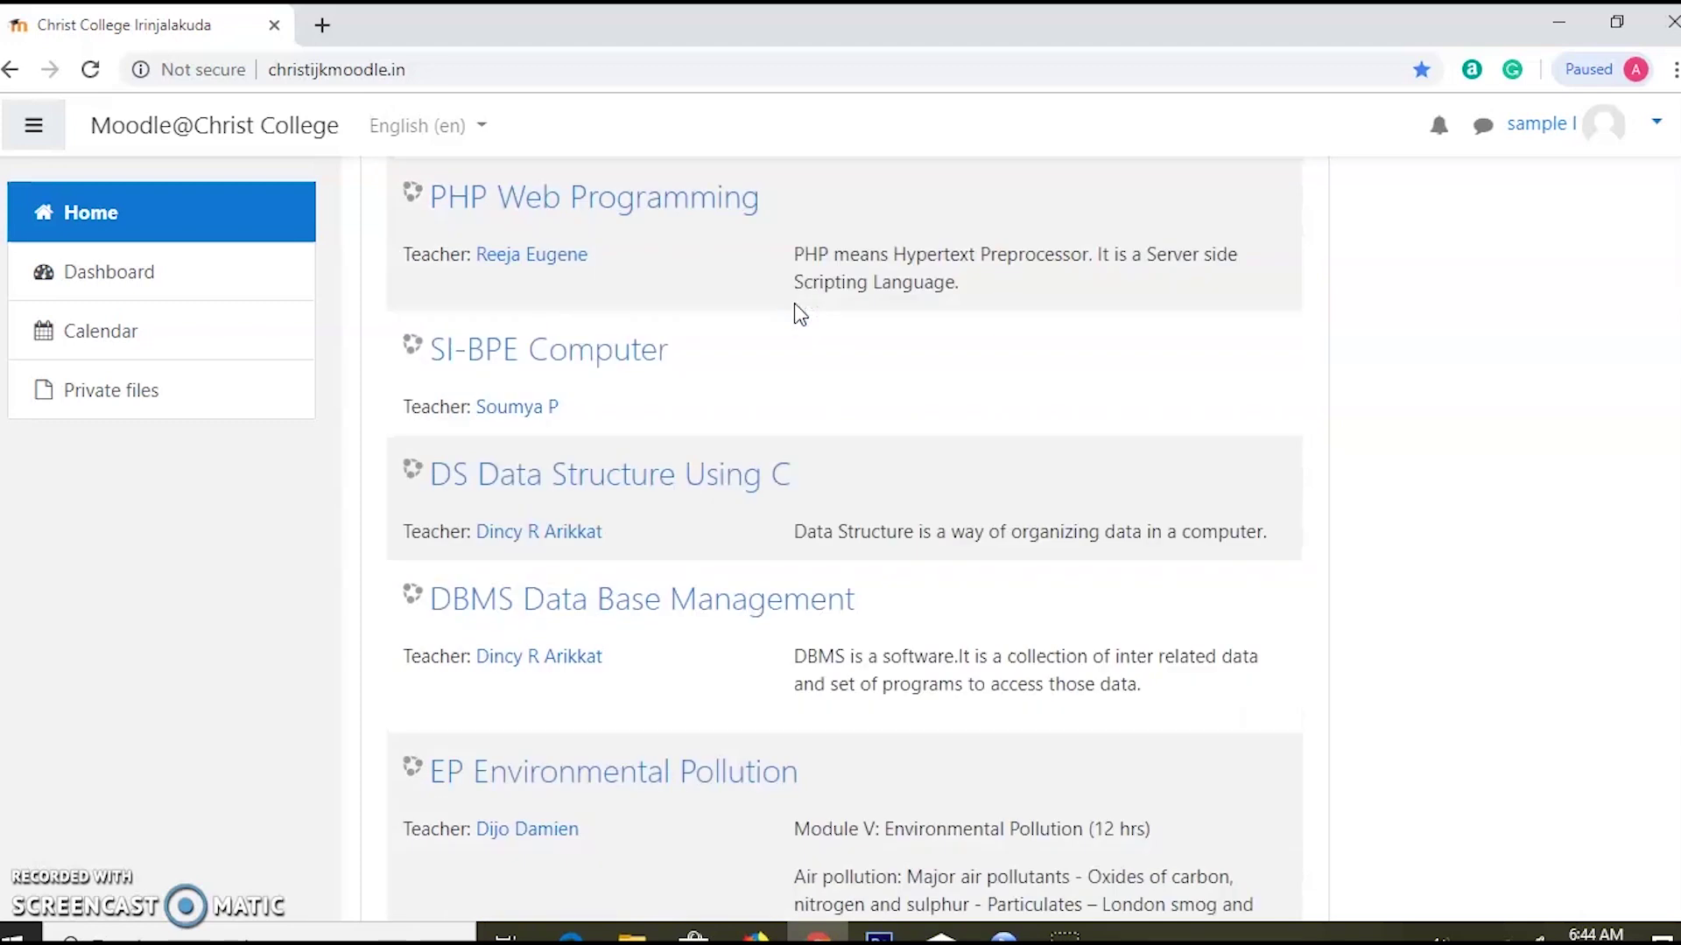
{"action": "scroll", "coordinate": [1031, 289], "scroll_direction": "up", "scroll_amount": 20}
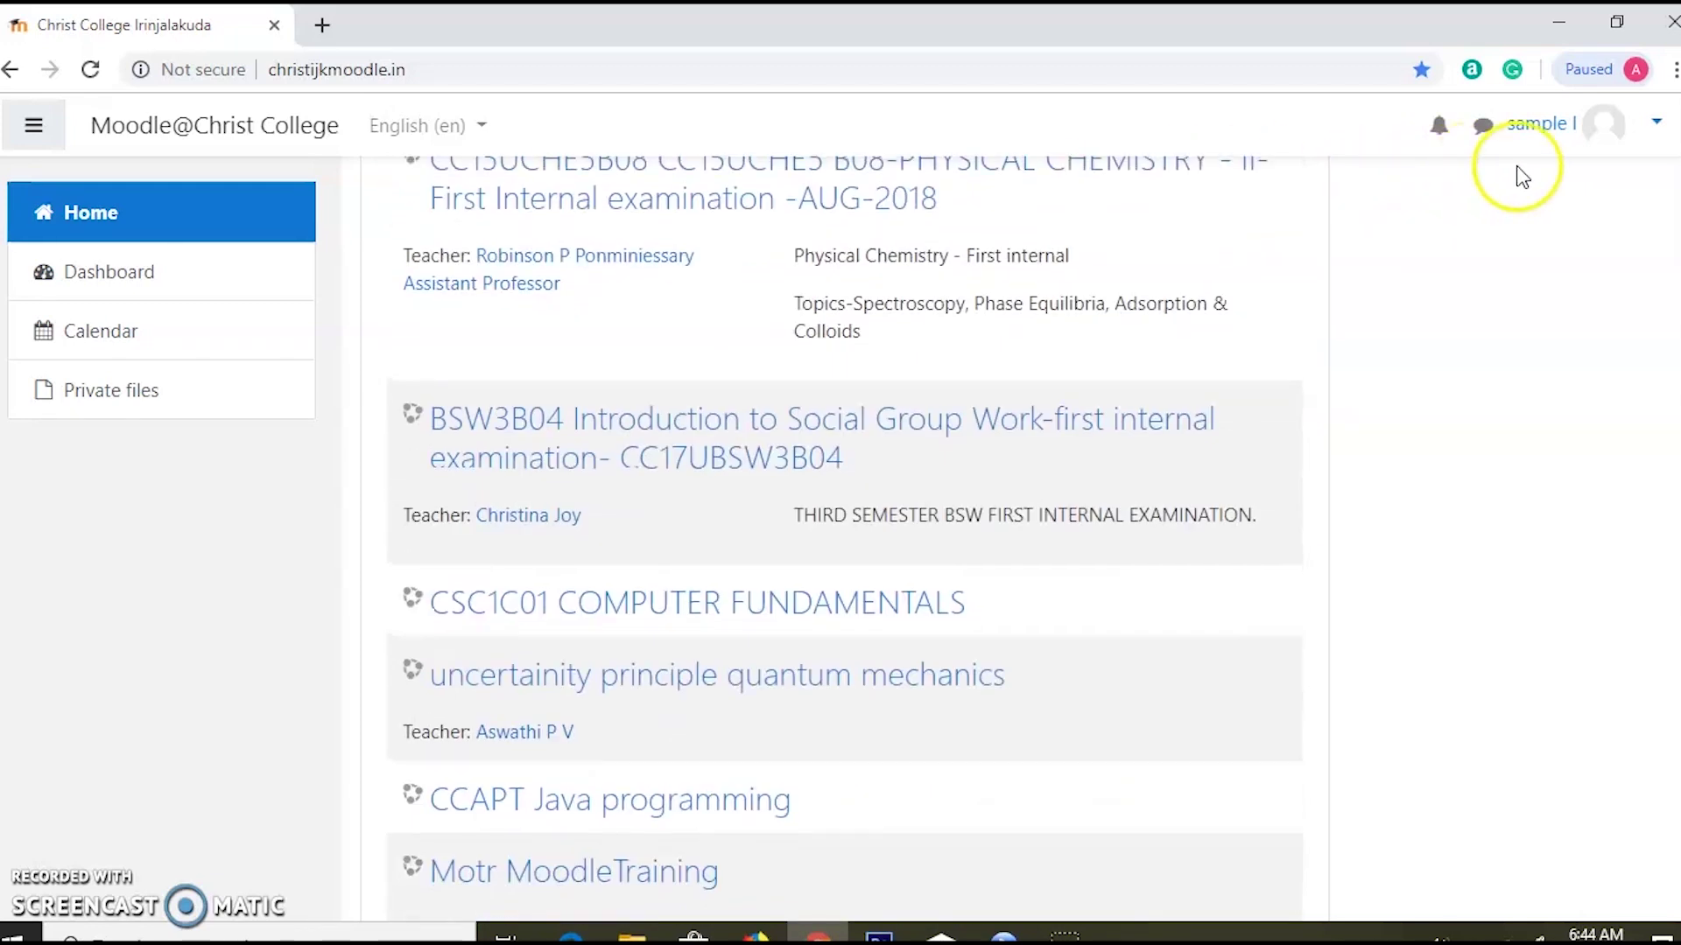
{"action": "scroll", "coordinate": [1503, 198], "scroll_direction": "up", "scroll_amount": 15}
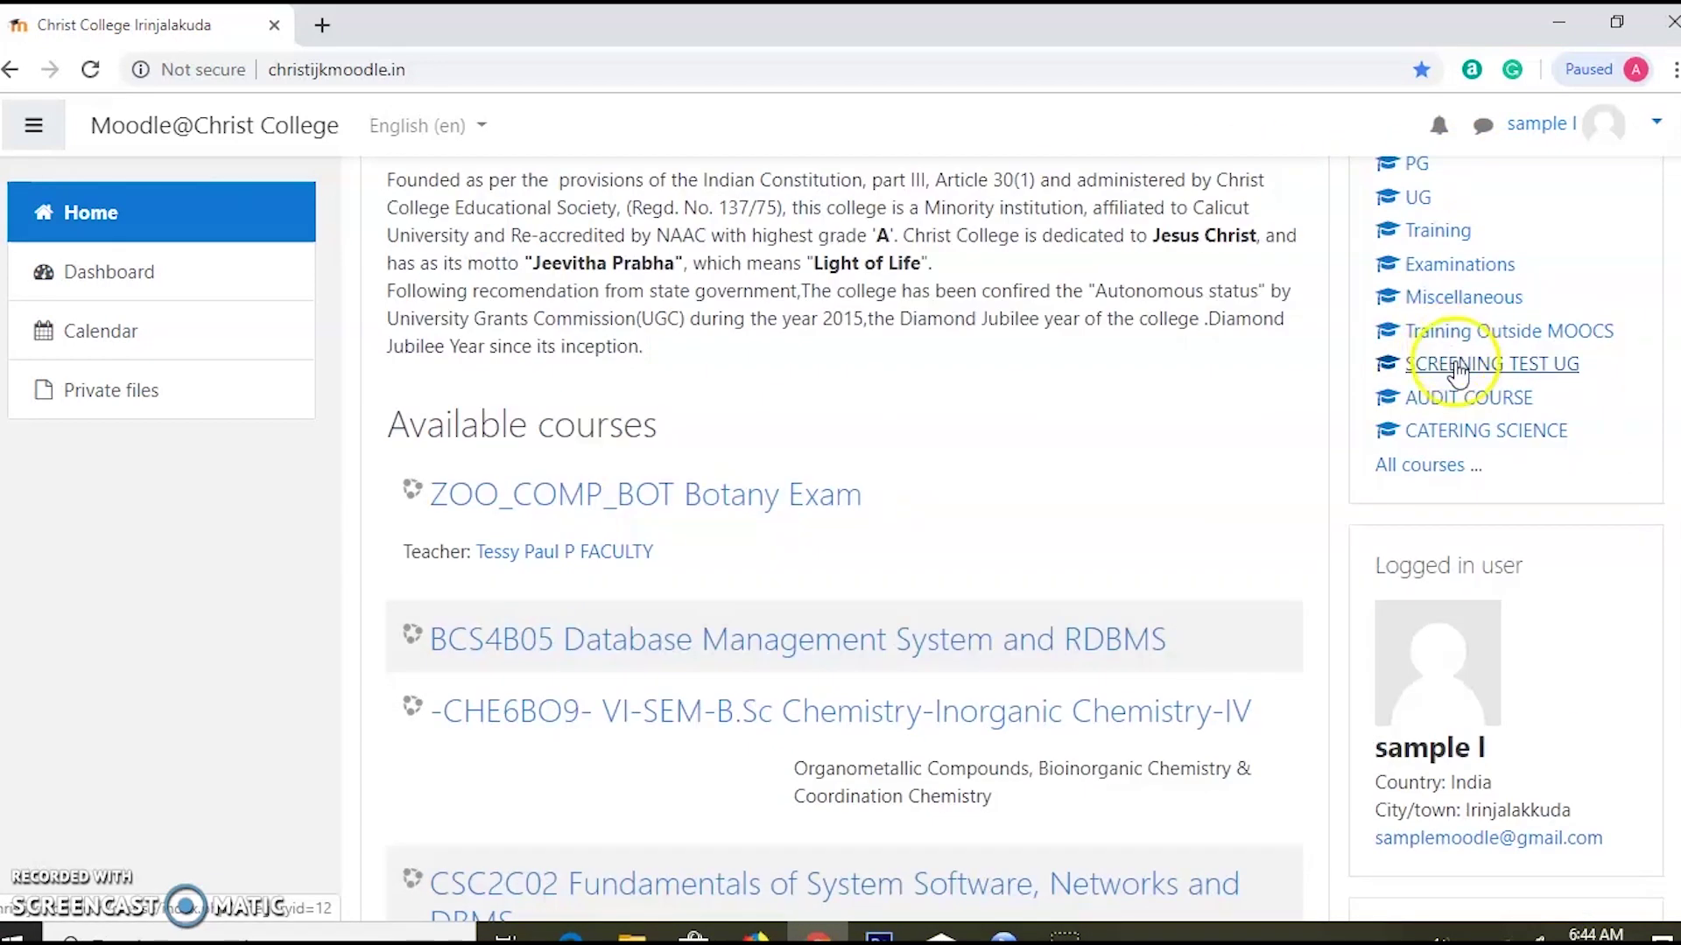
{"action": "left_click", "coordinate": [1416, 473]}
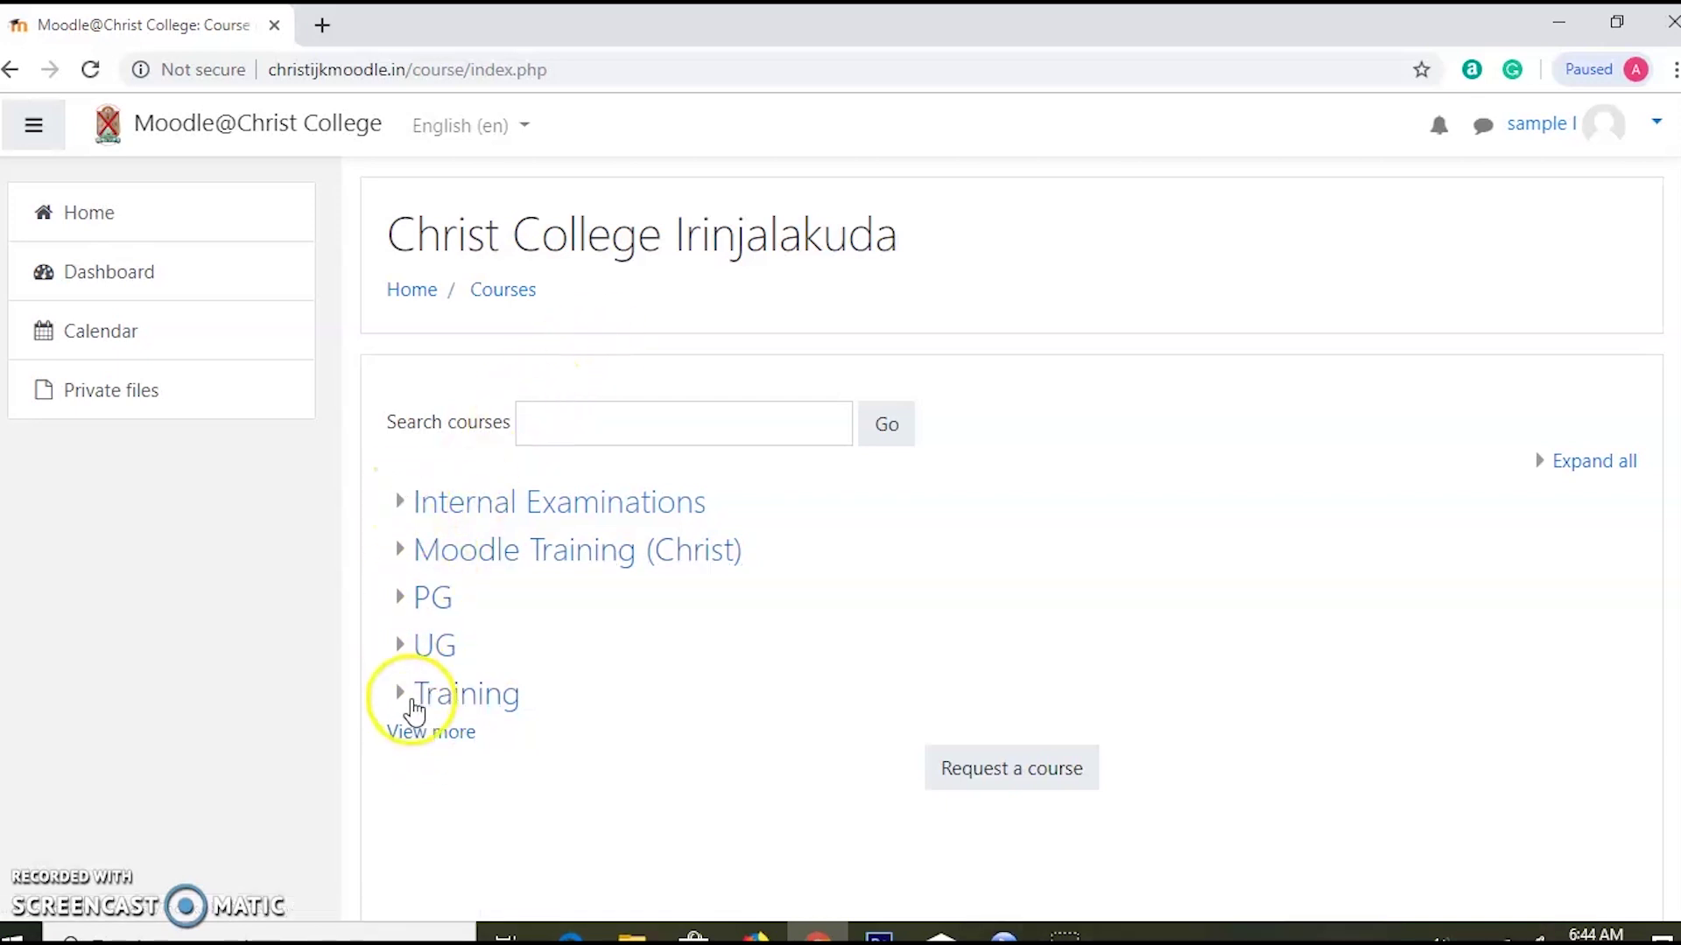
Show more course categories and start a new course request in the Training category.
{"action": "left_click", "coordinate": [411, 740]}
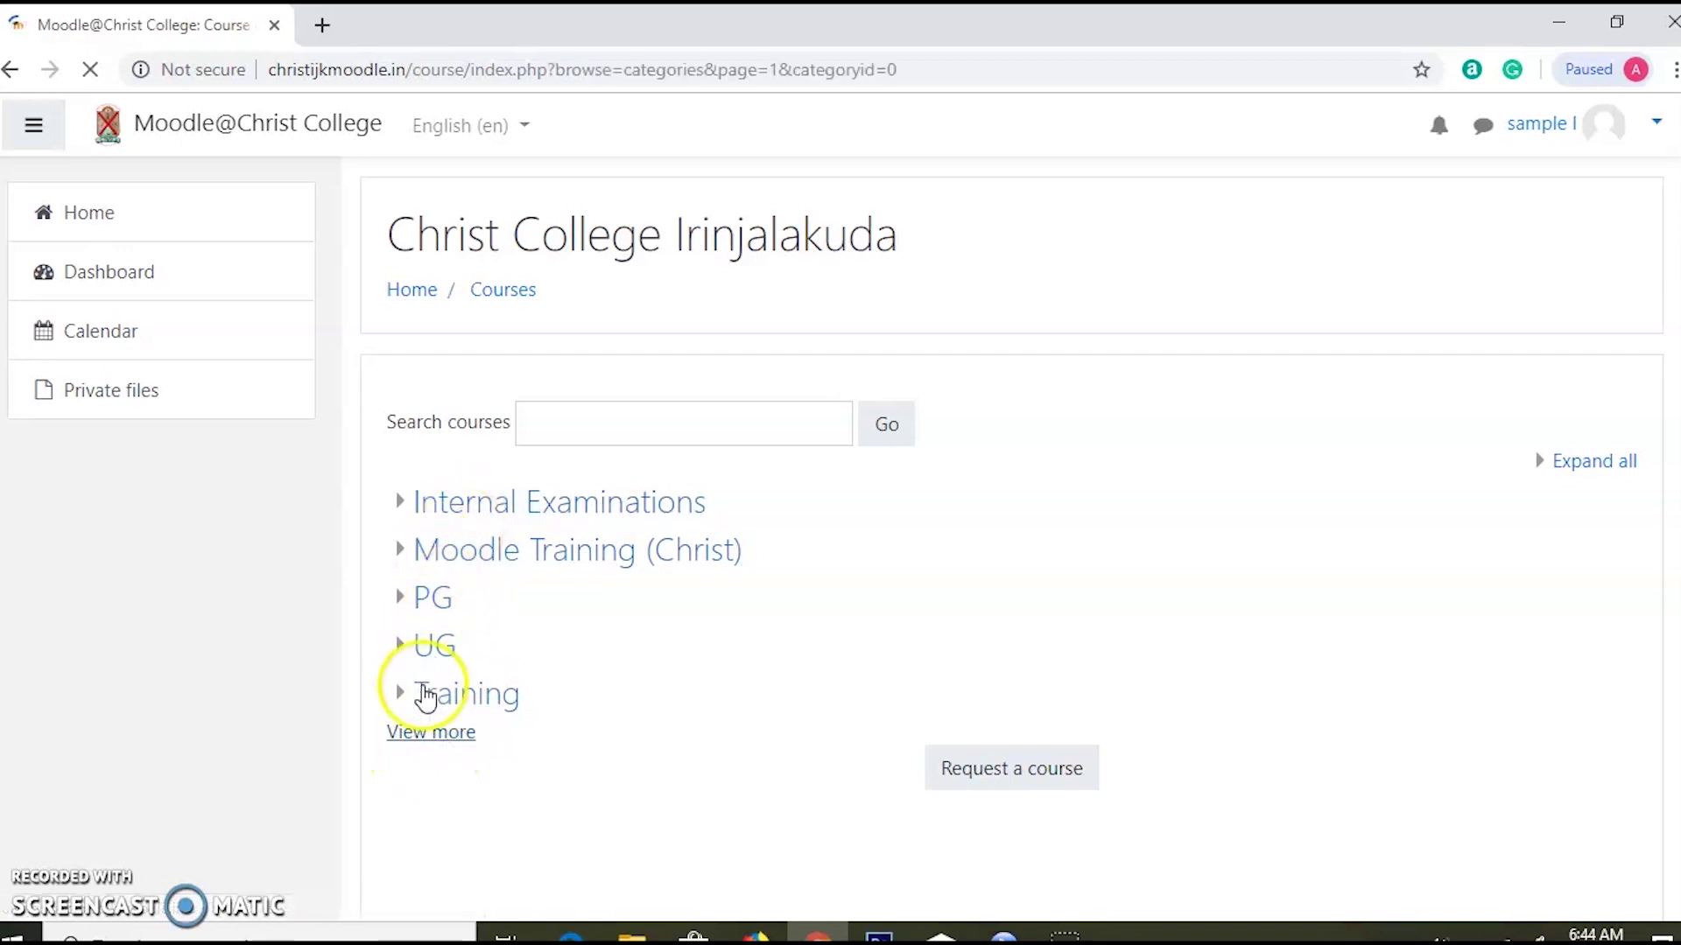
{"action": "scroll", "coordinate": [448, 692], "scroll_direction": "down", "scroll_amount": 2}
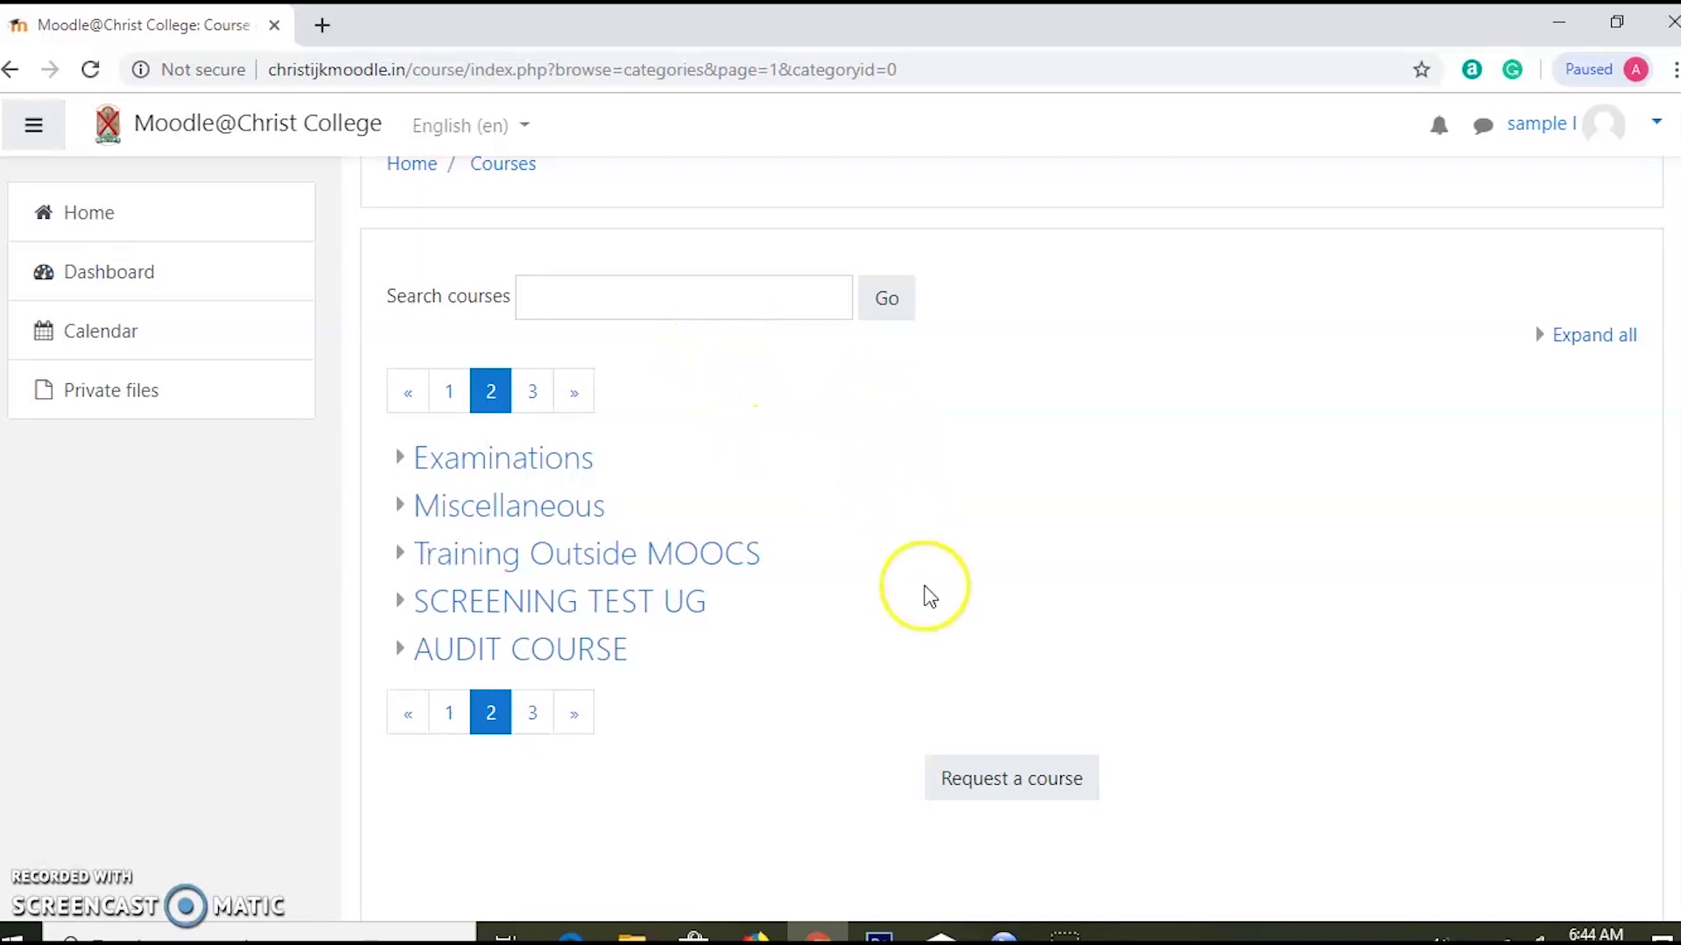
{"action": "left_click", "coordinate": [995, 786]}
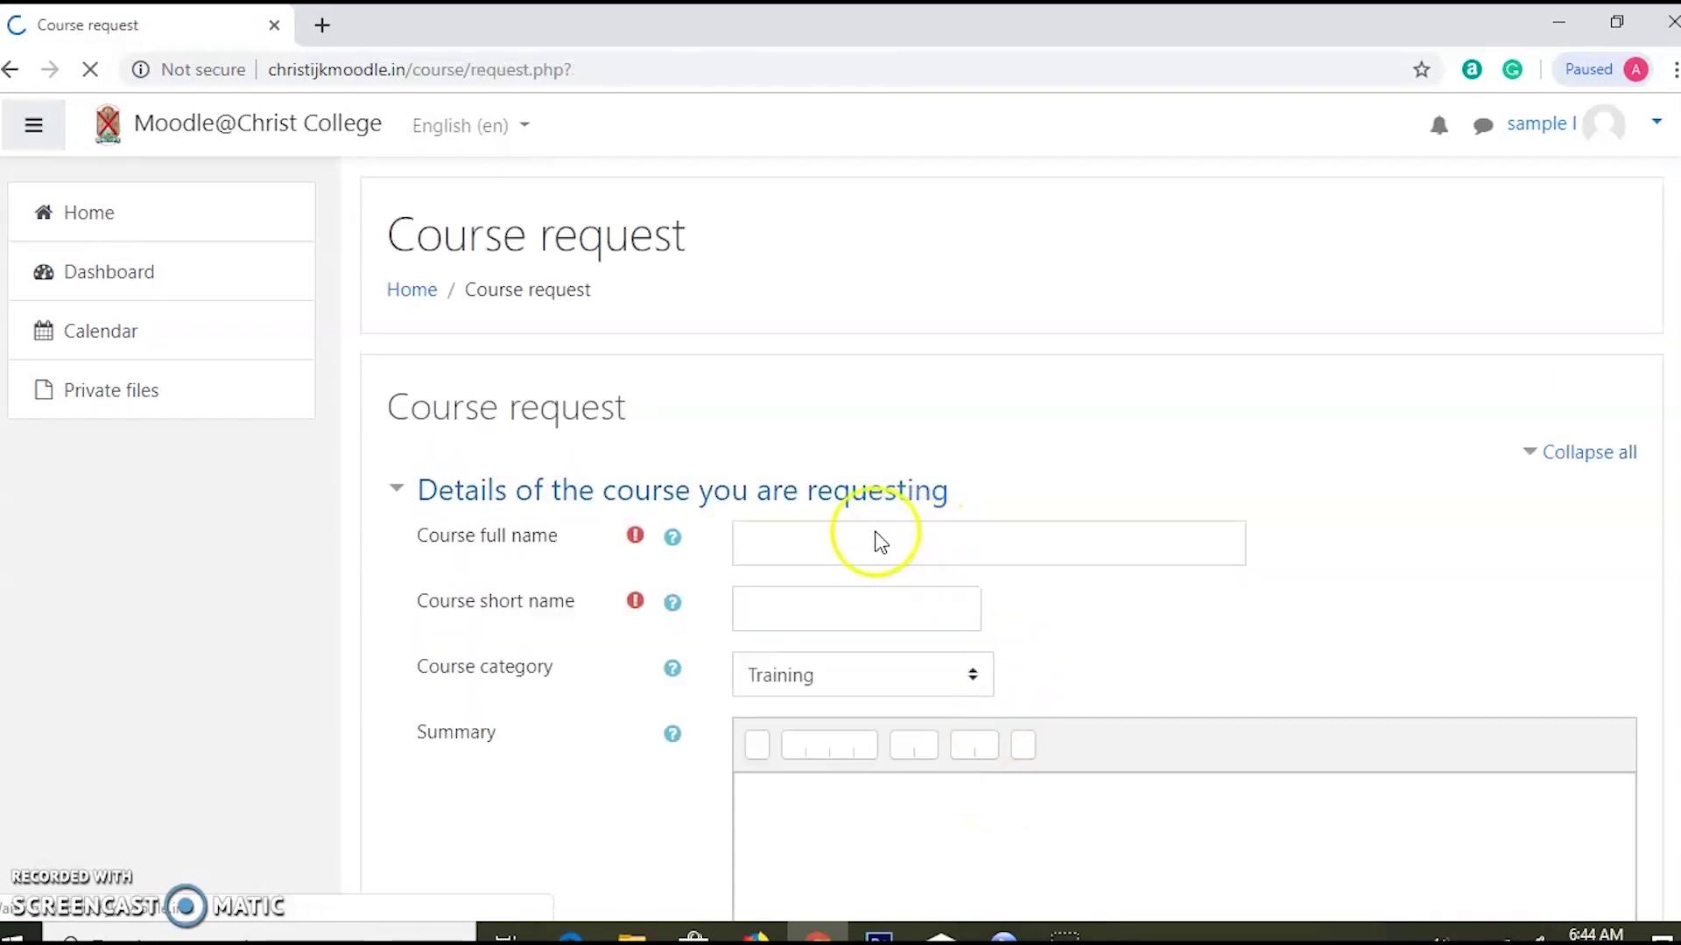
Enter full name 'Database Management System', short name 'DBMS', and choose category UG.
{"action": "left_click", "coordinate": [814, 538]}
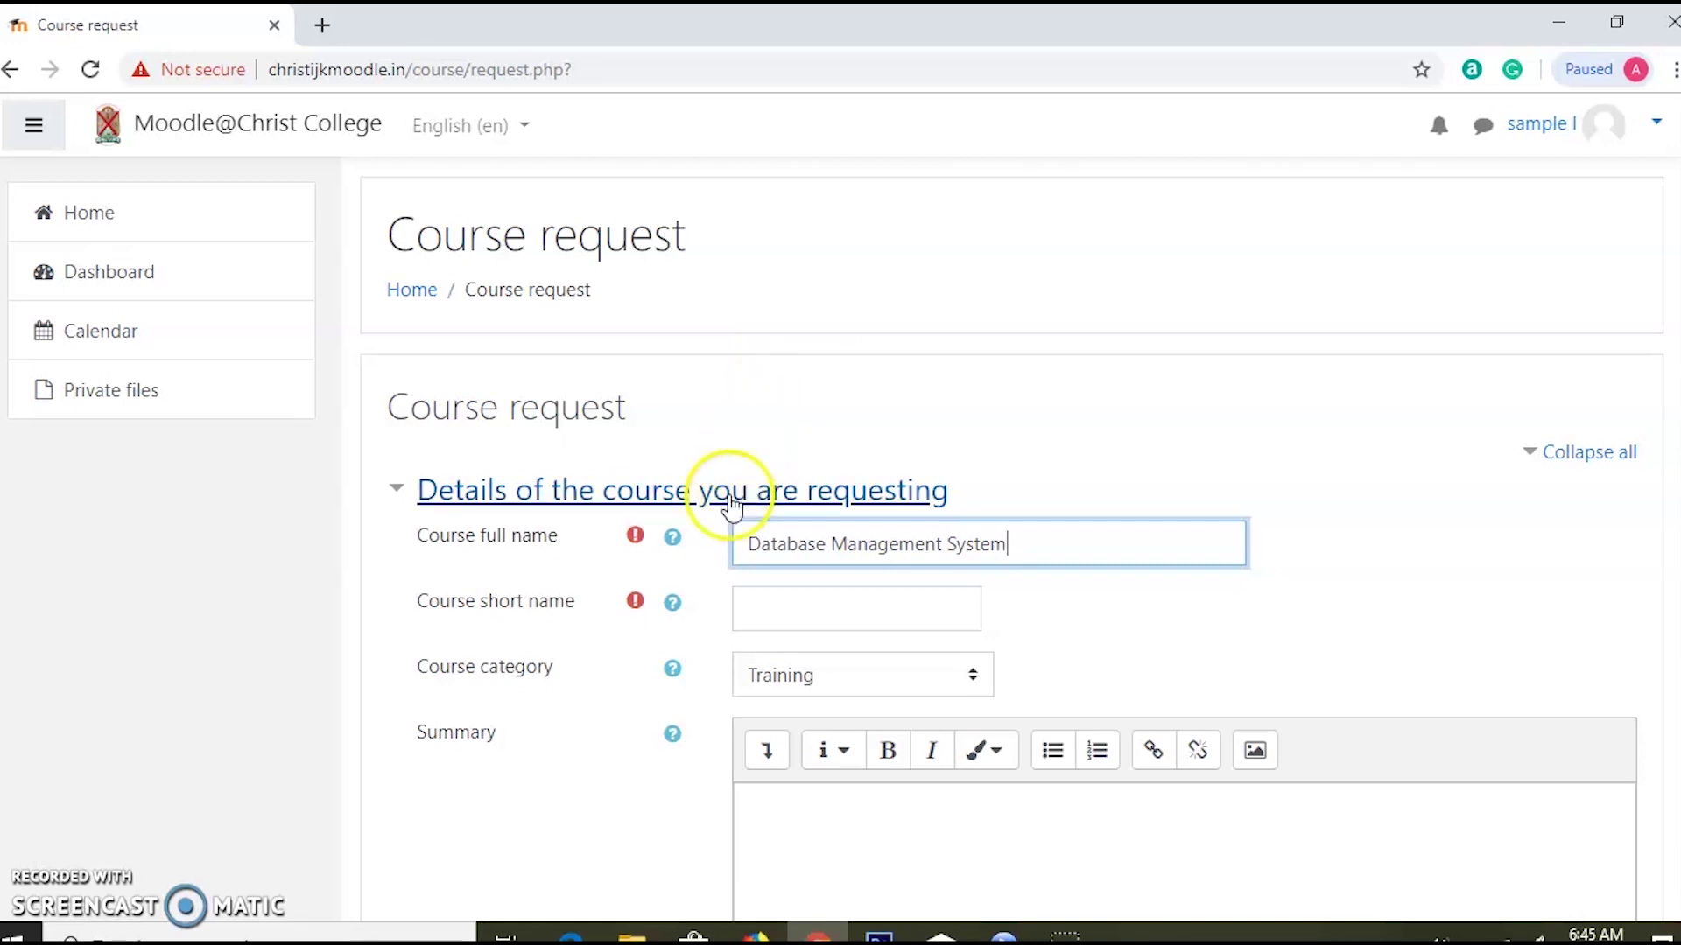
{"action": "left_click", "coordinate": [779, 604]}
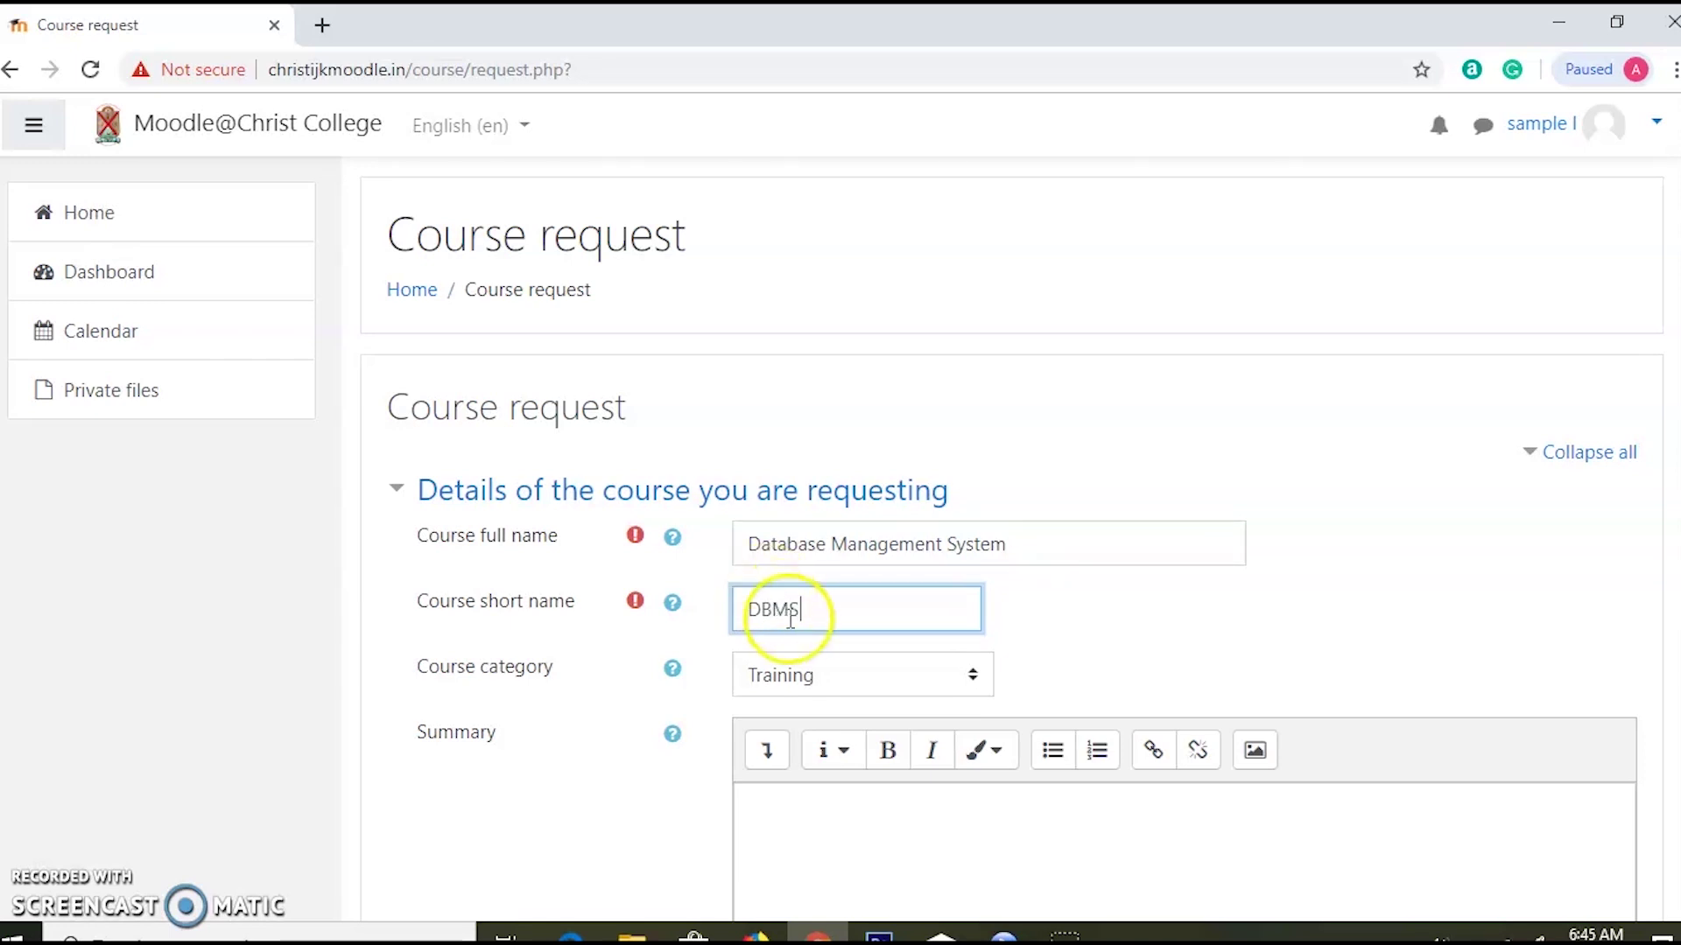
{"action": "left_click", "coordinate": [807, 663]}
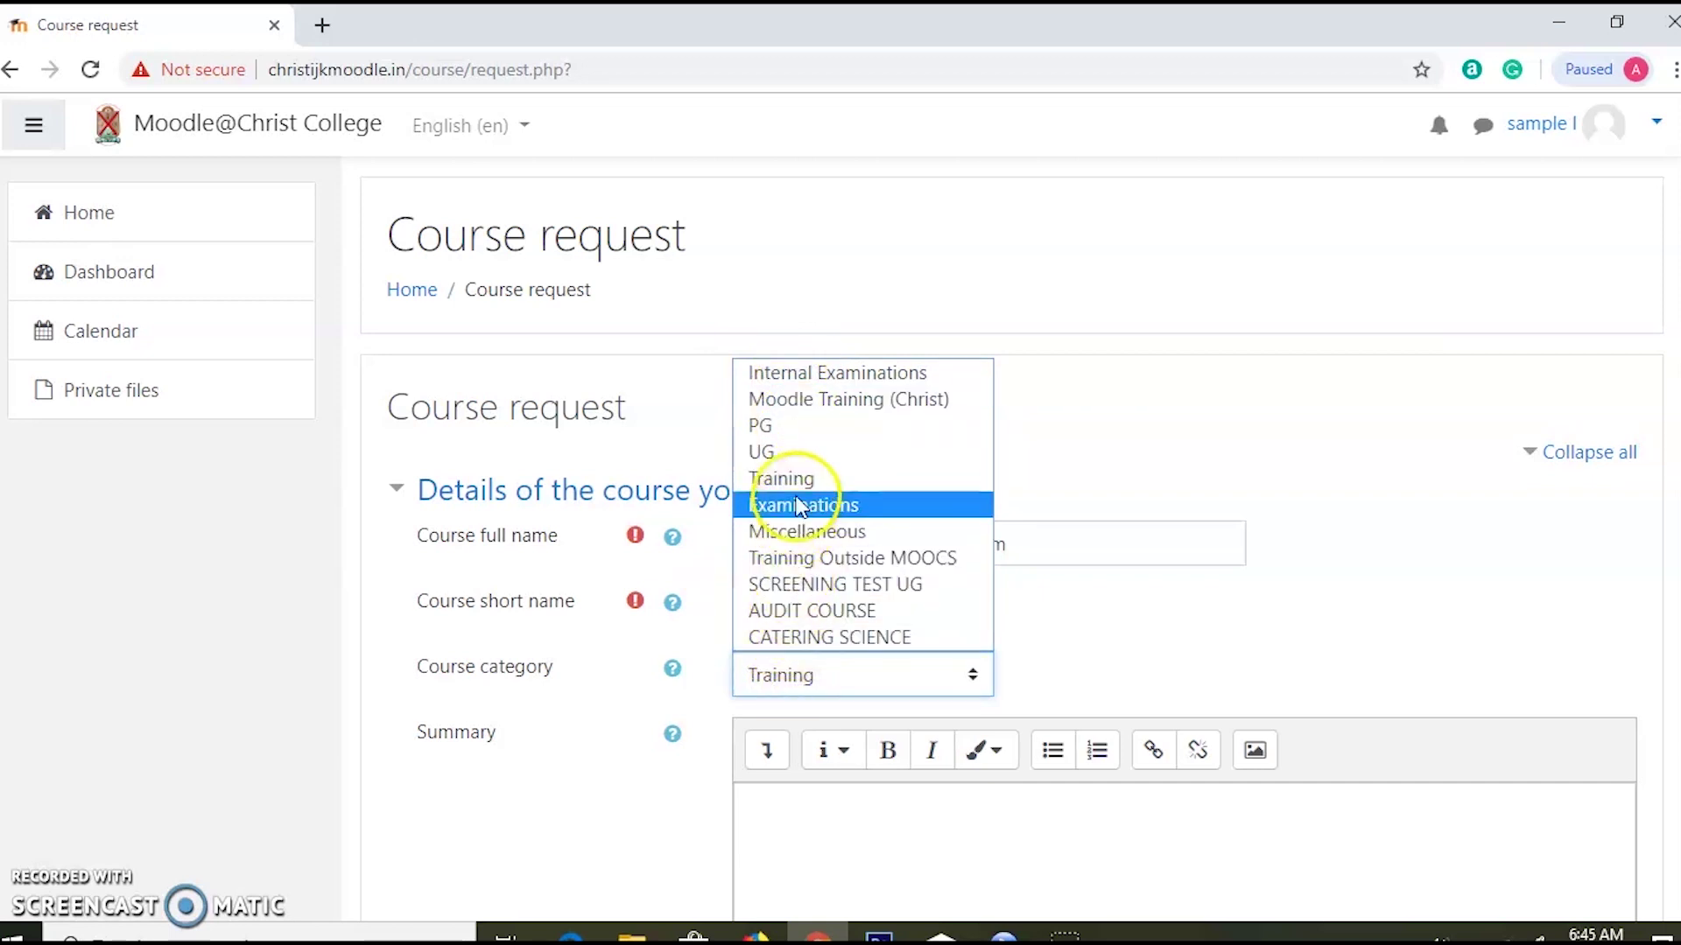
{"action": "left_click", "coordinate": [774, 451]}
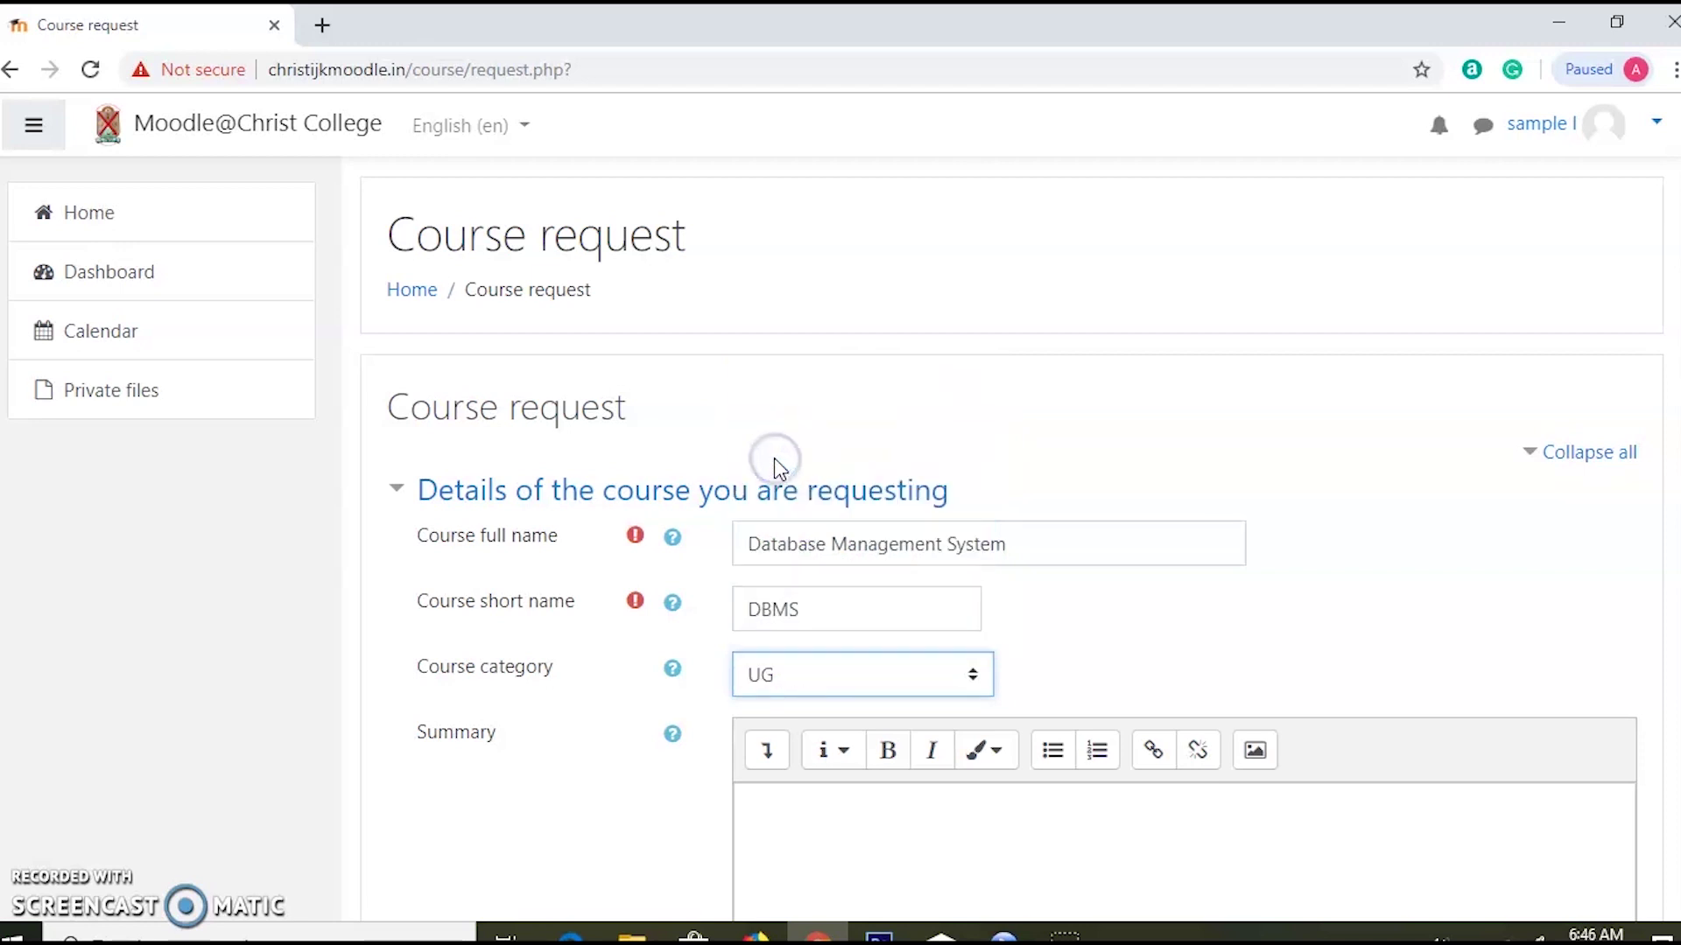
Scroll through the course request form and place the cursor in the course summary editor.
{"action": "scroll", "coordinate": [876, 630], "scroll_direction": "down", "scroll_amount": 2}
{"action": "scroll", "coordinate": [827, 543], "scroll_direction": "down", "scroll_amount": 3}
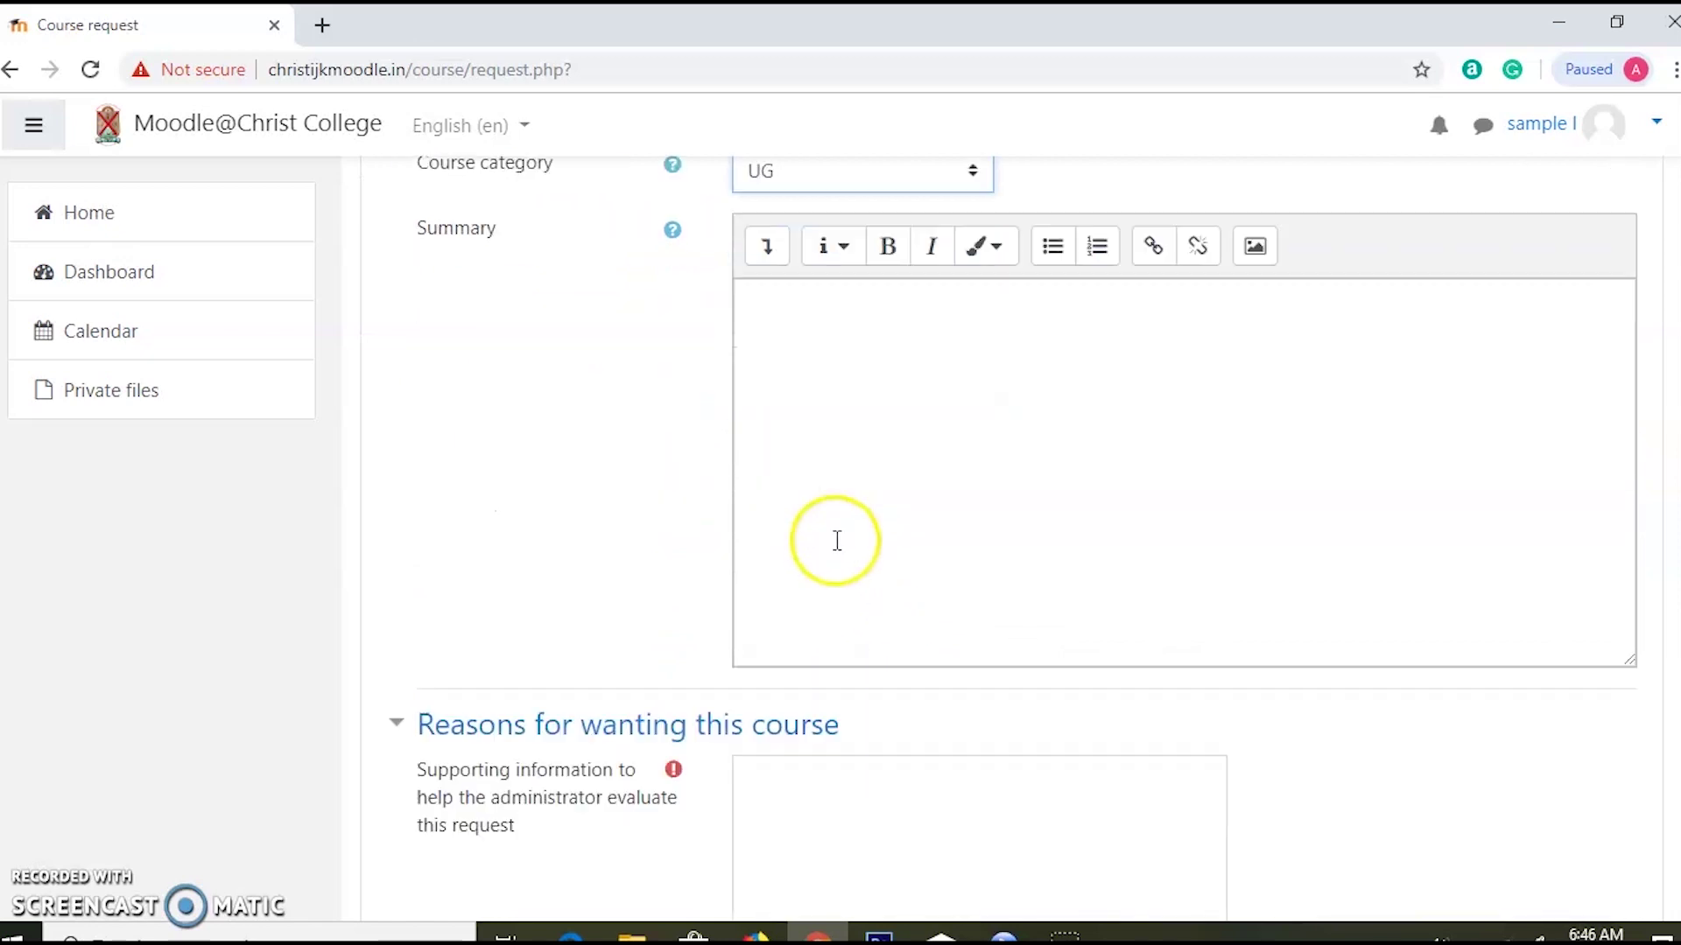
{"action": "left_click", "coordinate": [807, 351]}
{"action": "scroll", "coordinate": [807, 351], "scroll_direction": "up", "scroll_amount": 3}
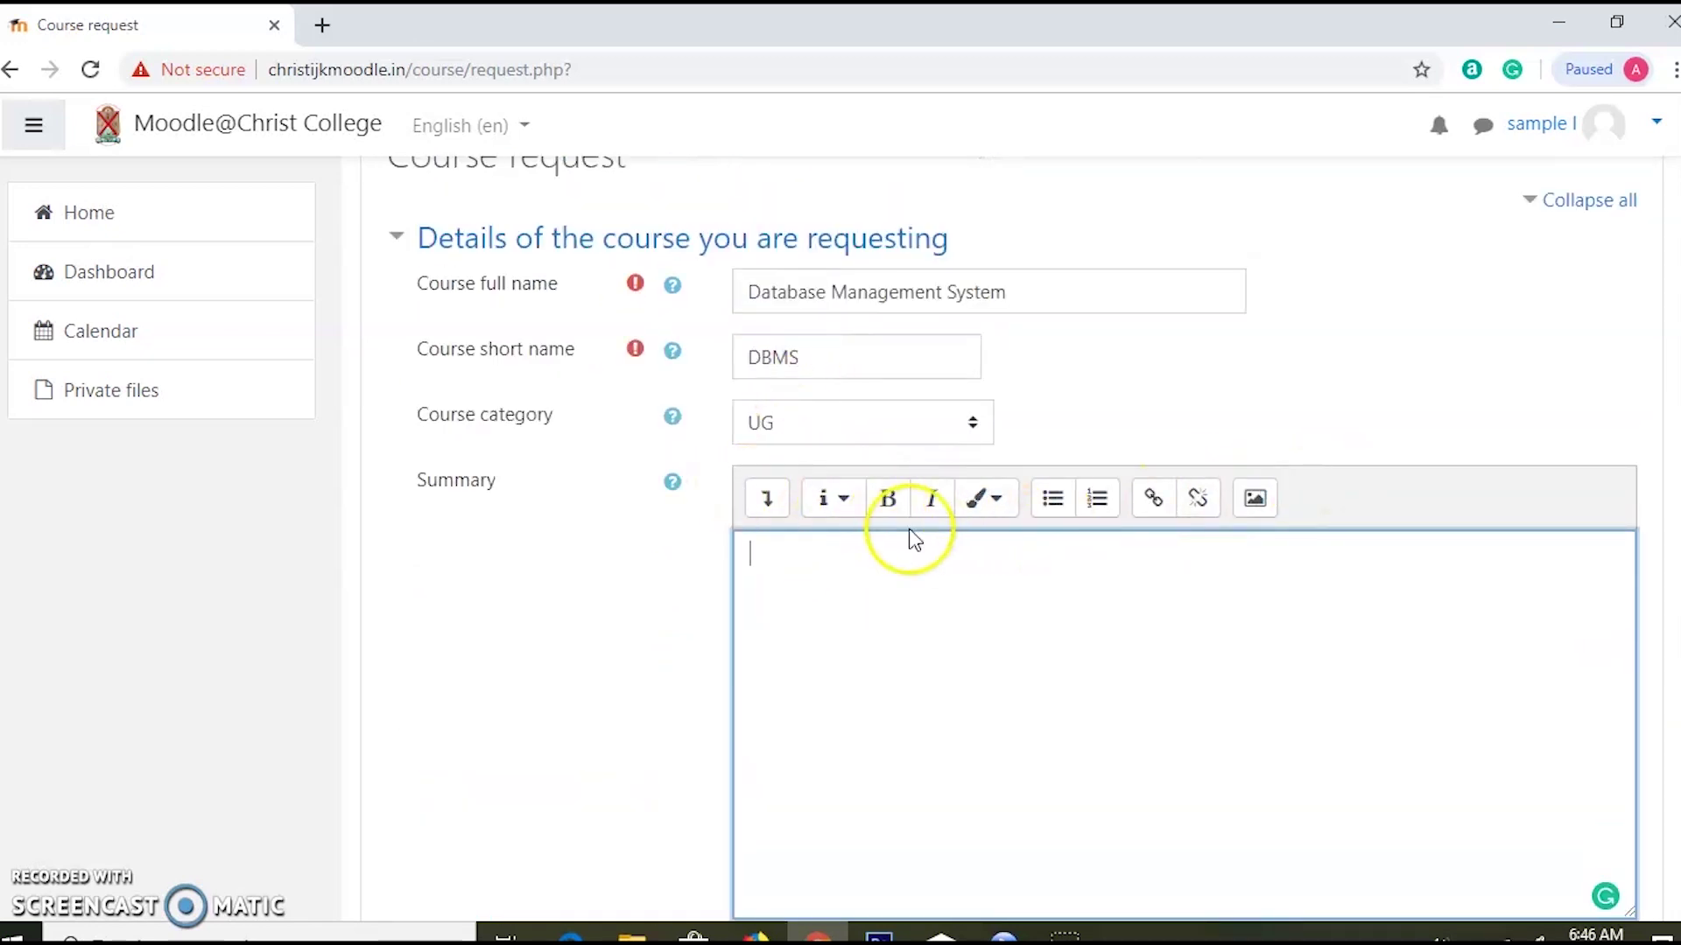
{"action": "scroll", "coordinate": [847, 638], "scroll_direction": "down", "scroll_amount": 3}
{"action": "scroll", "coordinate": [848, 638], "scroll_direction": "down", "scroll_amount": 1}
{"action": "scroll", "coordinate": [848, 638], "scroll_direction": "up", "scroll_amount": 4}
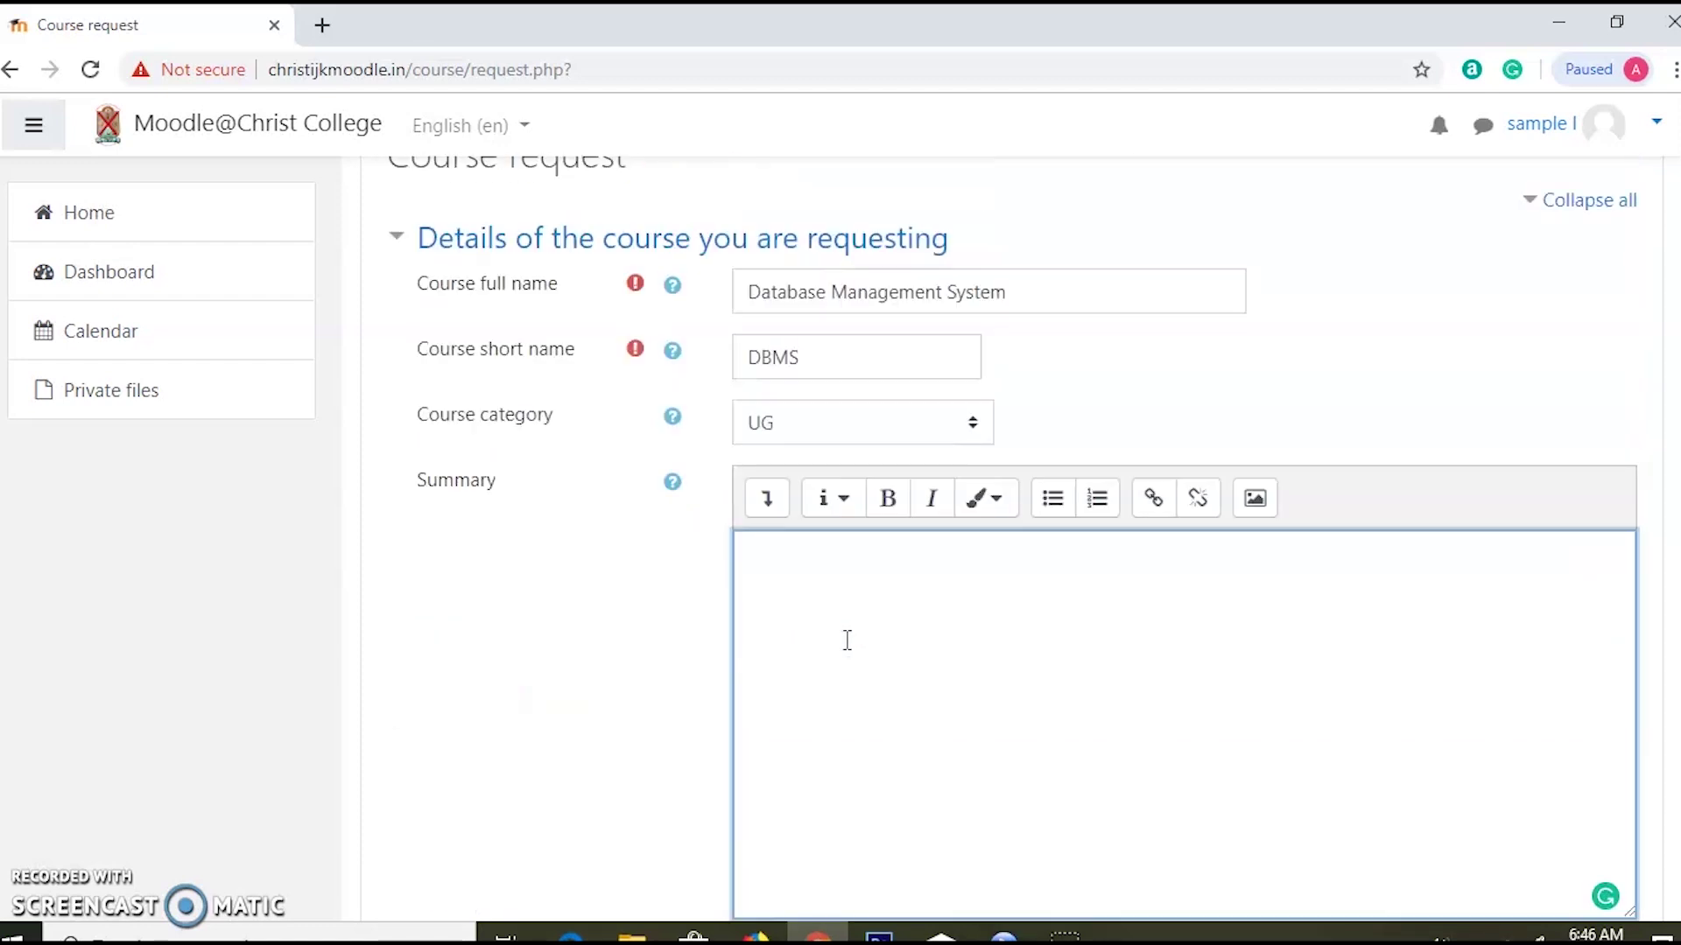
{"action": "mouse_move", "coordinate": [644, 295]}
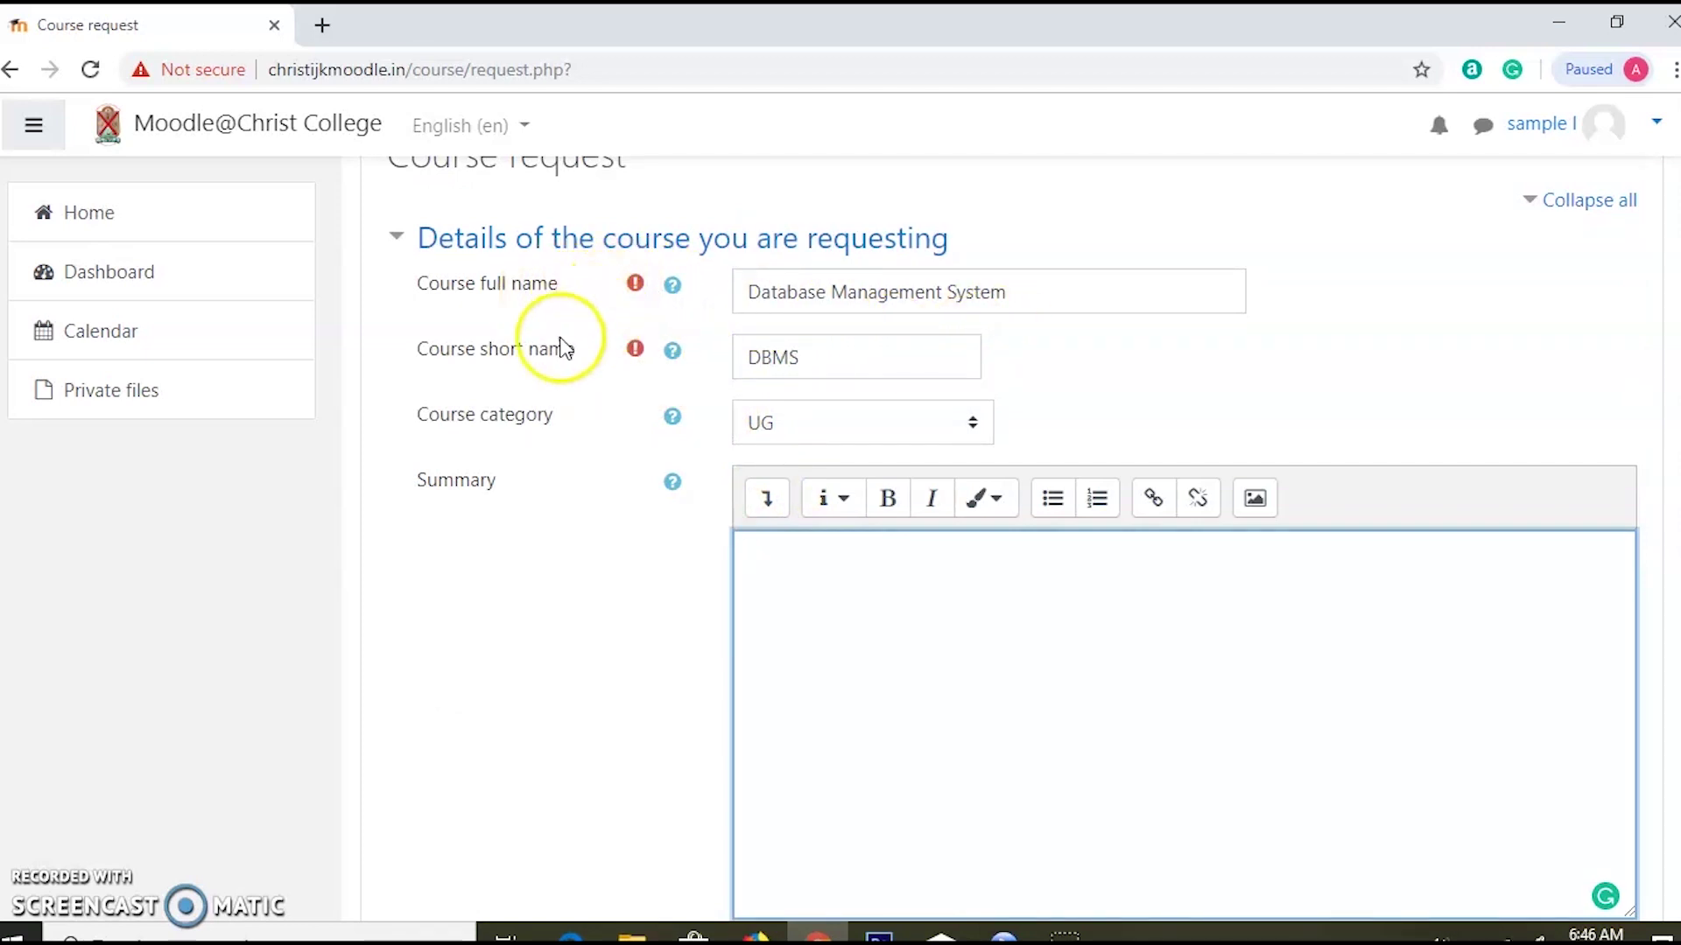
{"action": "scroll", "coordinate": [634, 385], "scroll_direction": "down", "scroll_amount": 1}
{"action": "scroll", "coordinate": [619, 289], "scroll_direction": "down", "scroll_amount": 2}
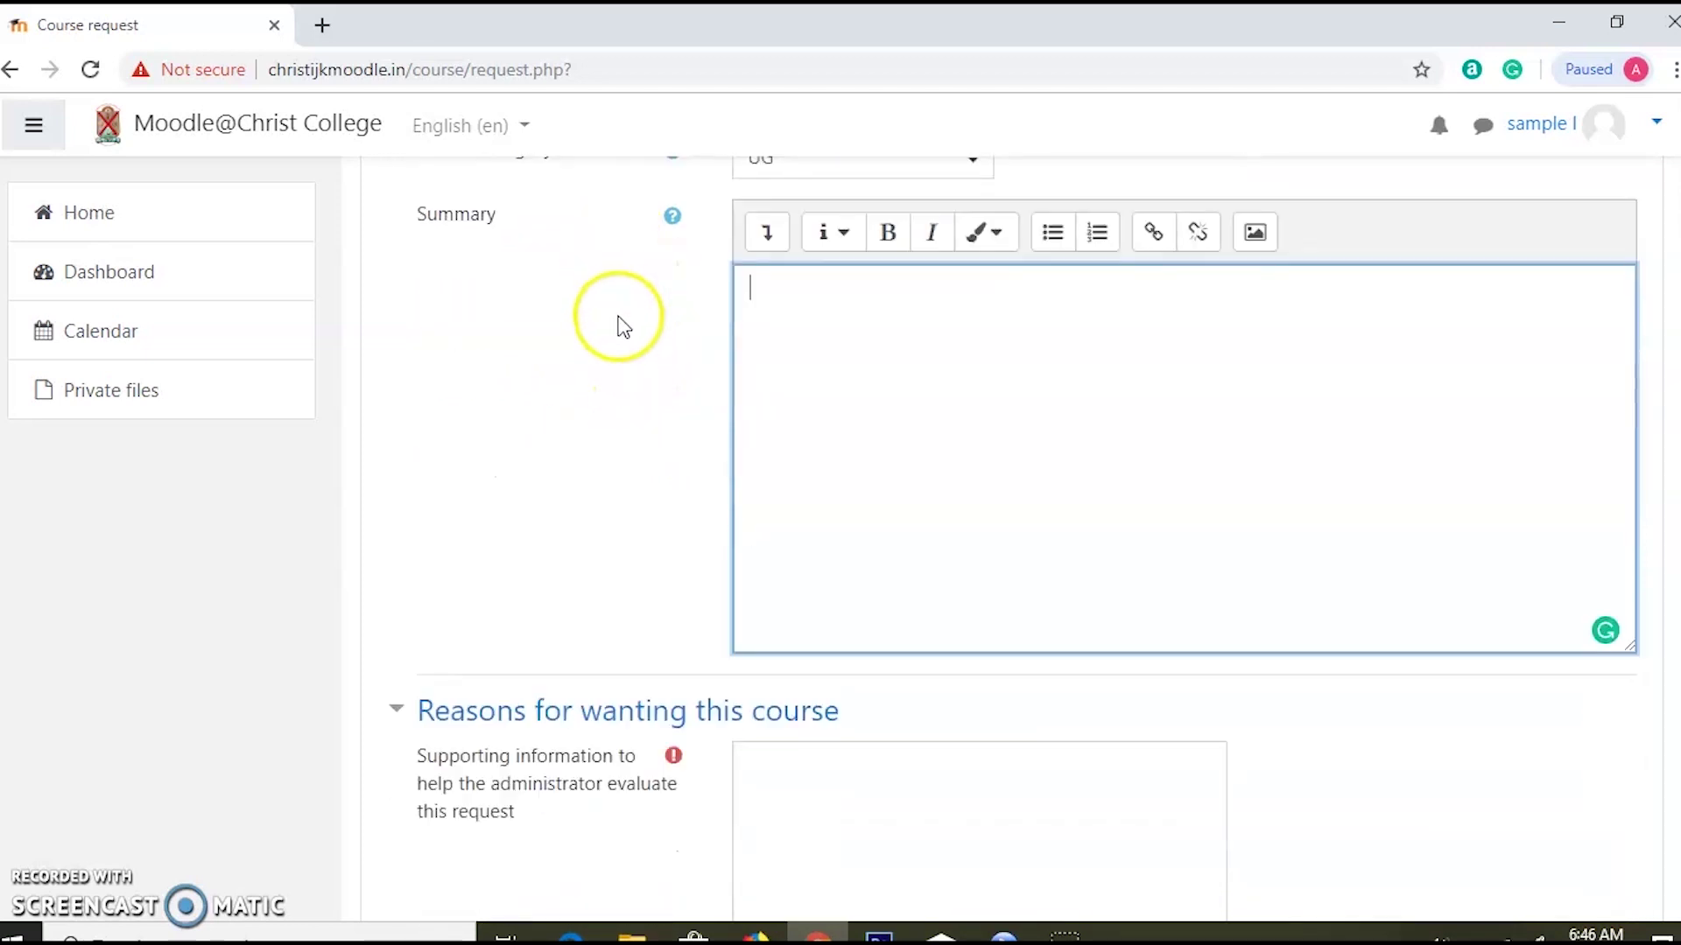
{"action": "scroll", "coordinate": [682, 489], "scroll_direction": "up", "scroll_amount": 2}
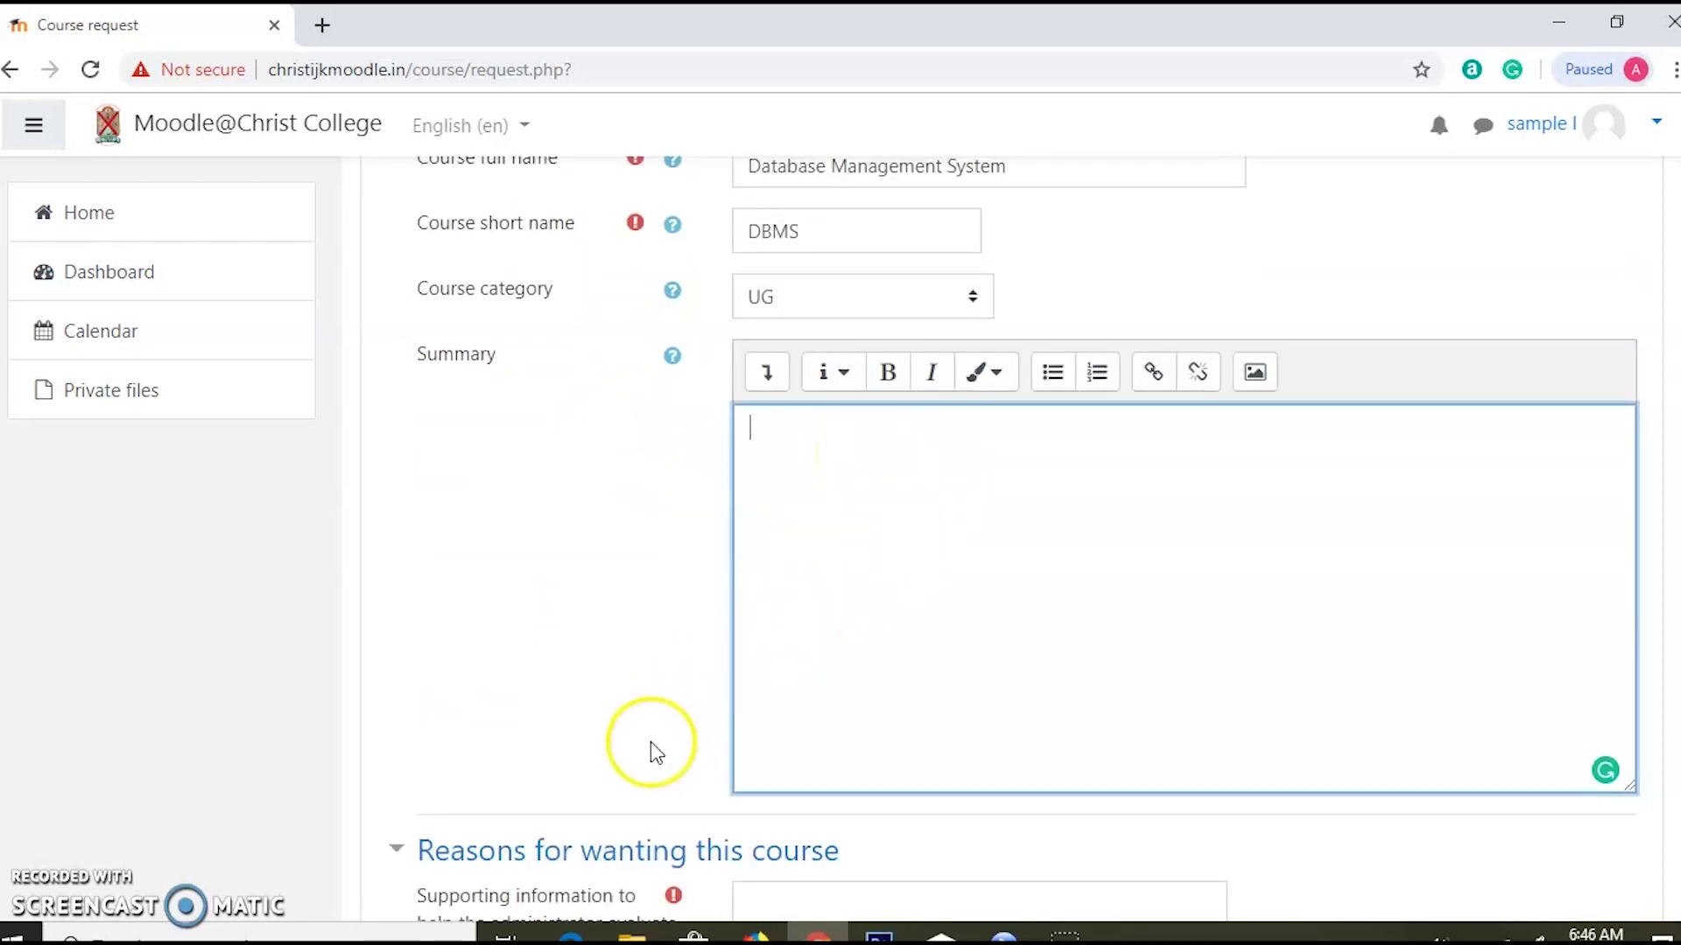
{"action": "scroll", "coordinate": [649, 753], "scroll_direction": "down", "scroll_amount": 1}
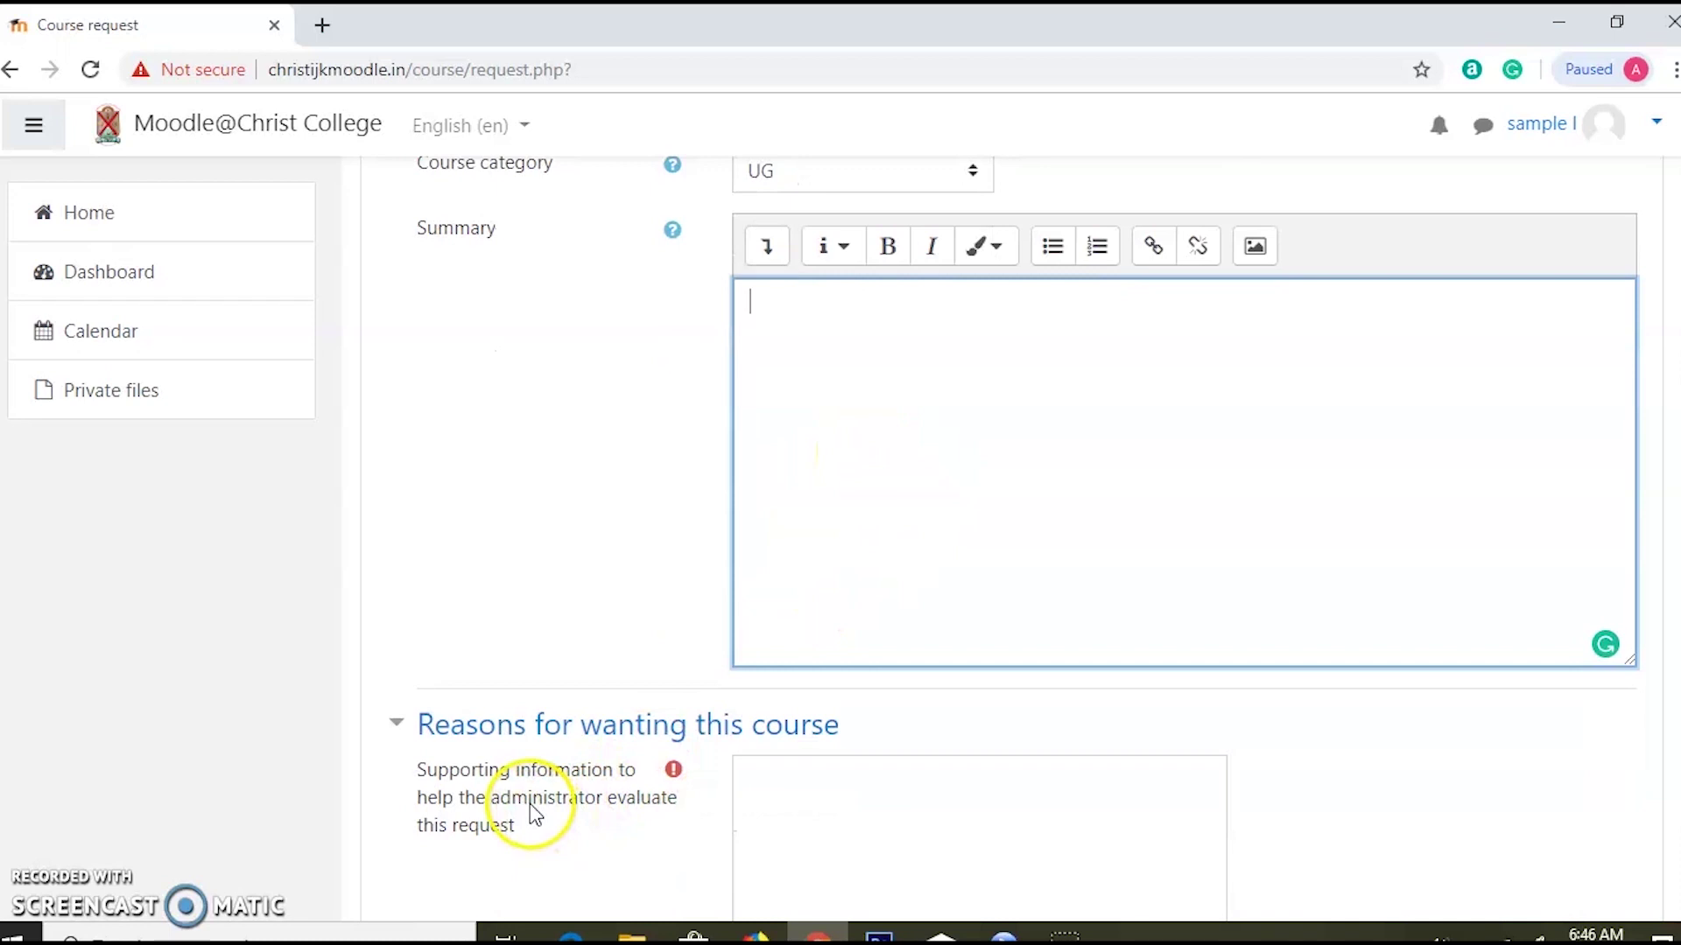
{"action": "scroll", "coordinate": [758, 772], "scroll_direction": "down", "scroll_amount": 1}
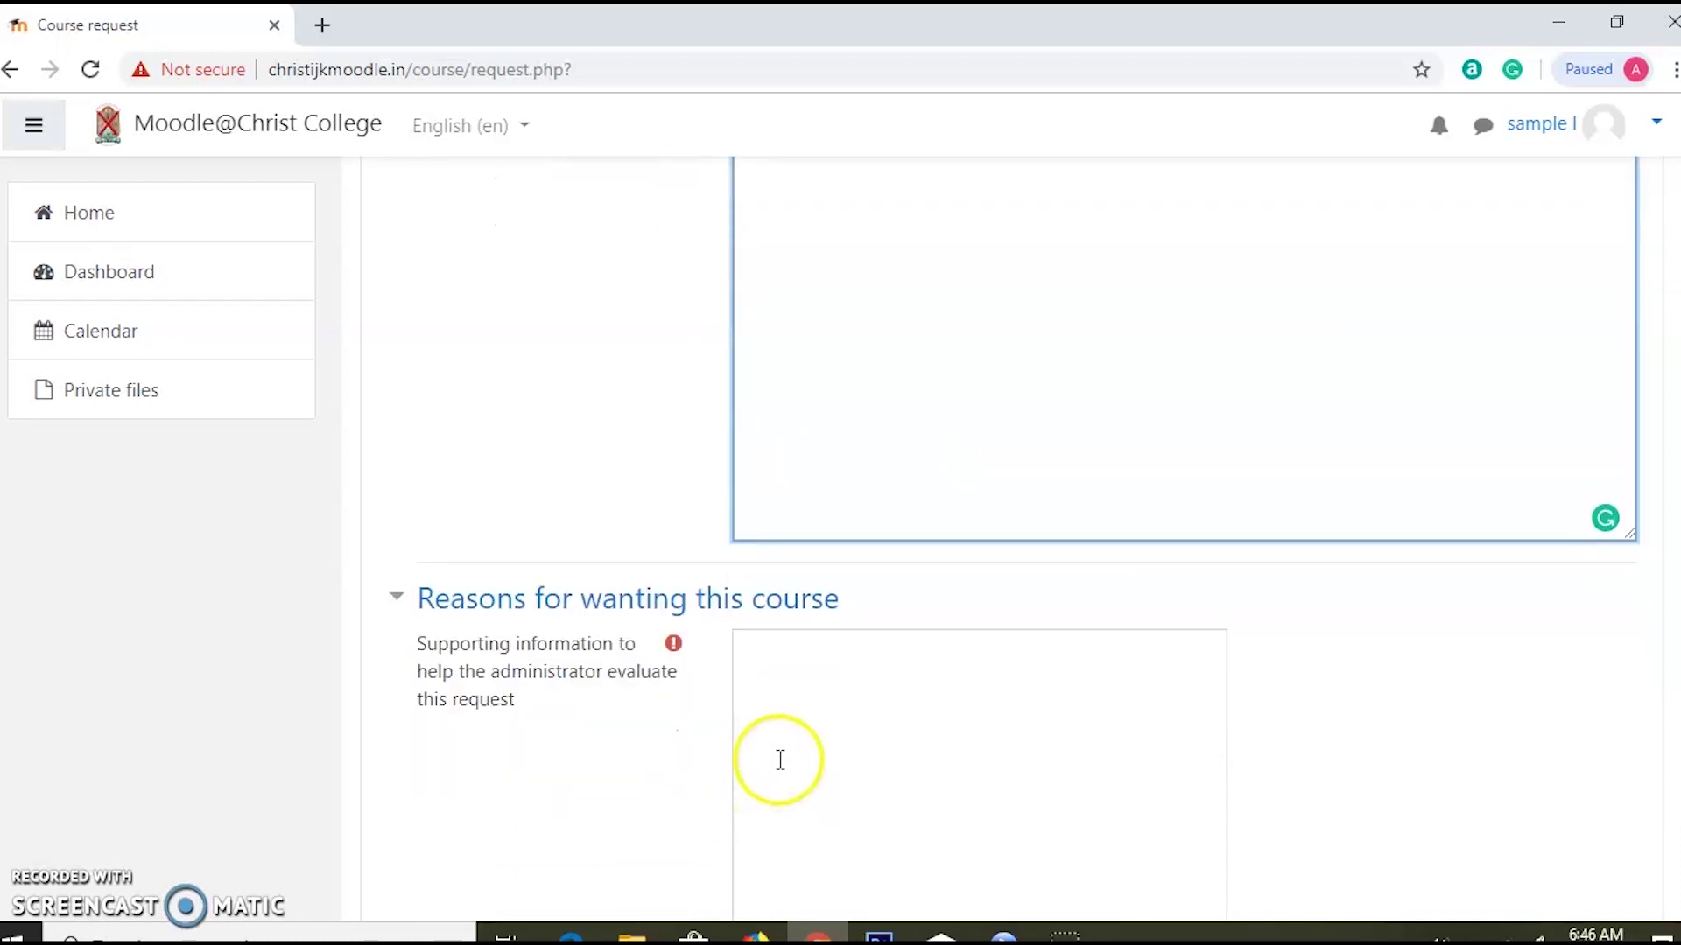
Give 'Sample Course' as the supporting reason and submit; the DBMS short name is rejected.
{"action": "left_click", "coordinate": [770, 656]}
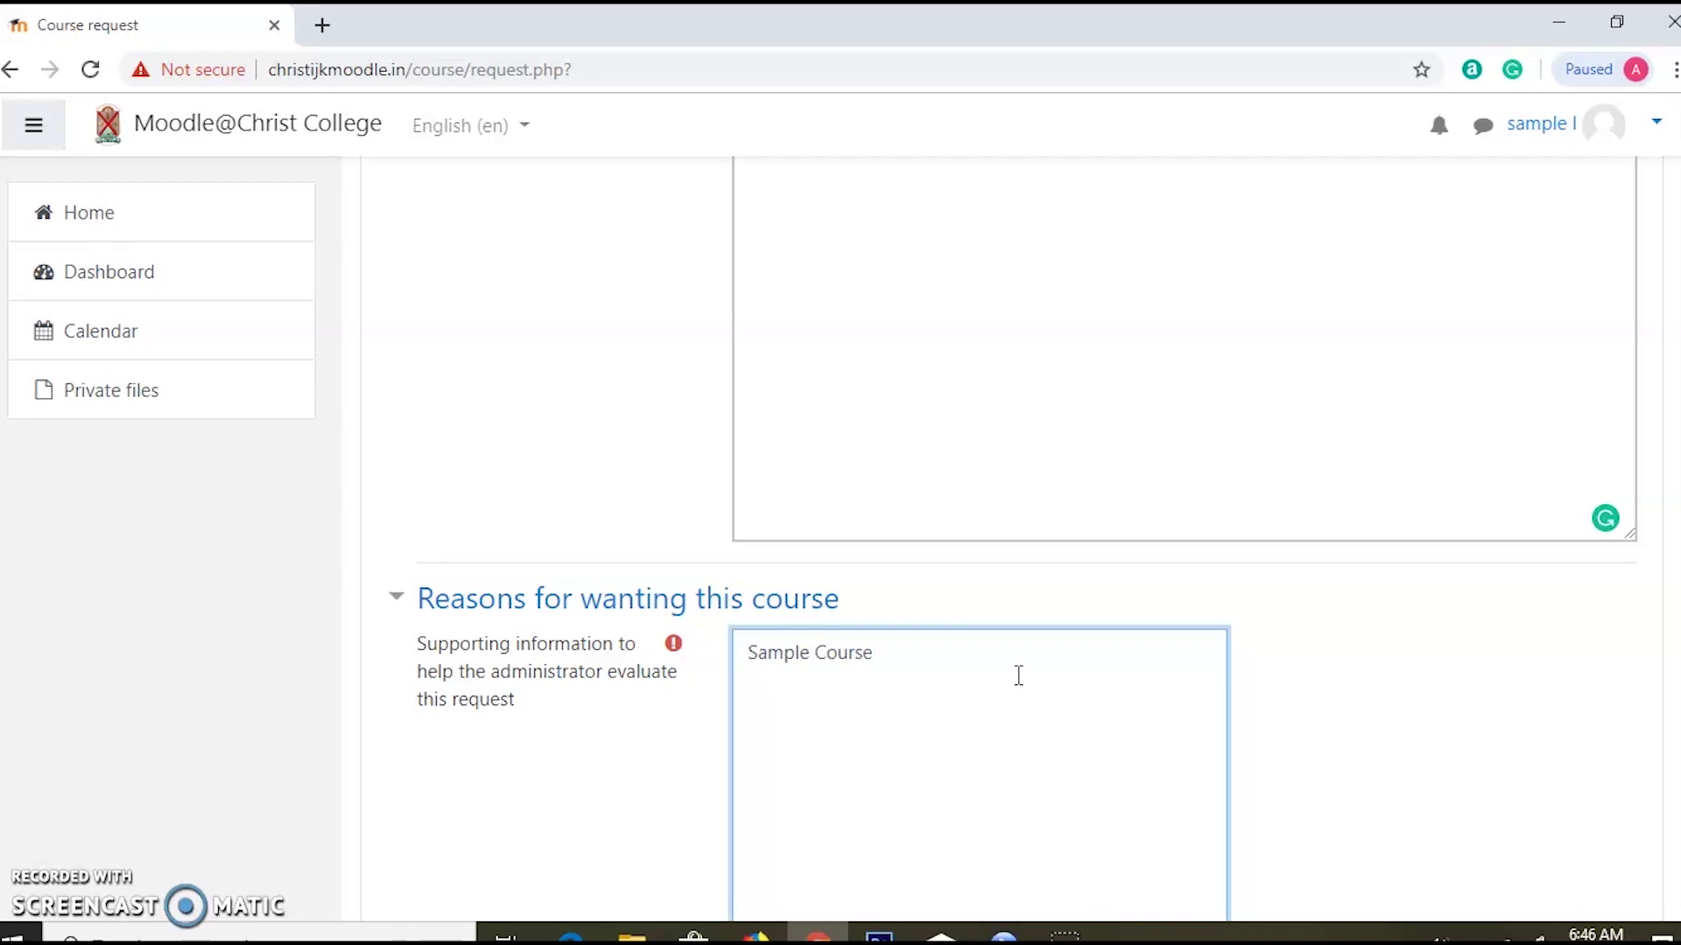
{"action": "scroll", "coordinate": [998, 569], "scroll_direction": "down", "scroll_amount": 5}
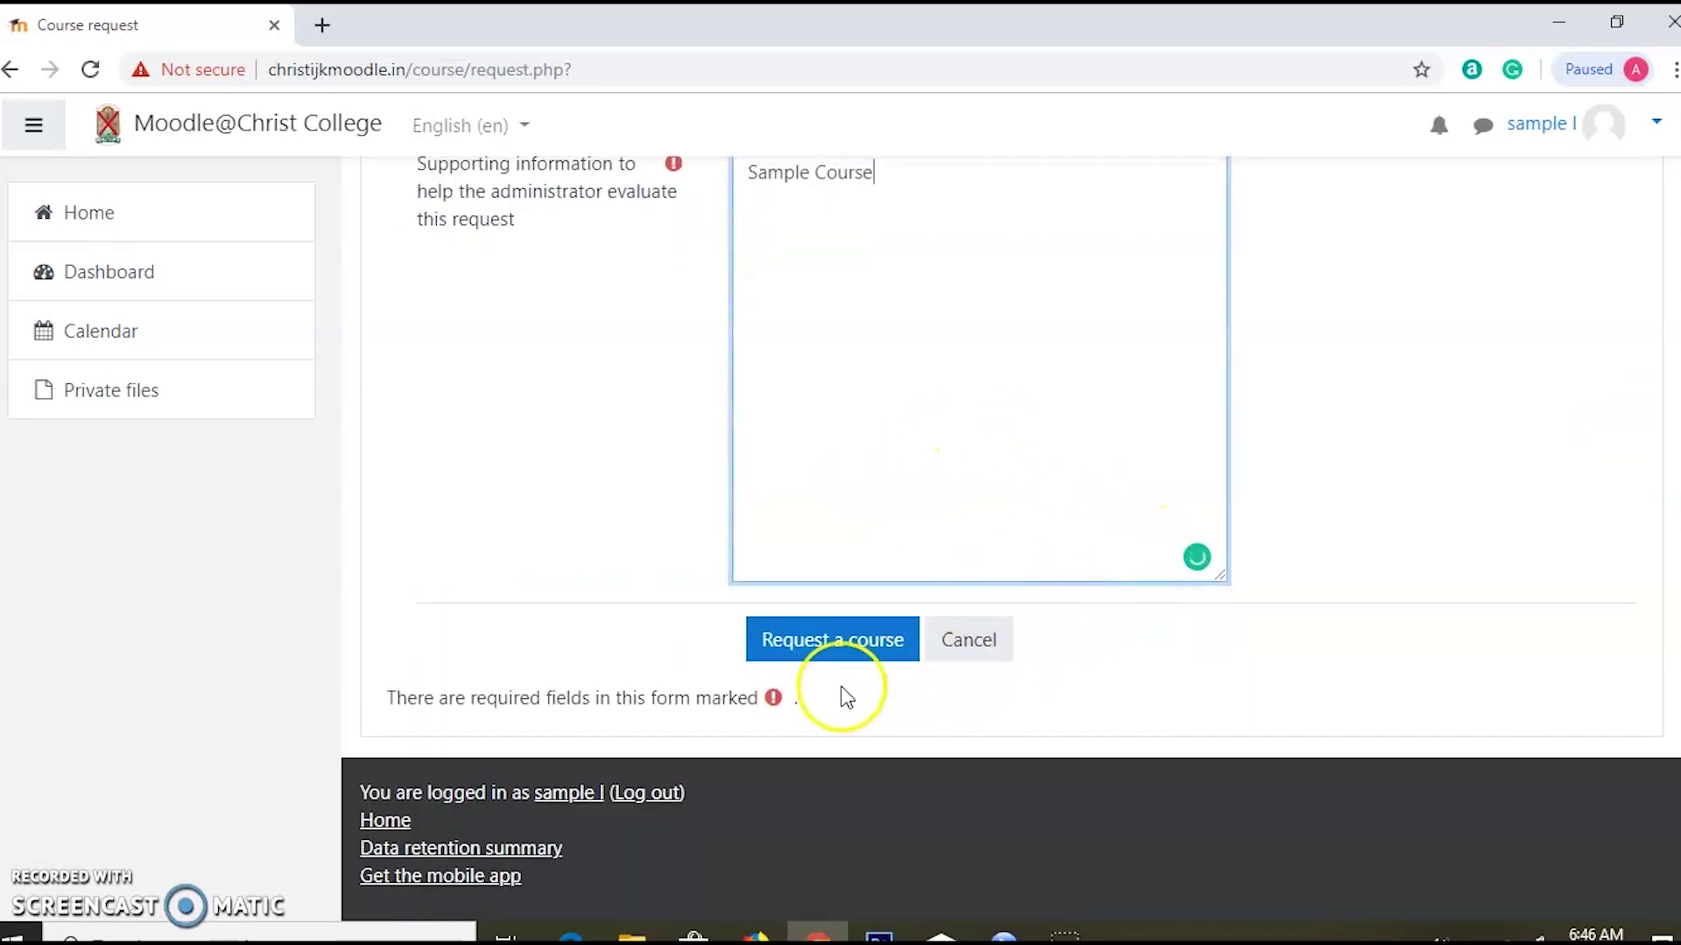
{"action": "left_click", "coordinate": [808, 650]}
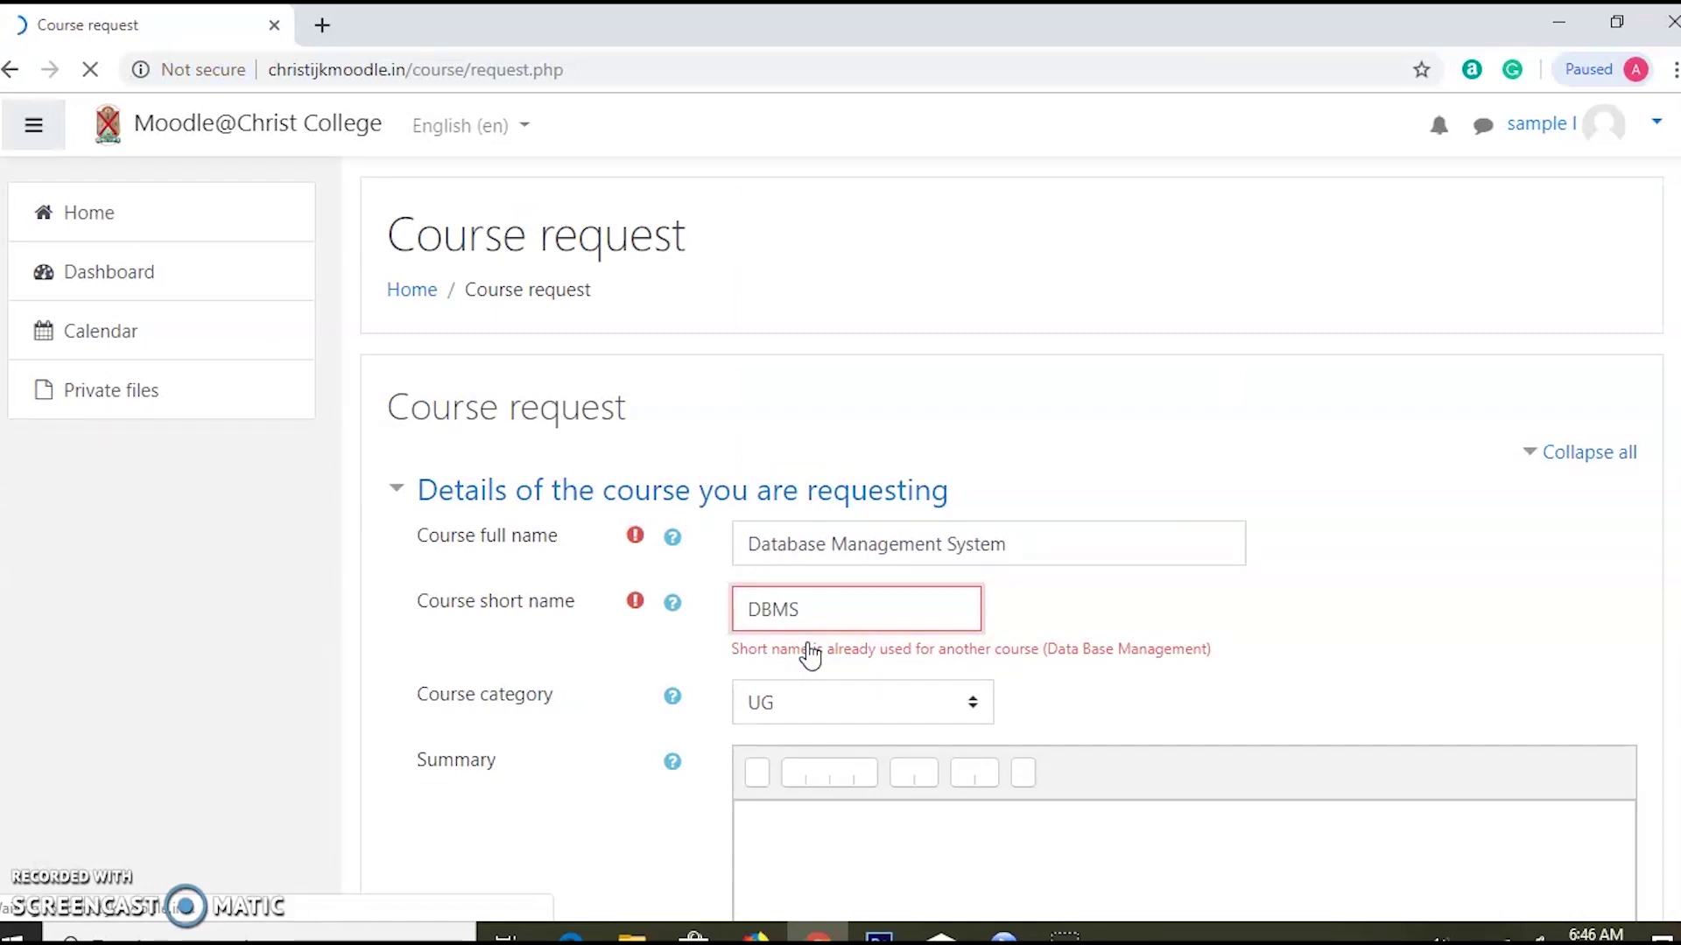
{"action": "left_click", "coordinate": [831, 637]}
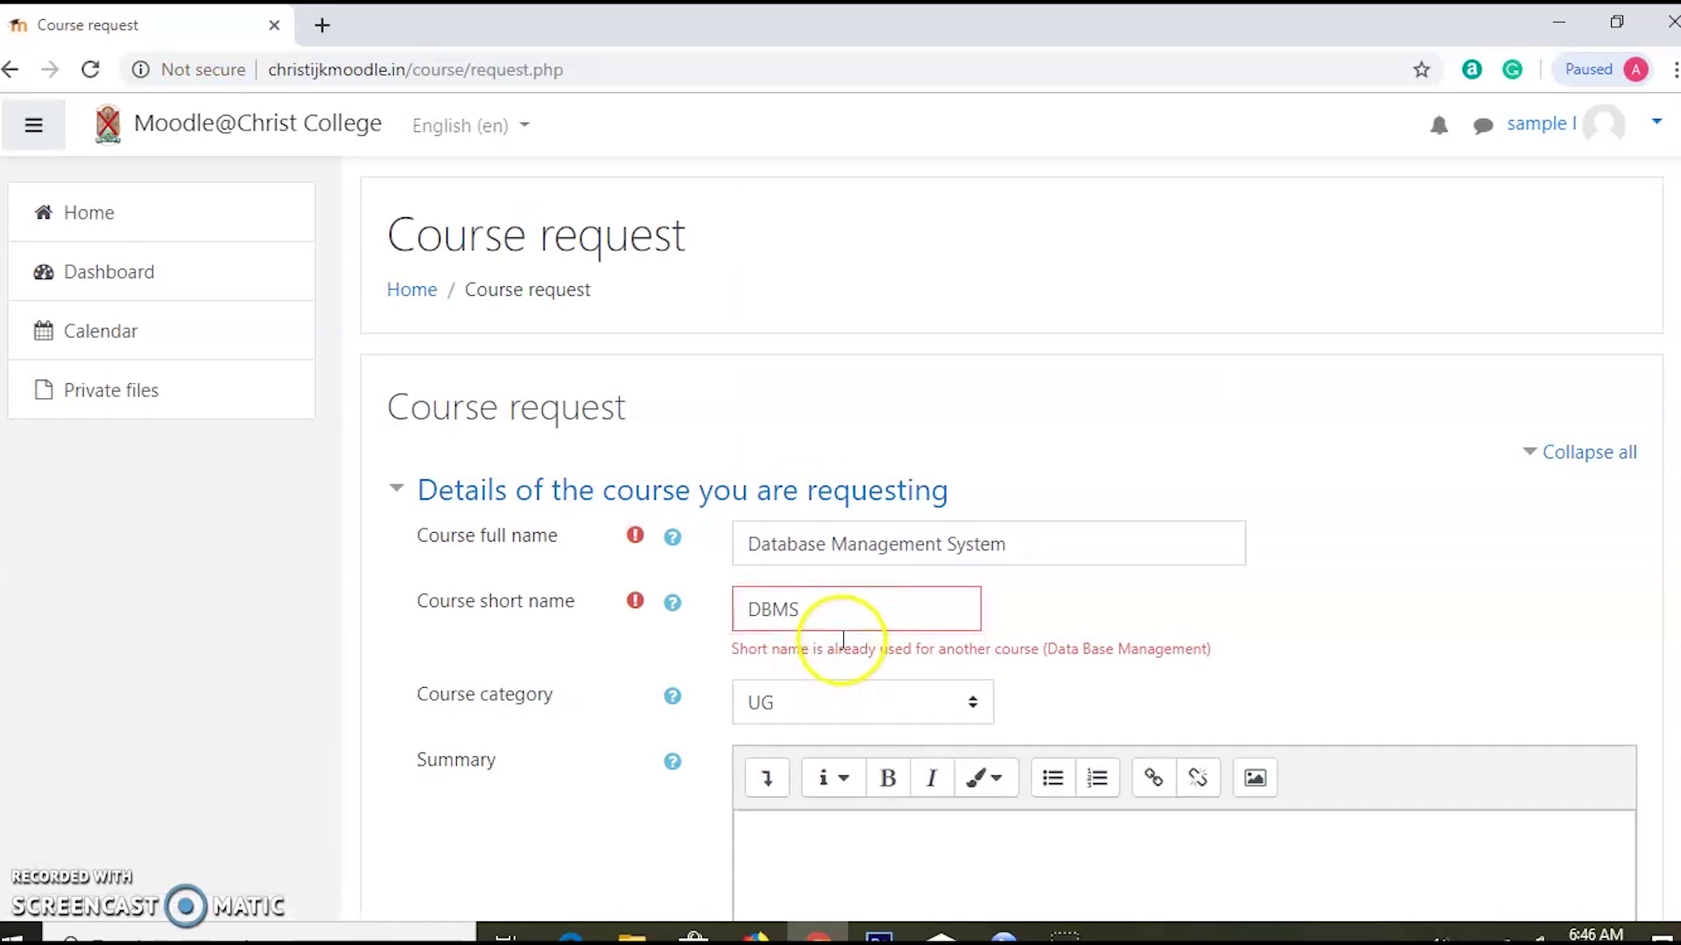
Change the course short name to DBMS1 and resubmit the request.
{"action": "left_click", "coordinate": [807, 610]}
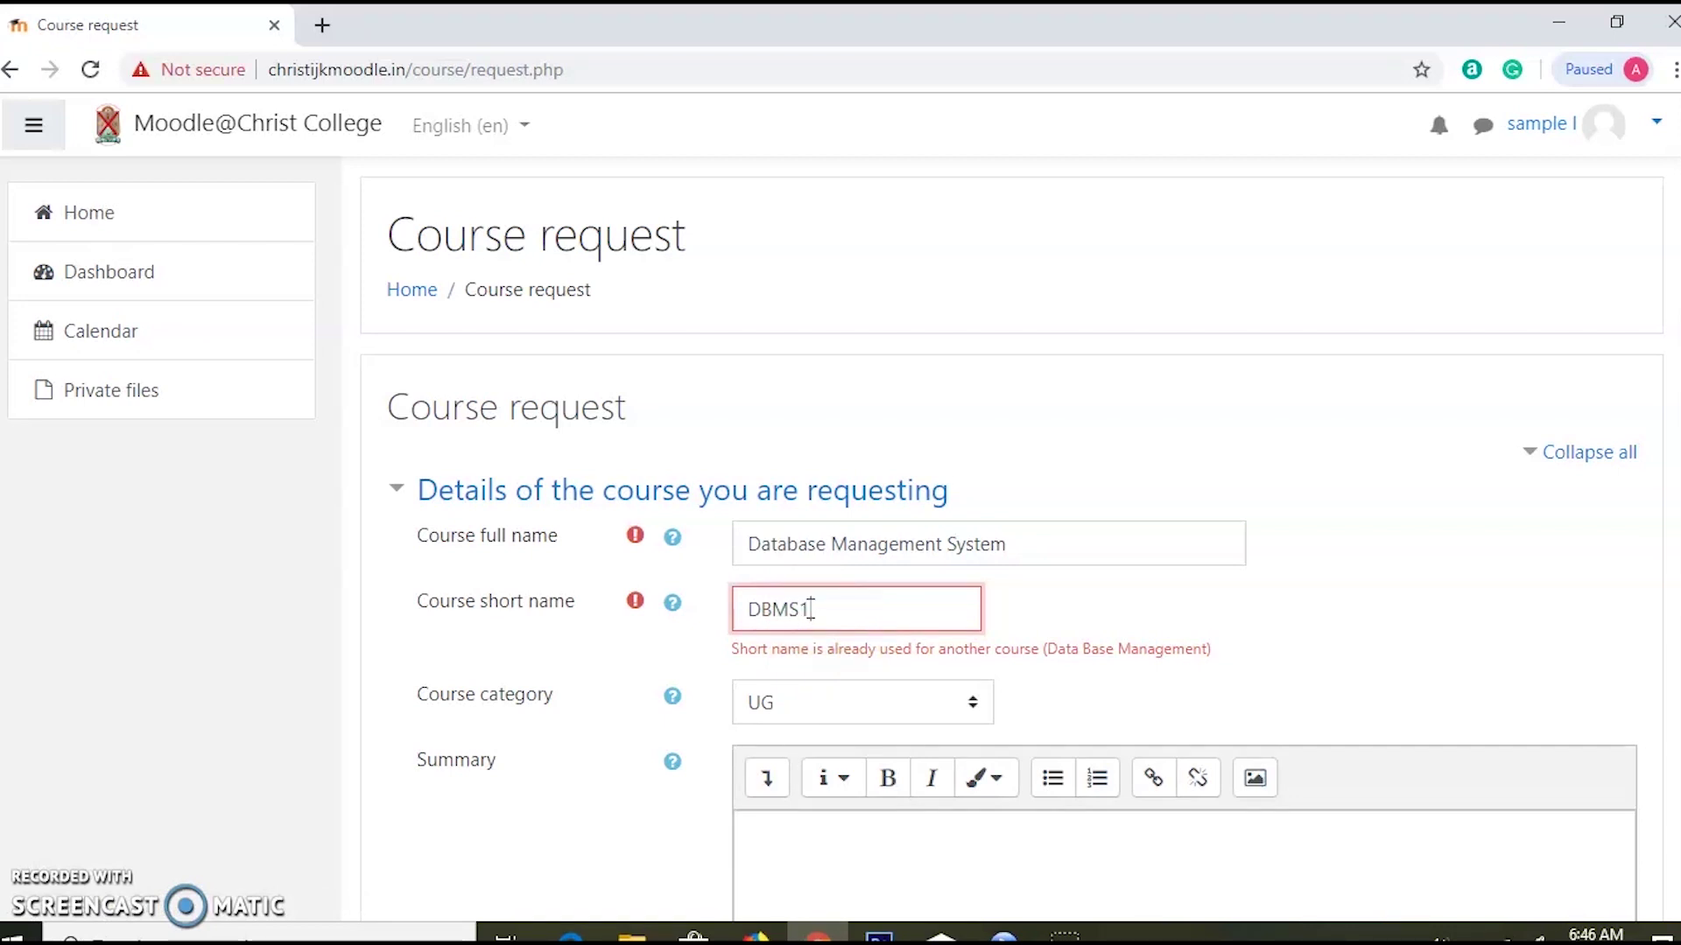
{"action": "scroll", "coordinate": [897, 660], "scroll_direction": "down", "scroll_amount": 1}
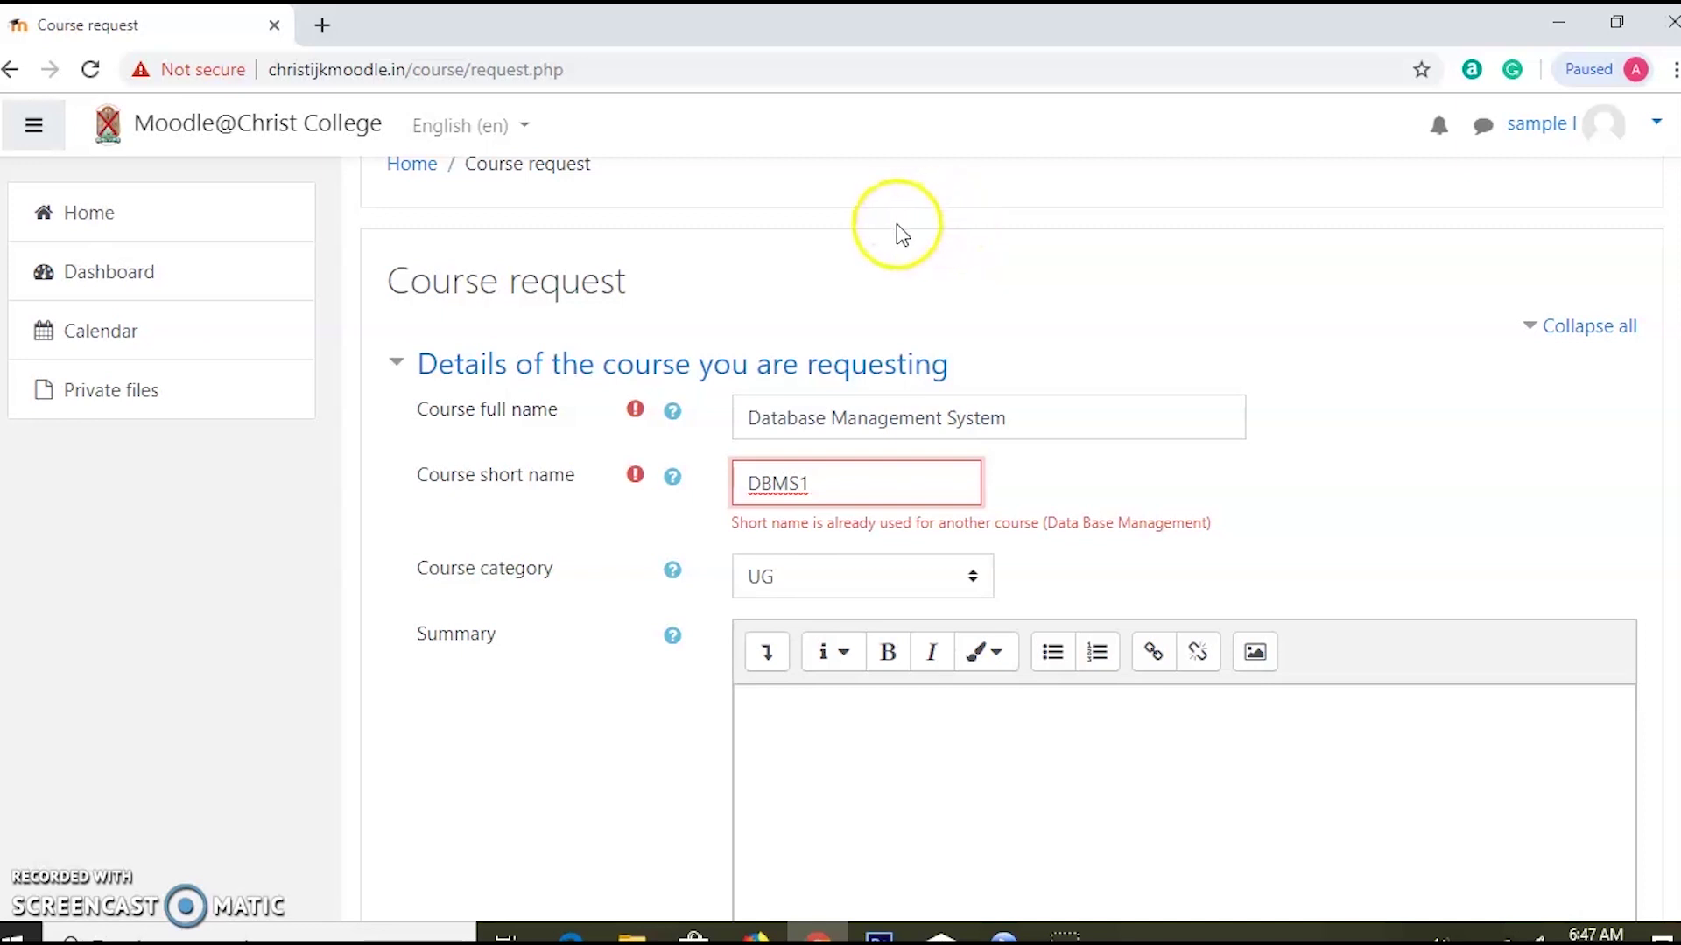
{"action": "scroll", "coordinate": [788, 578], "scroll_direction": "down", "scroll_amount": 10}
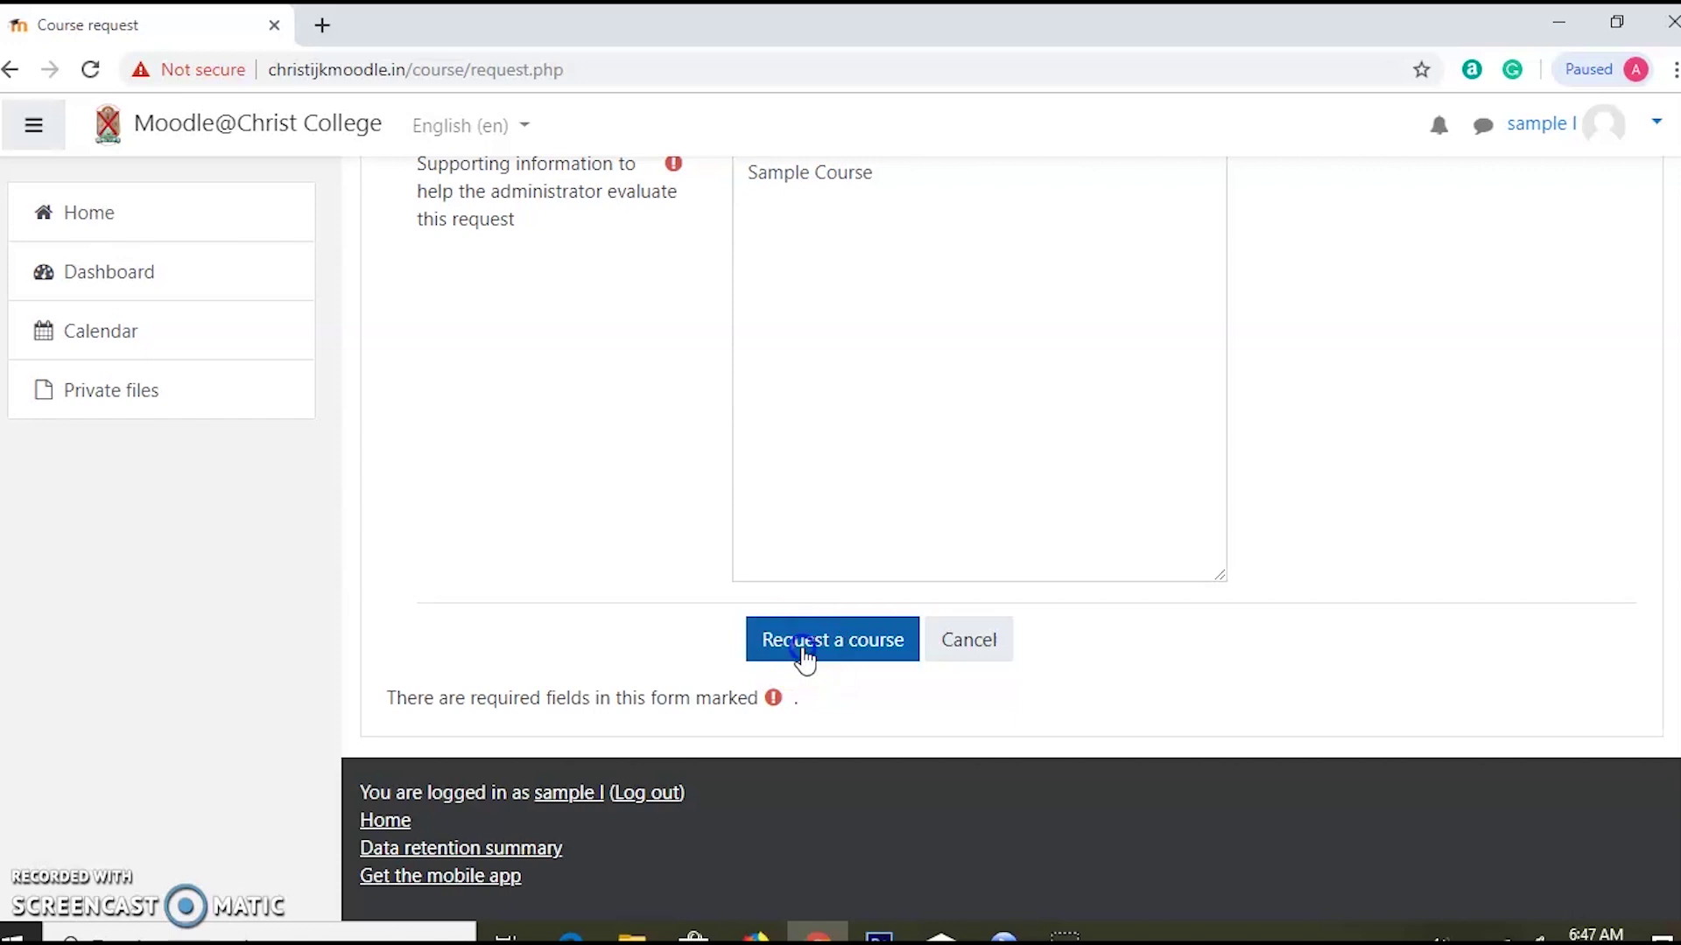
{"action": "left_click", "coordinate": [802, 650]}
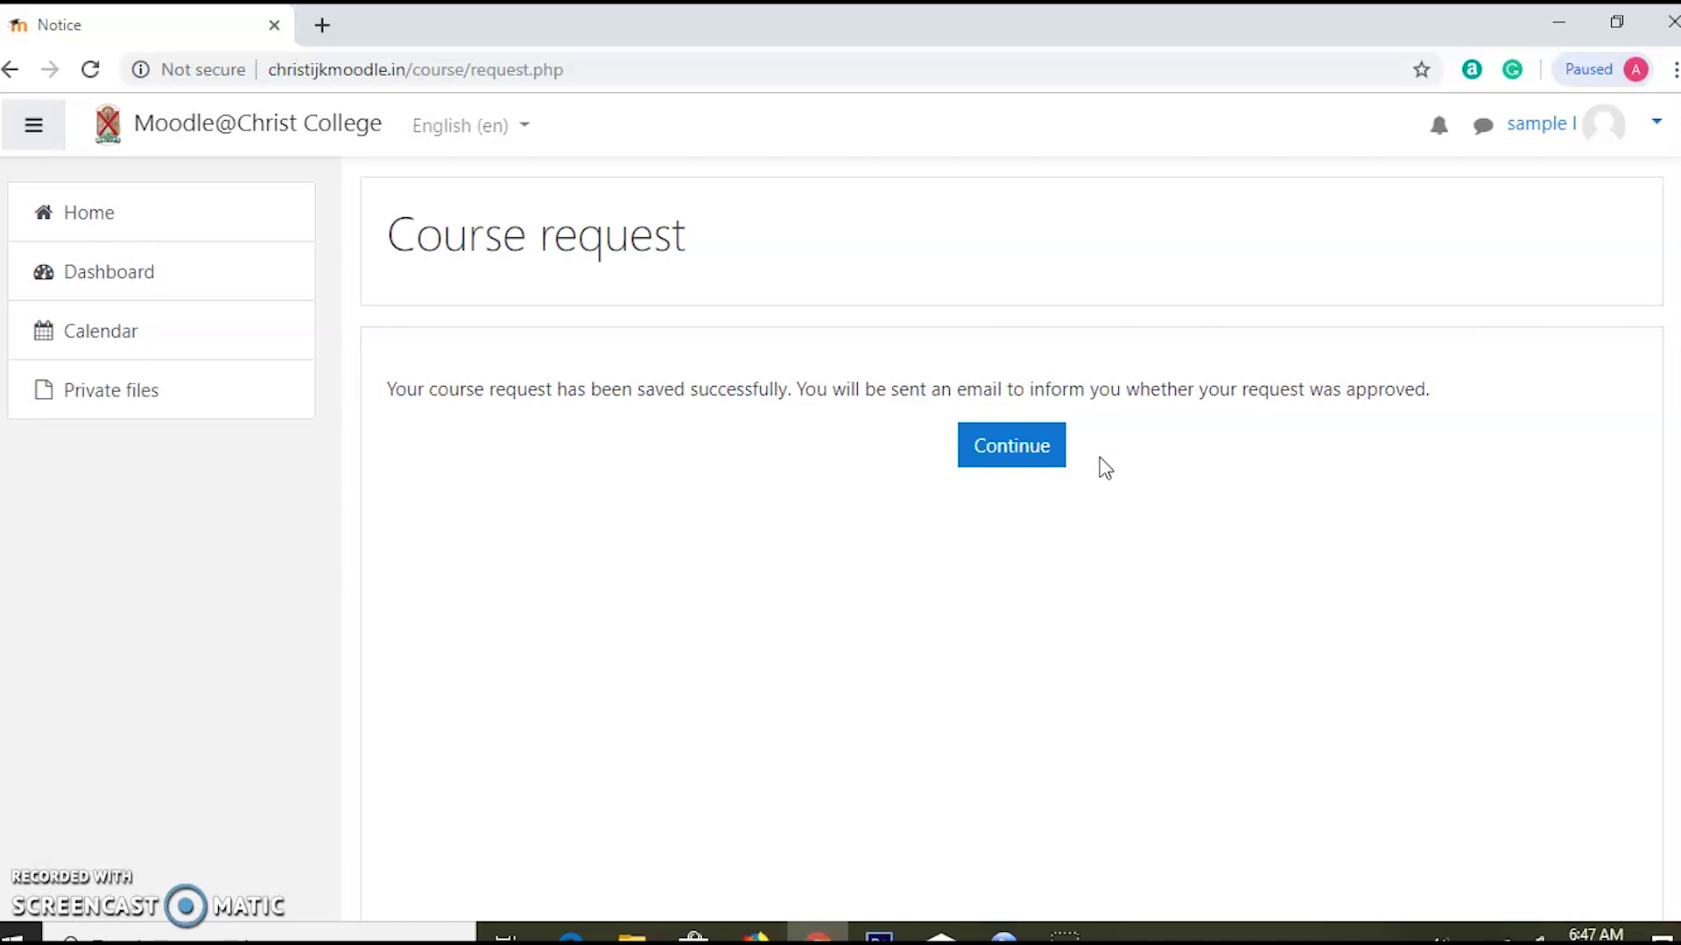
Continue past the saved-request notice, return to the site home page, and log out.
{"action": "left_click", "coordinate": [1018, 448]}
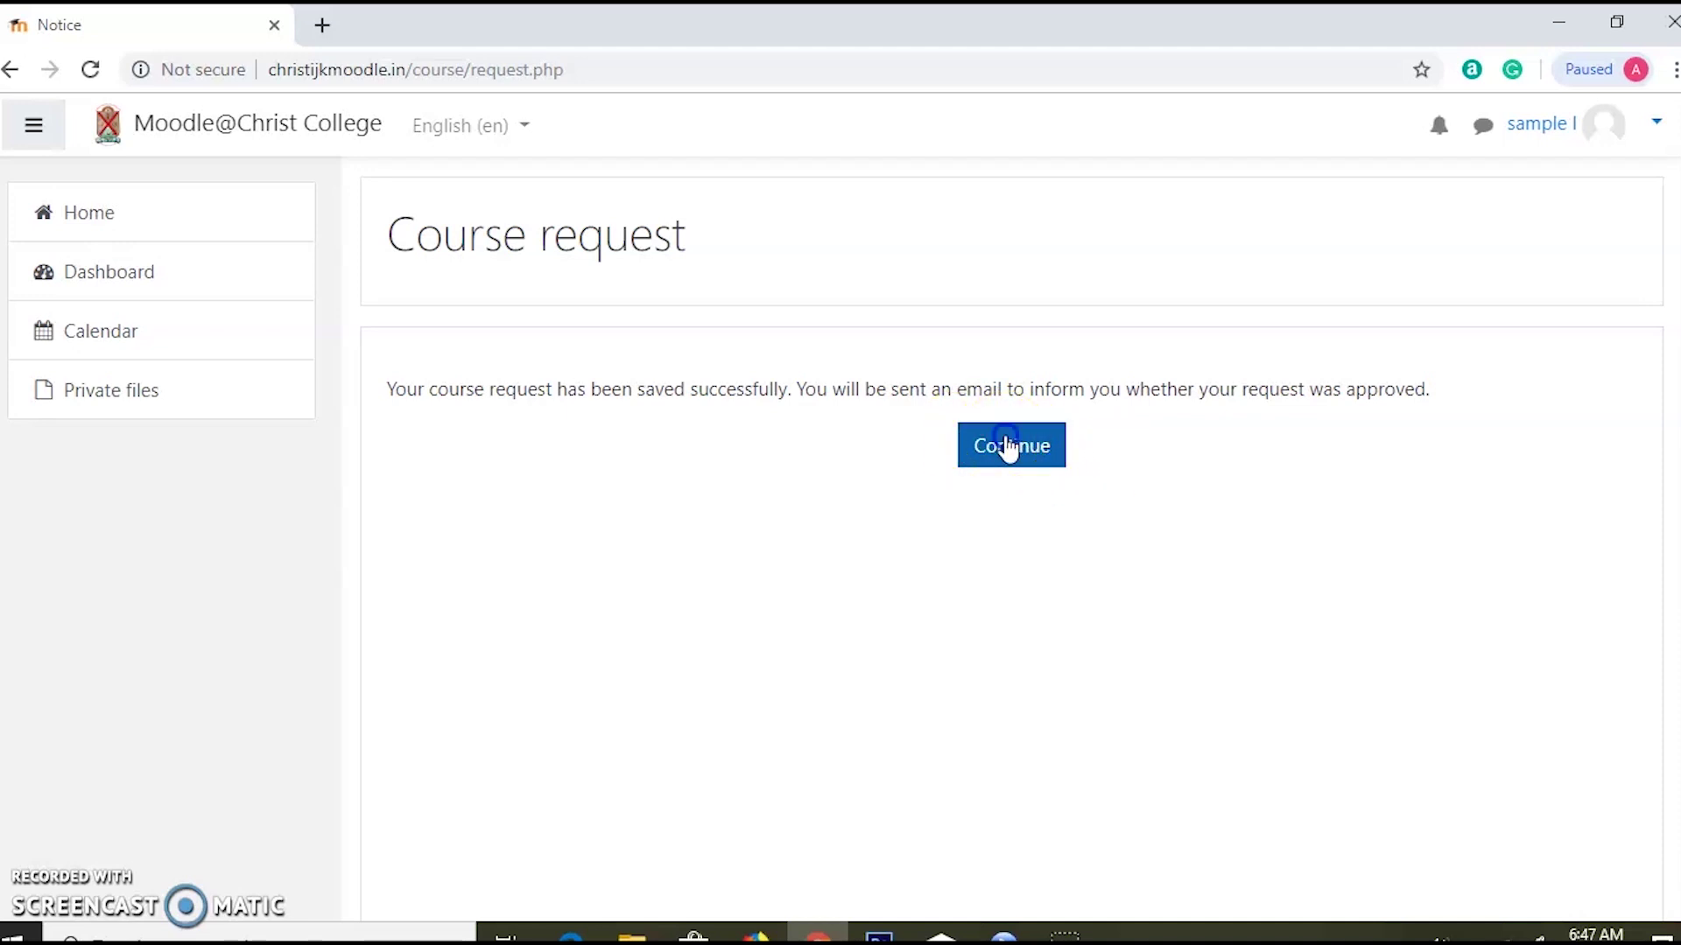
{"action": "left_click", "coordinate": [1009, 447]}
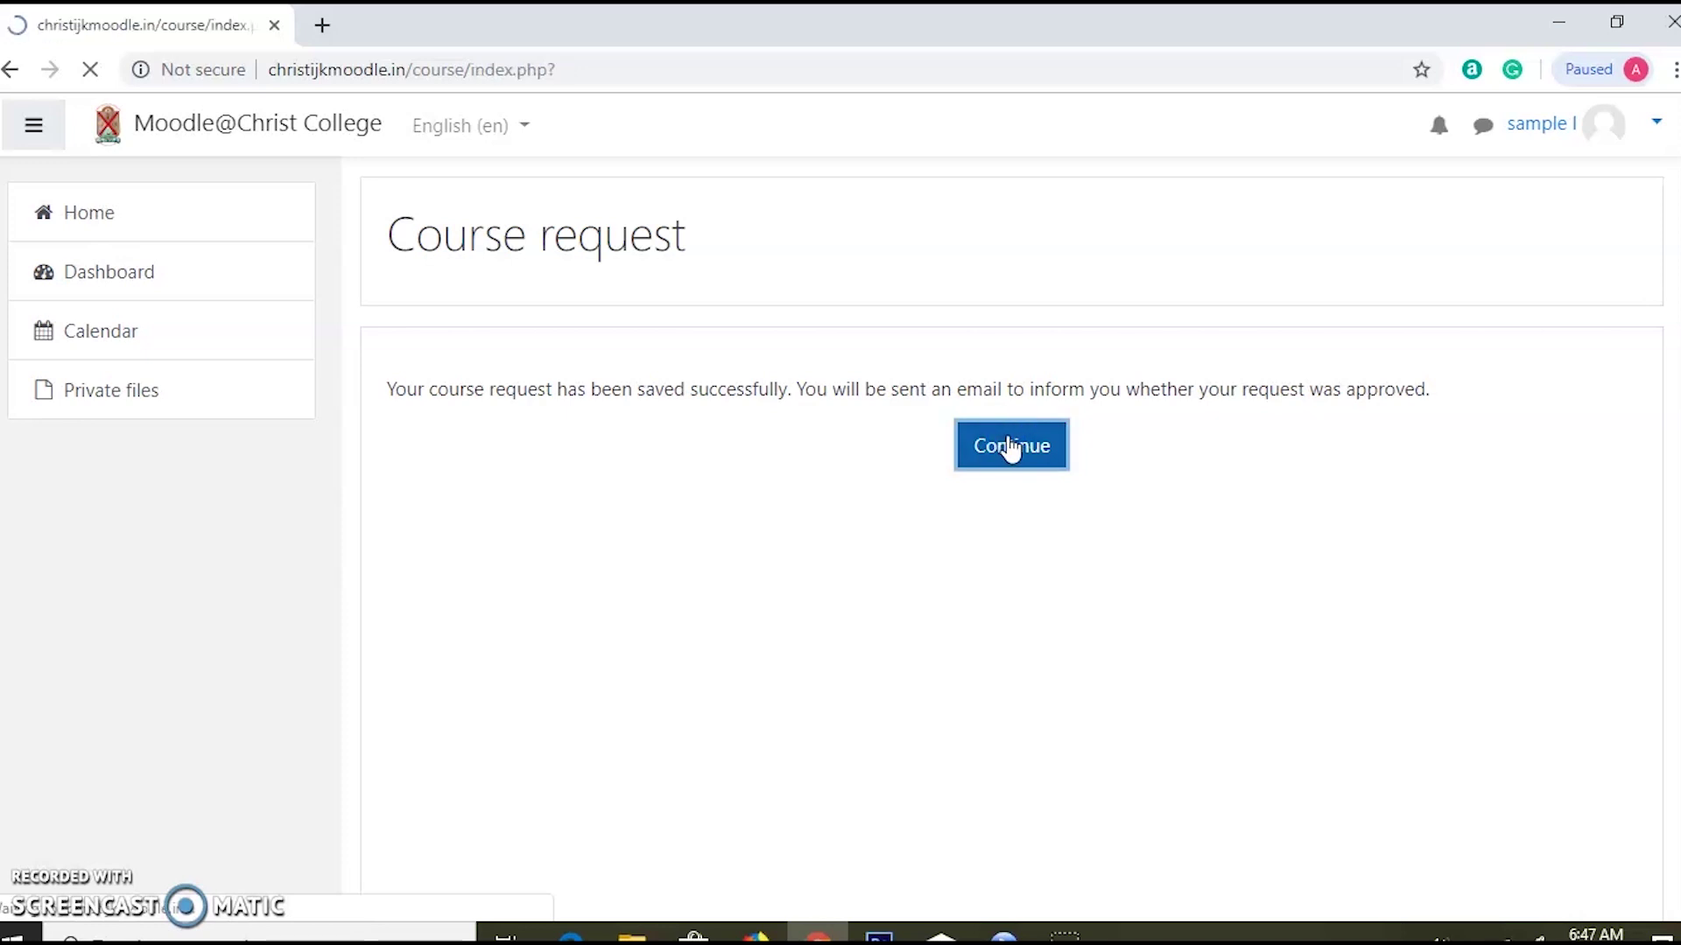
{"action": "left_click", "coordinate": [680, 421]}
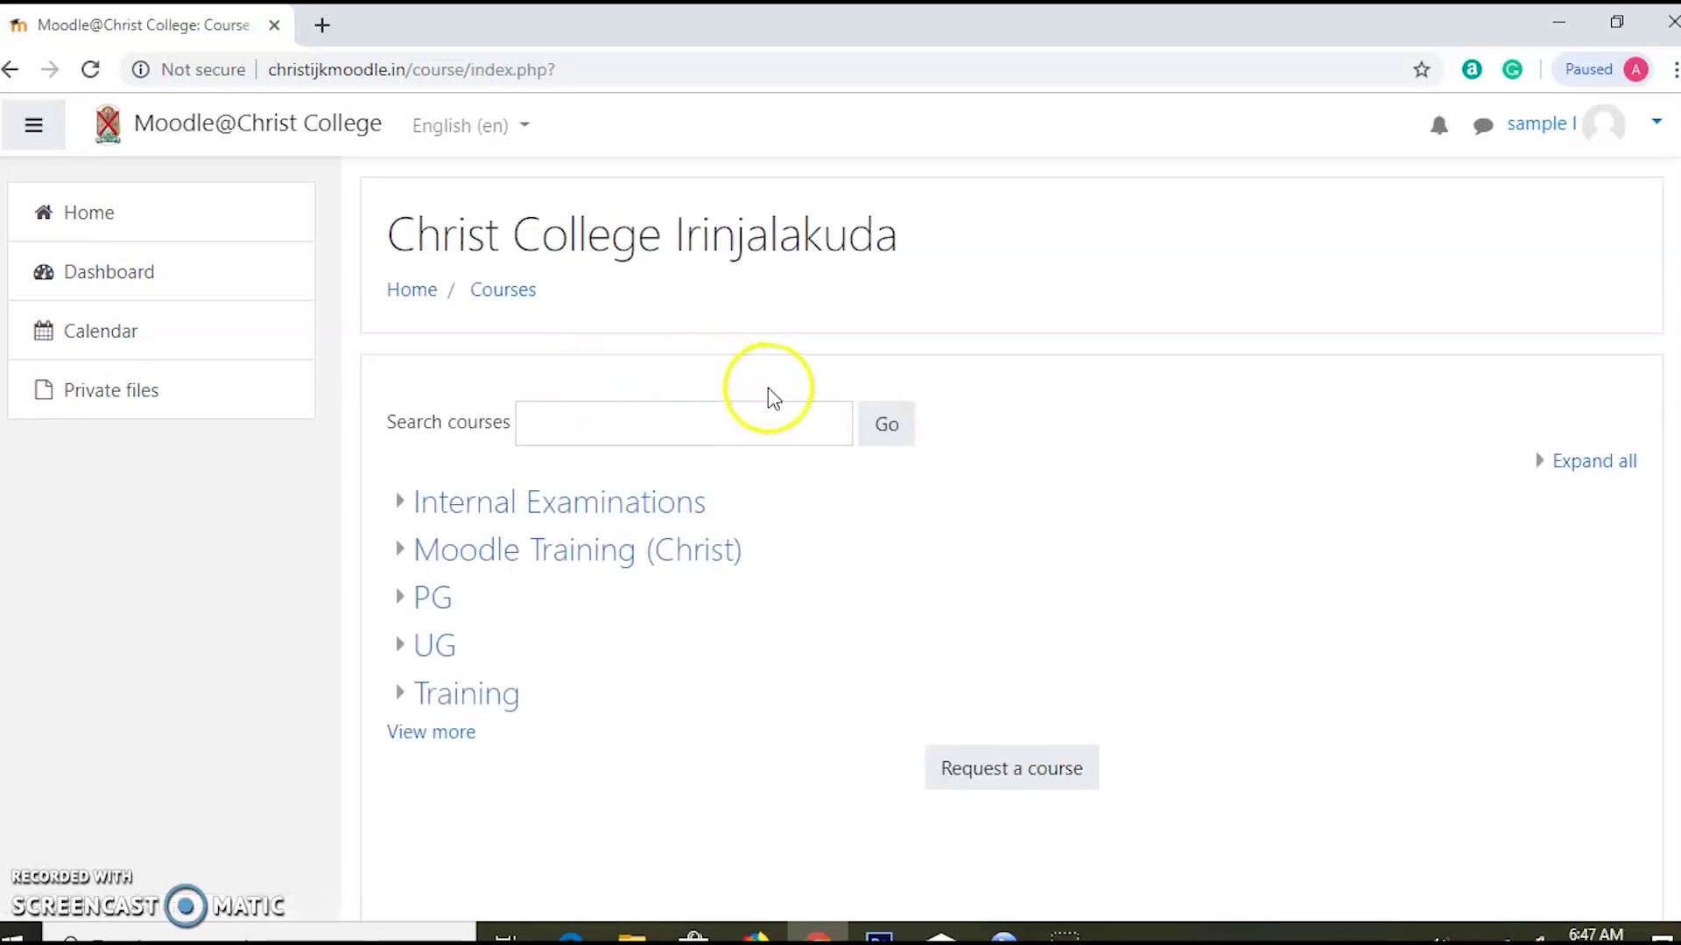
{"action": "left_click", "coordinate": [133, 216]}
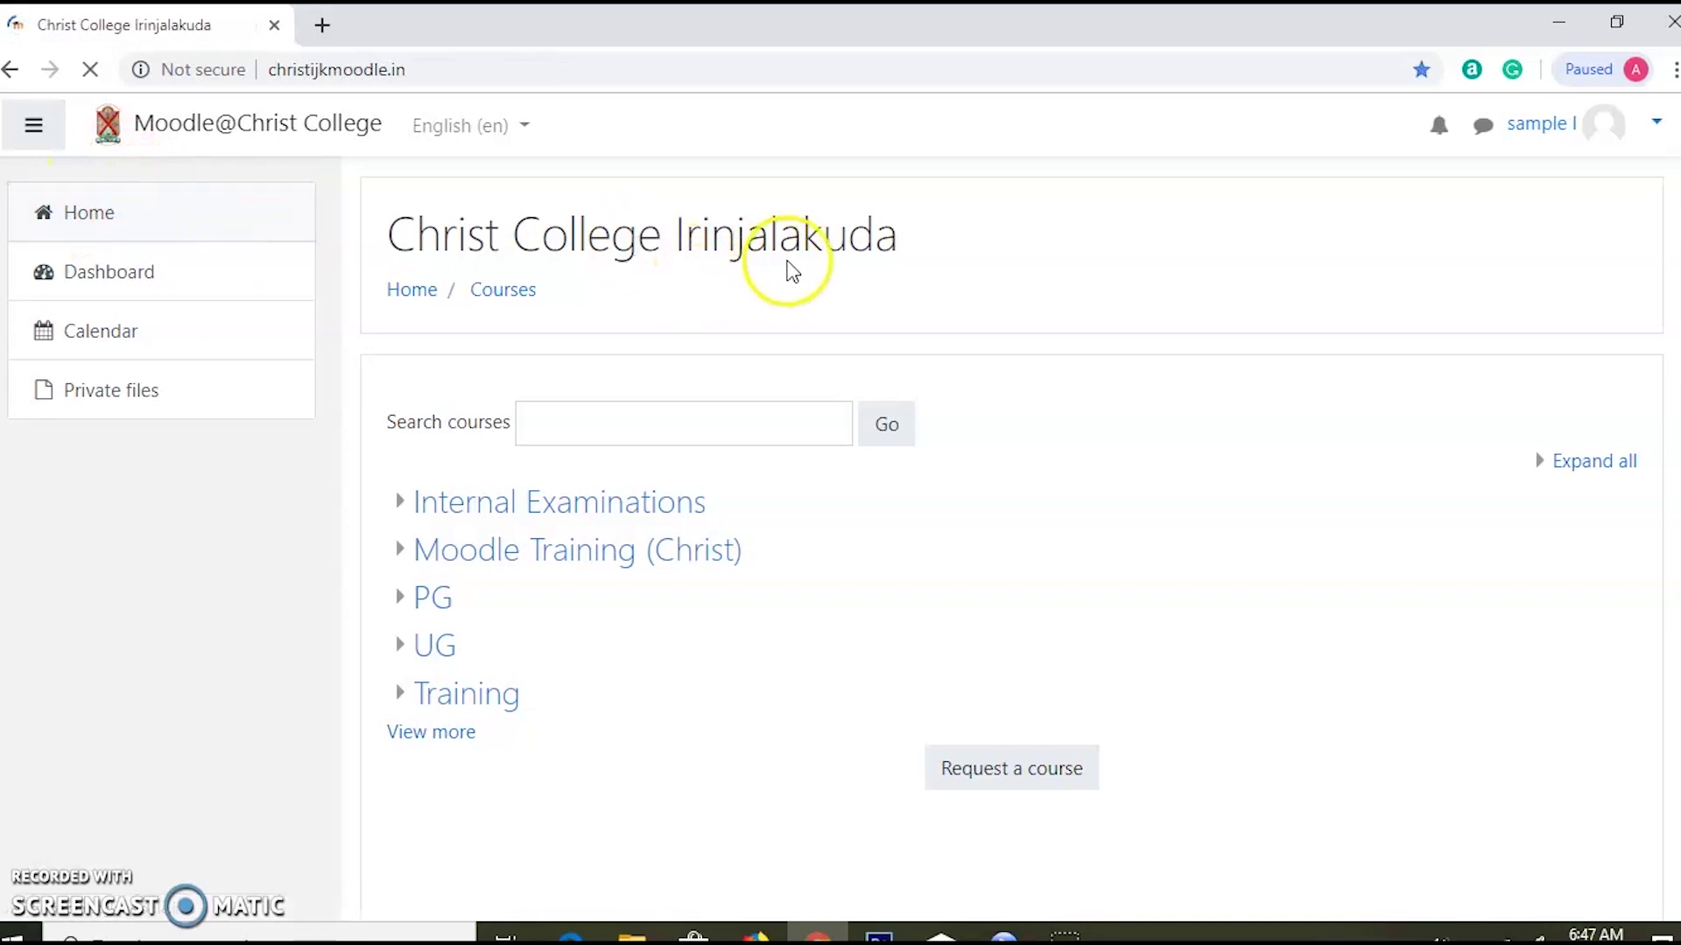
{"action": "scroll", "coordinate": [770, 437], "scroll_direction": "down", "scroll_amount": 5}
{"action": "scroll", "coordinate": [1111, 365], "scroll_direction": "up", "scroll_amount": 5}
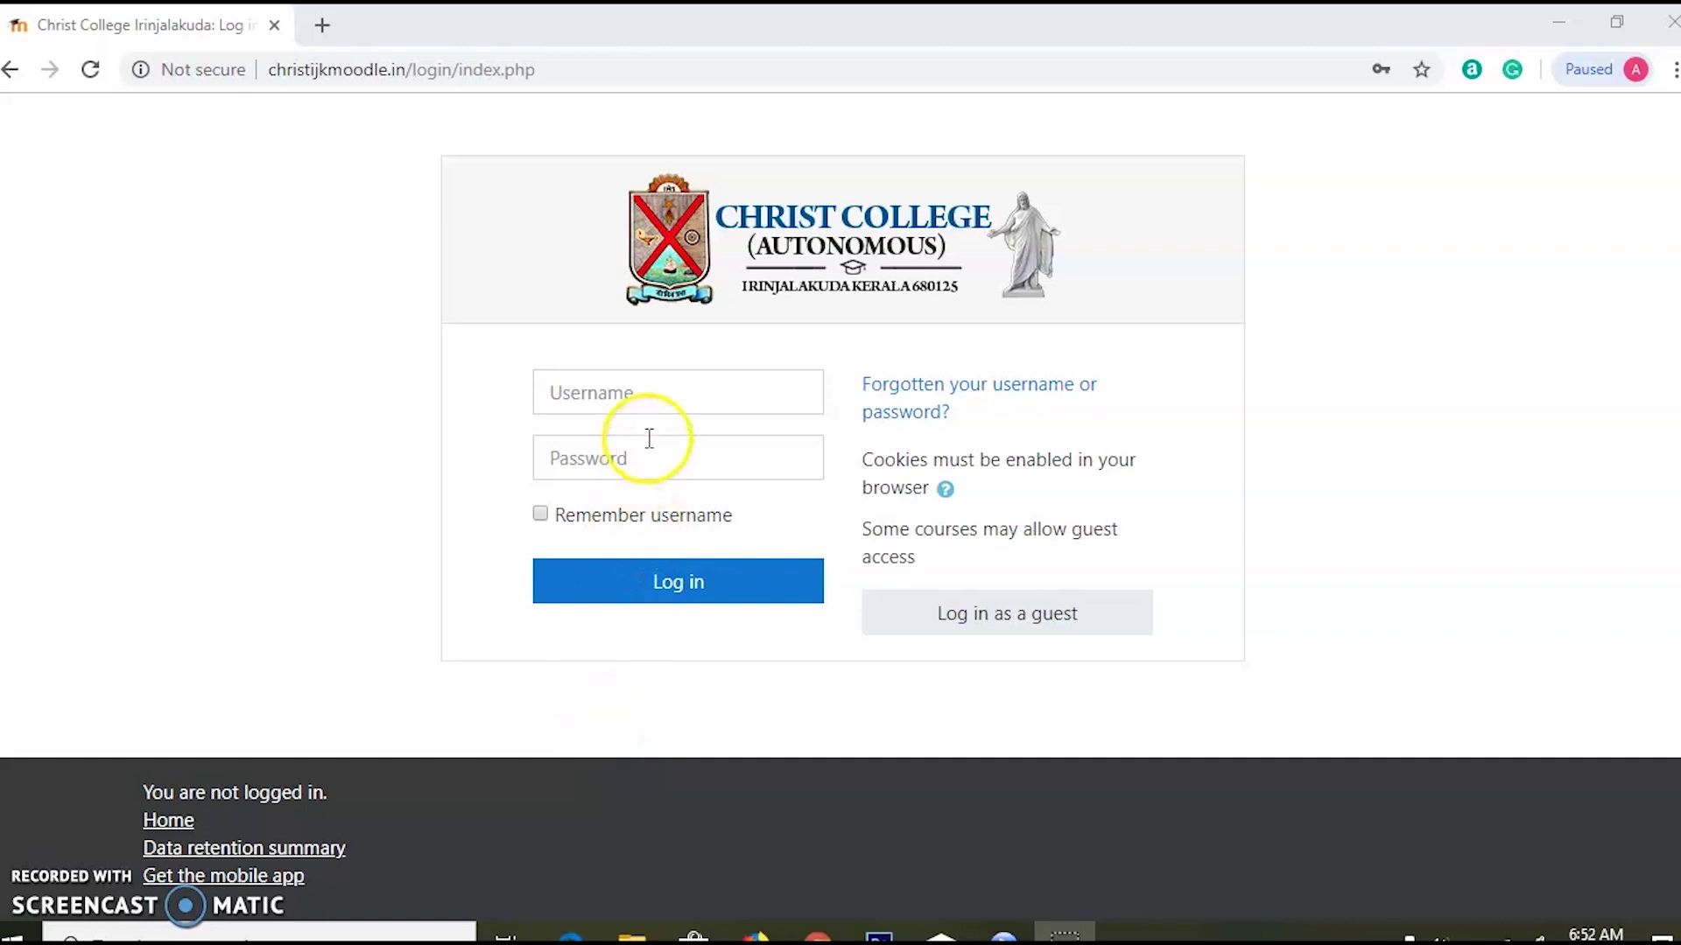
Log back into Moodle by entering the account's username and password.
{"action": "left_click", "coordinate": [632, 408]}
{"action": "type", "text": "sa"}
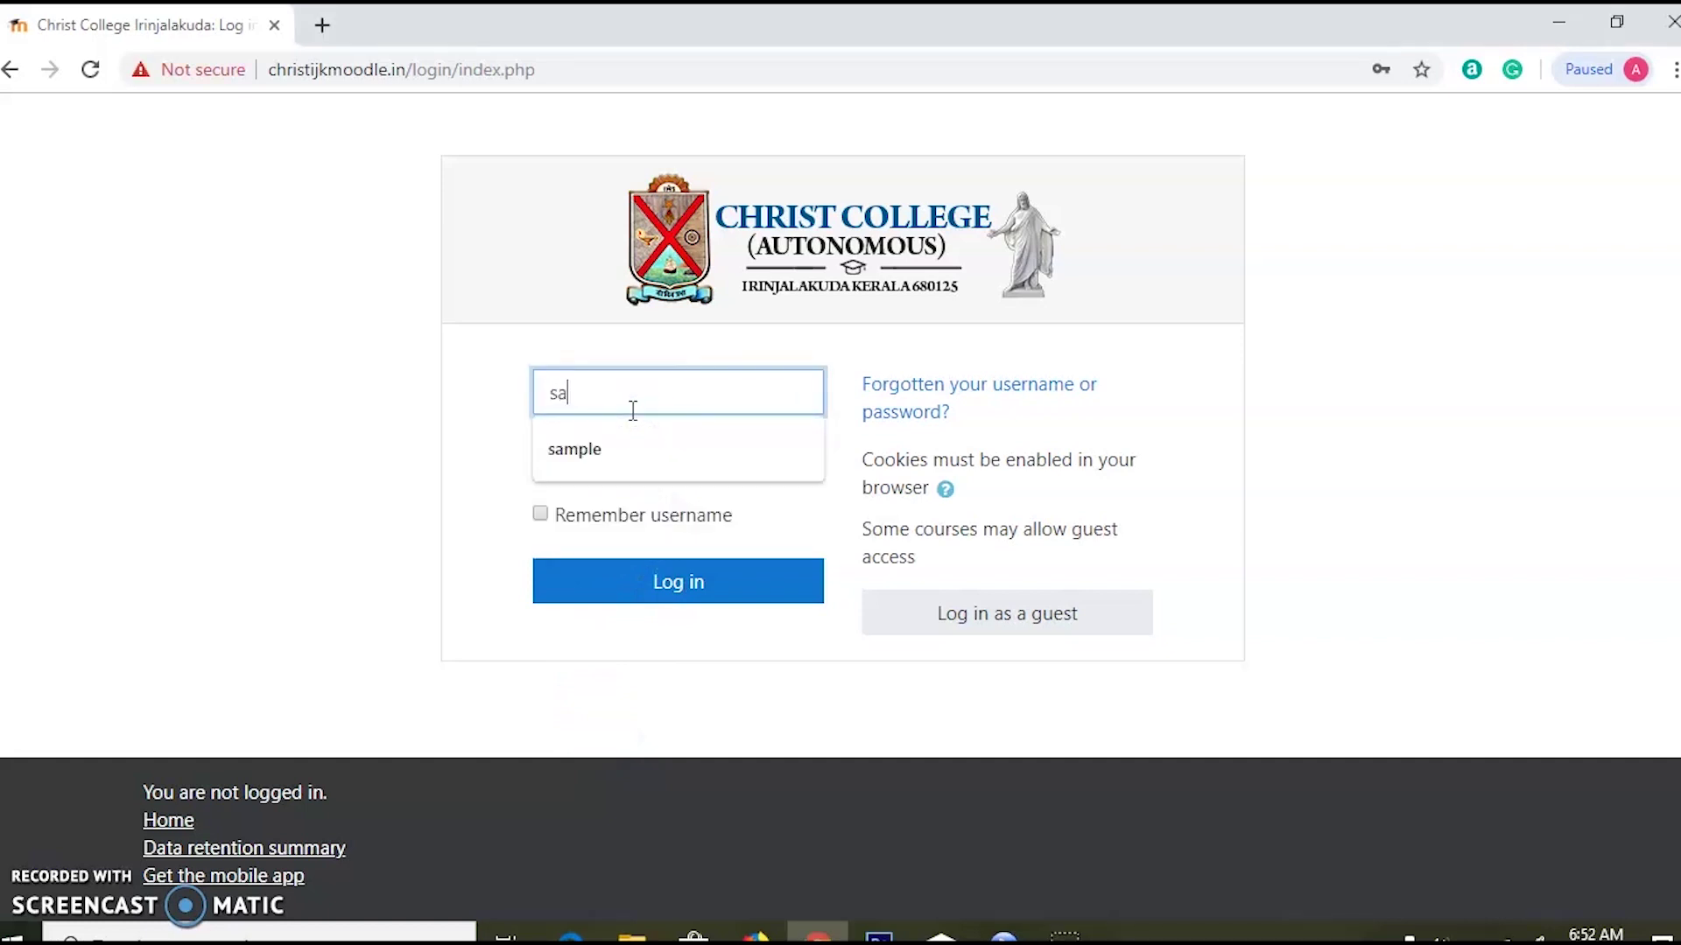
{"action": "type", "text": "mple"}
{"action": "left_click", "coordinate": [602, 452]}
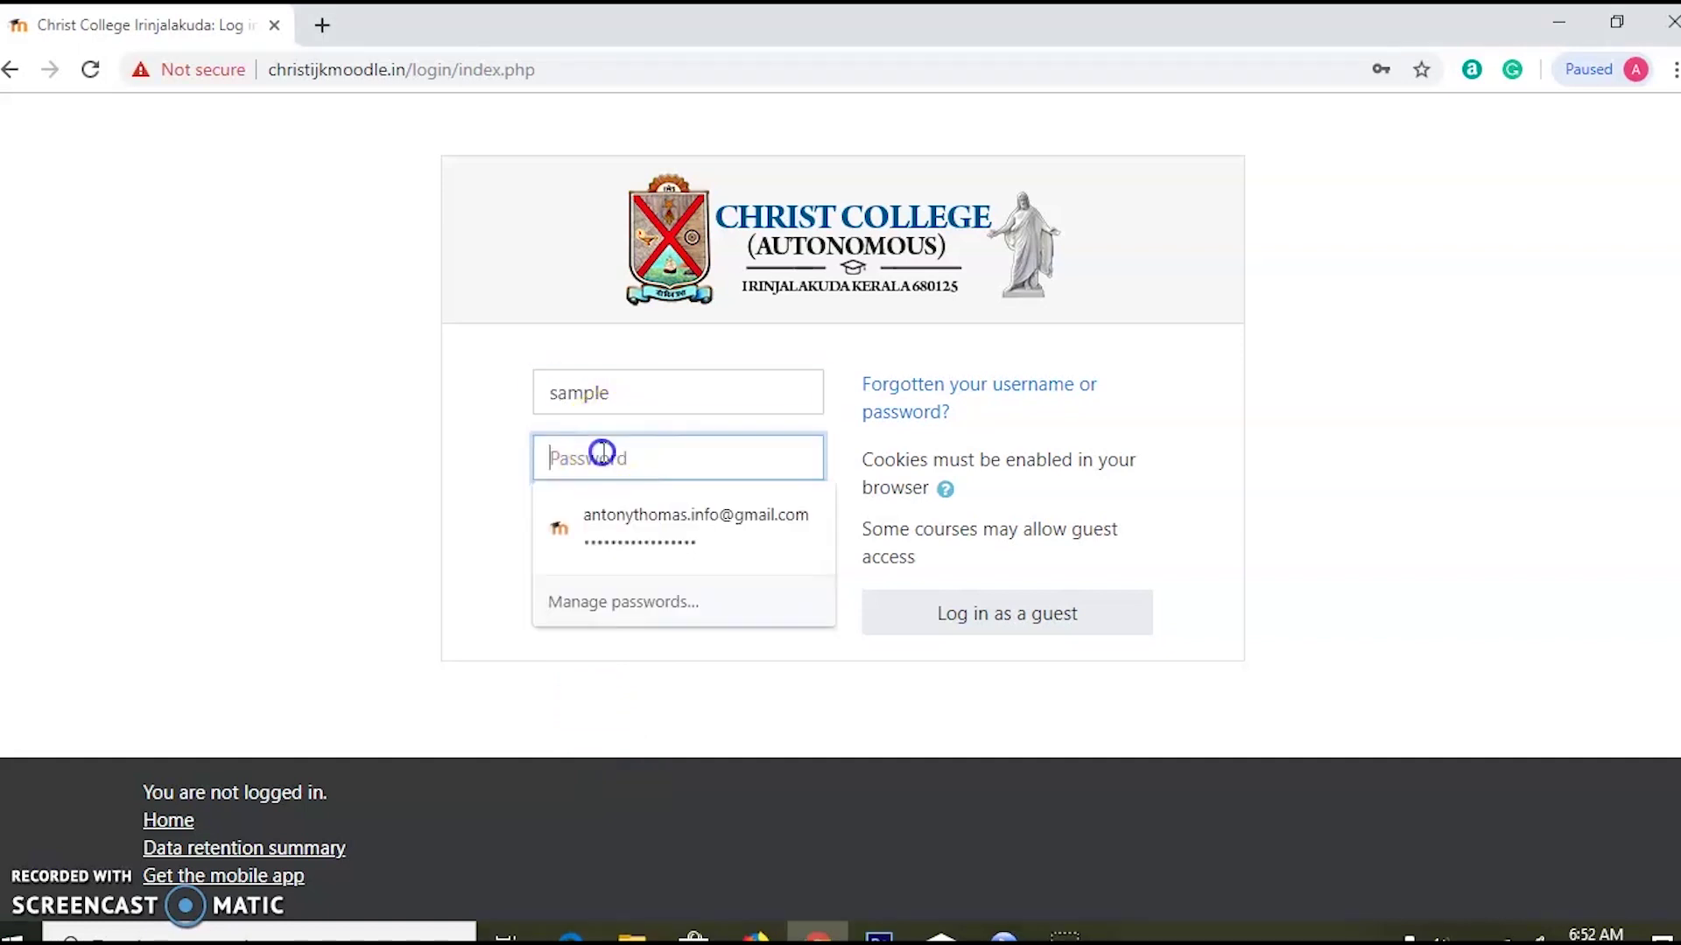
{"action": "type", "text": "sa"}
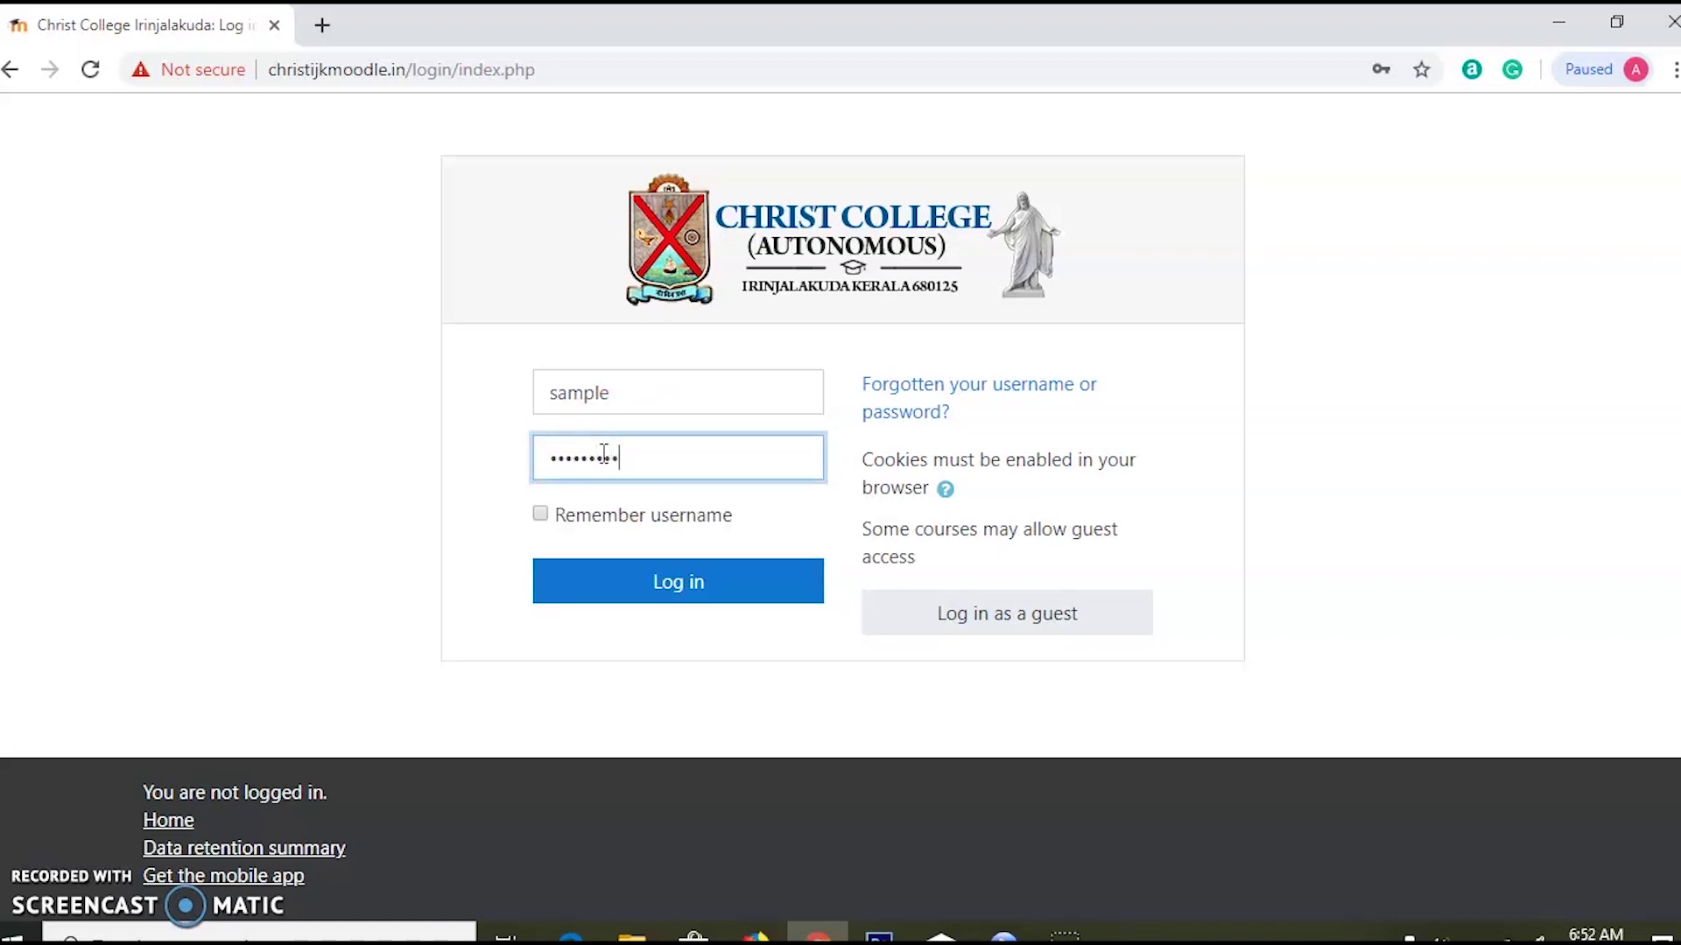
{"action": "left_click", "coordinate": [594, 479]}
{"action": "left_click", "coordinate": [625, 586]}
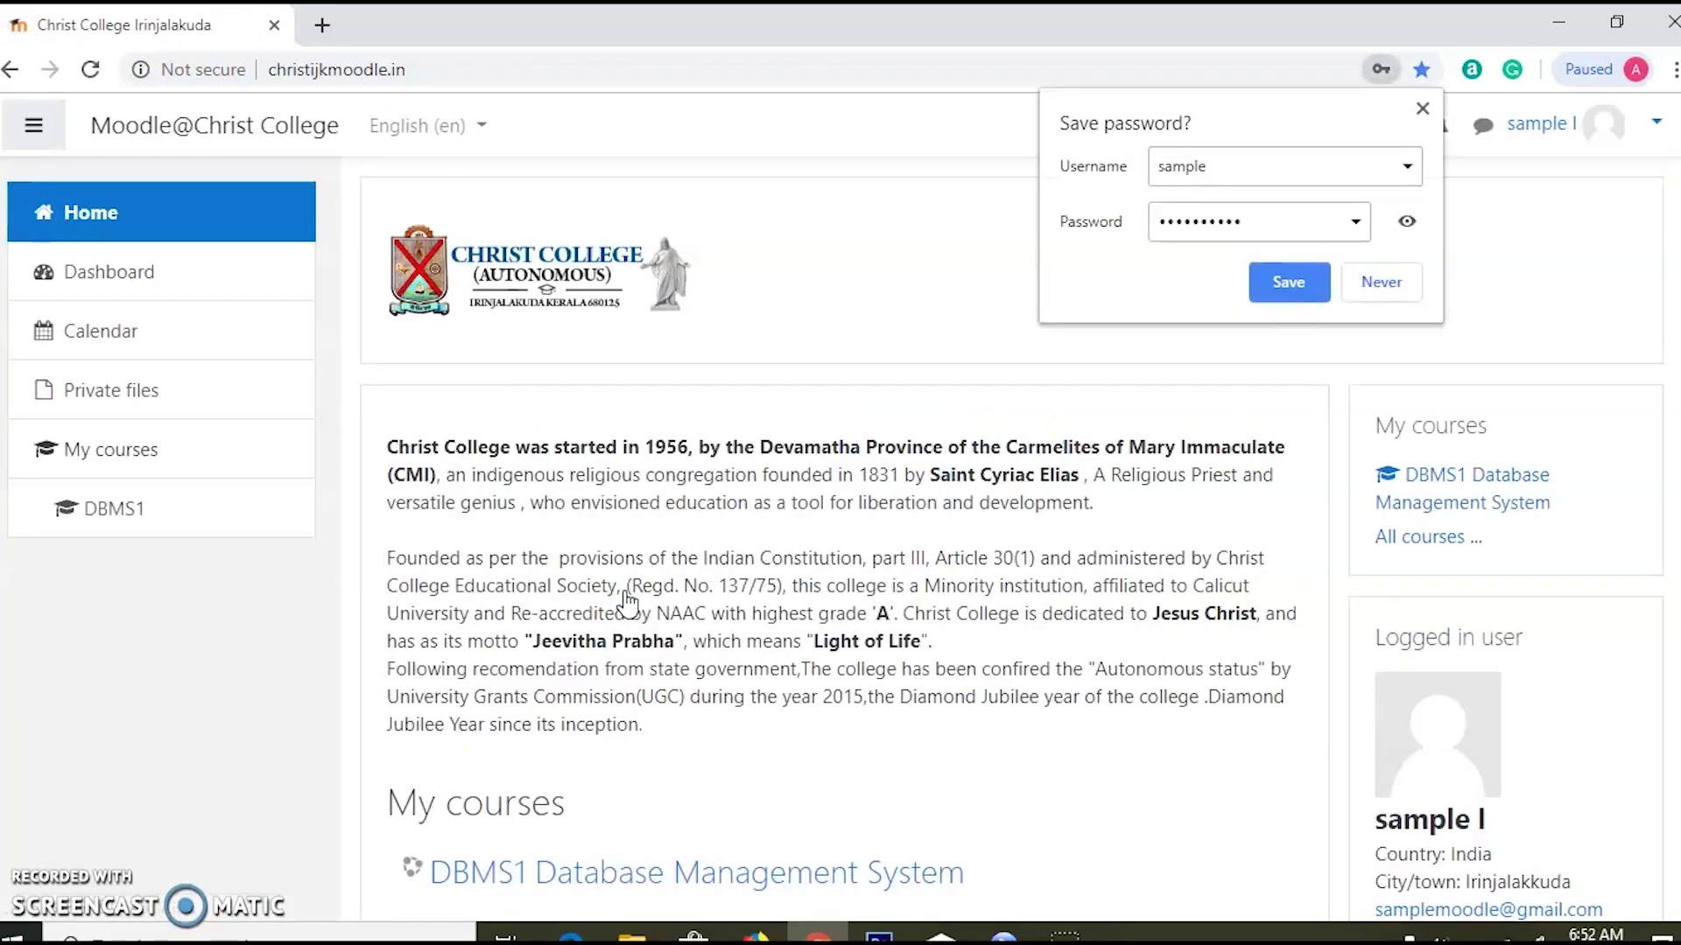
Scroll to My courses and dismiss Chrome's save-password prompt without saving.
{"action": "left_click", "coordinate": [630, 438]}
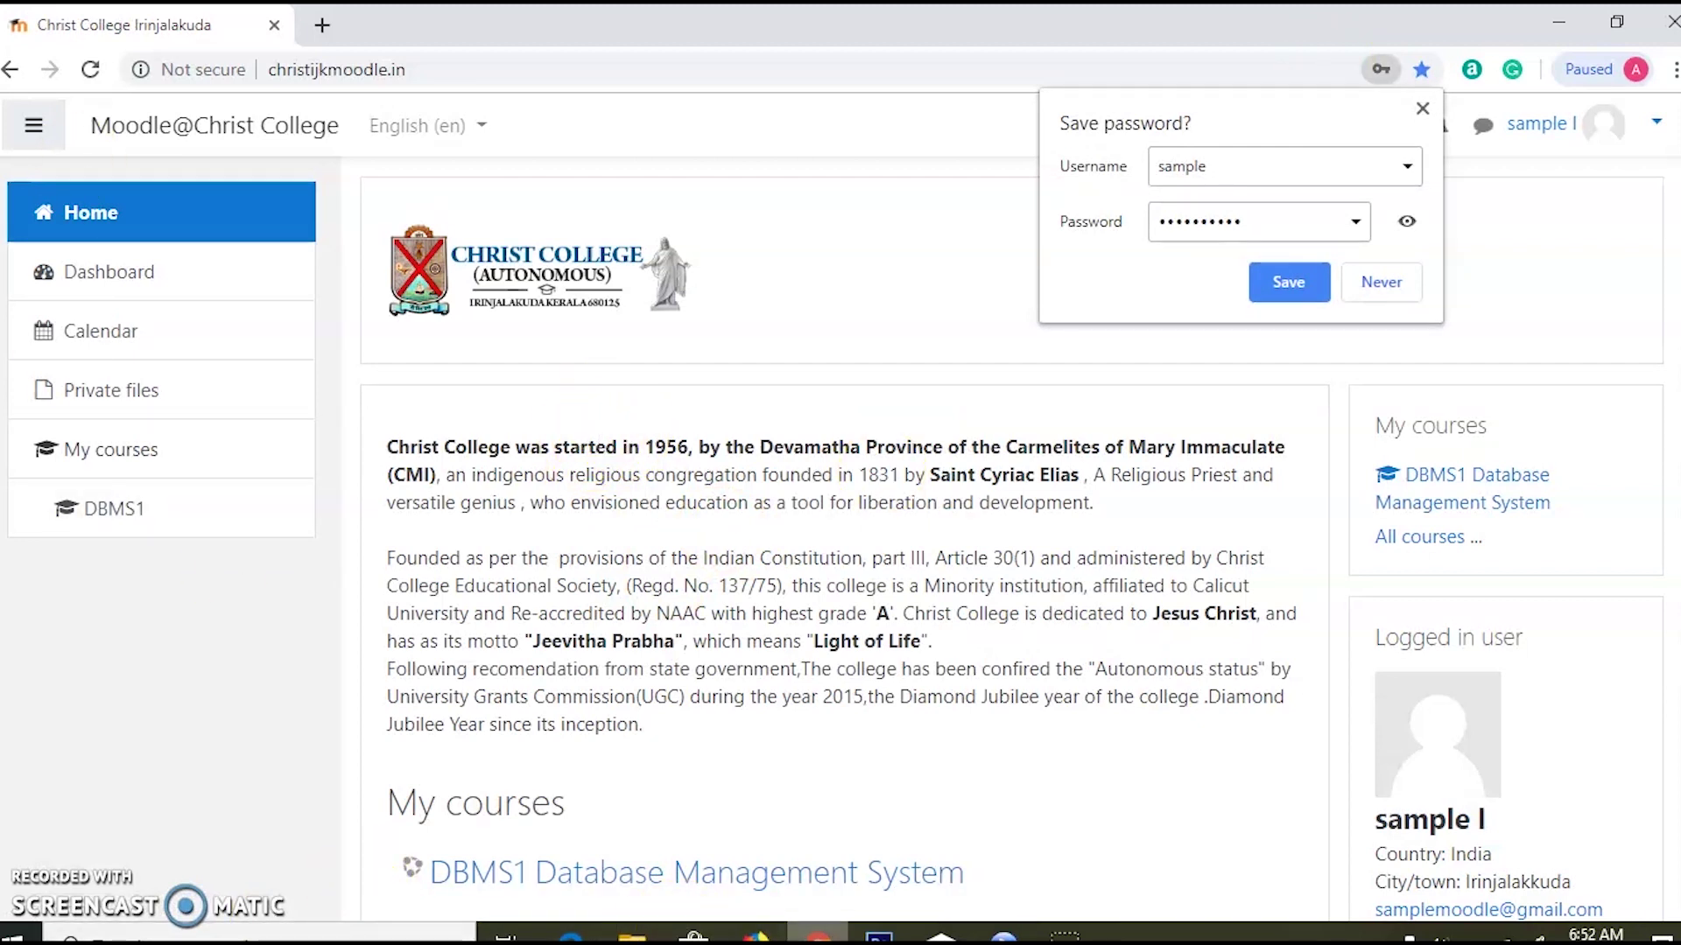
{"action": "scroll", "coordinate": [727, 569], "scroll_direction": "down", "scroll_amount": 4}
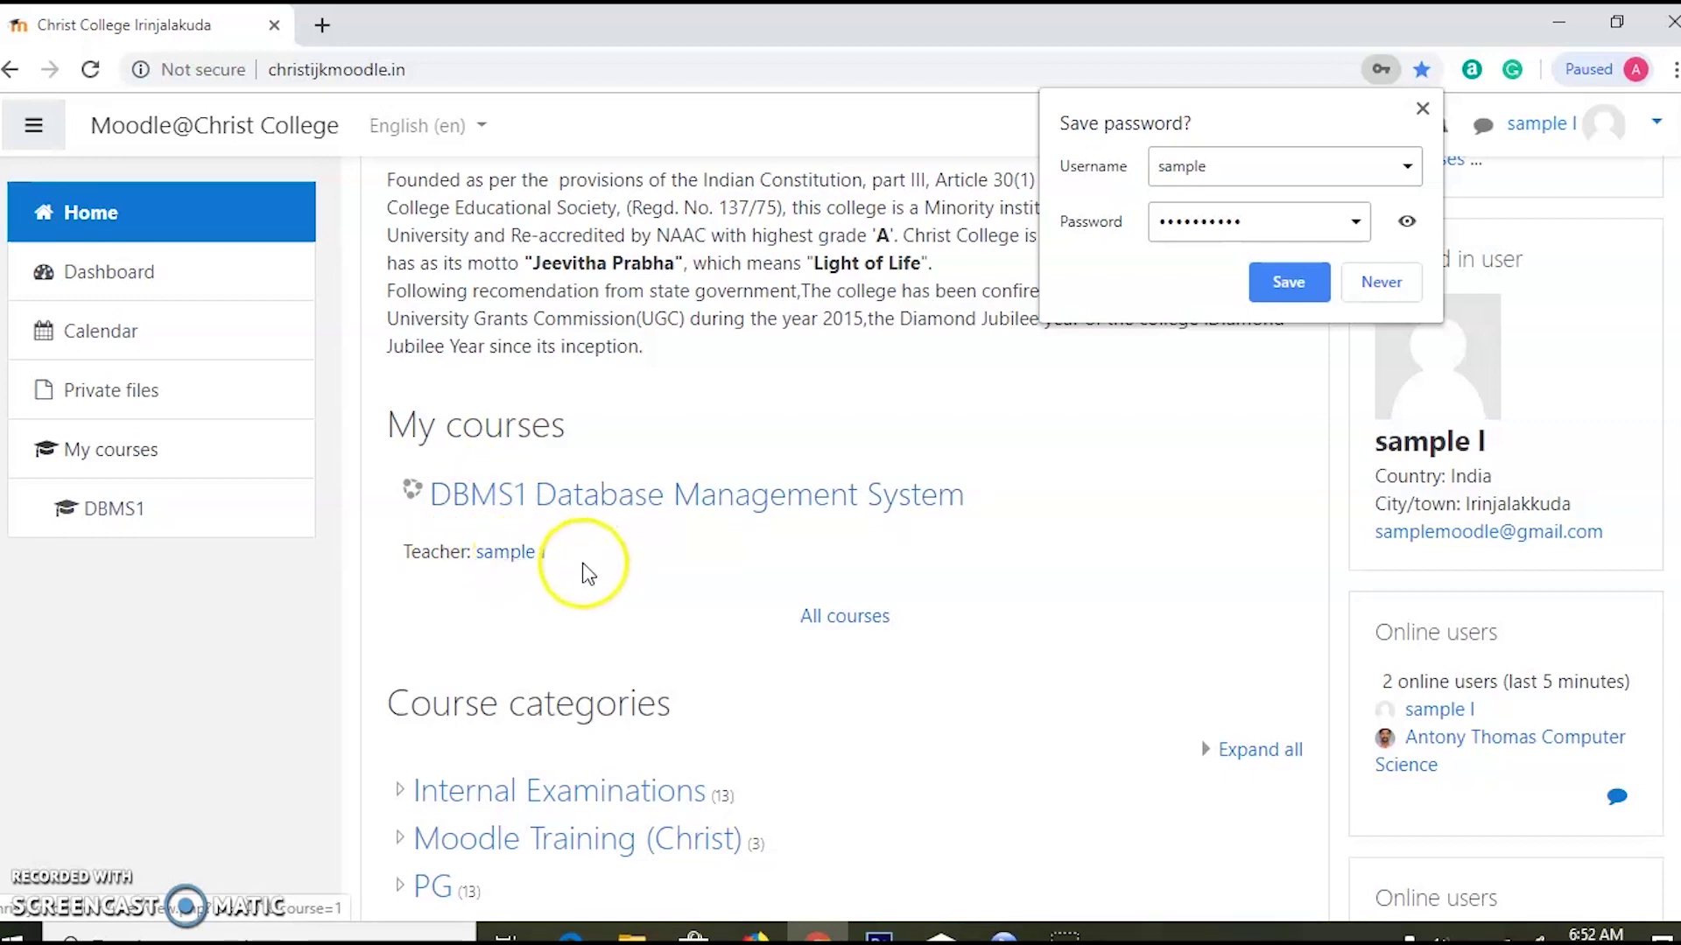
{"action": "left_click", "coordinate": [1422, 107]}
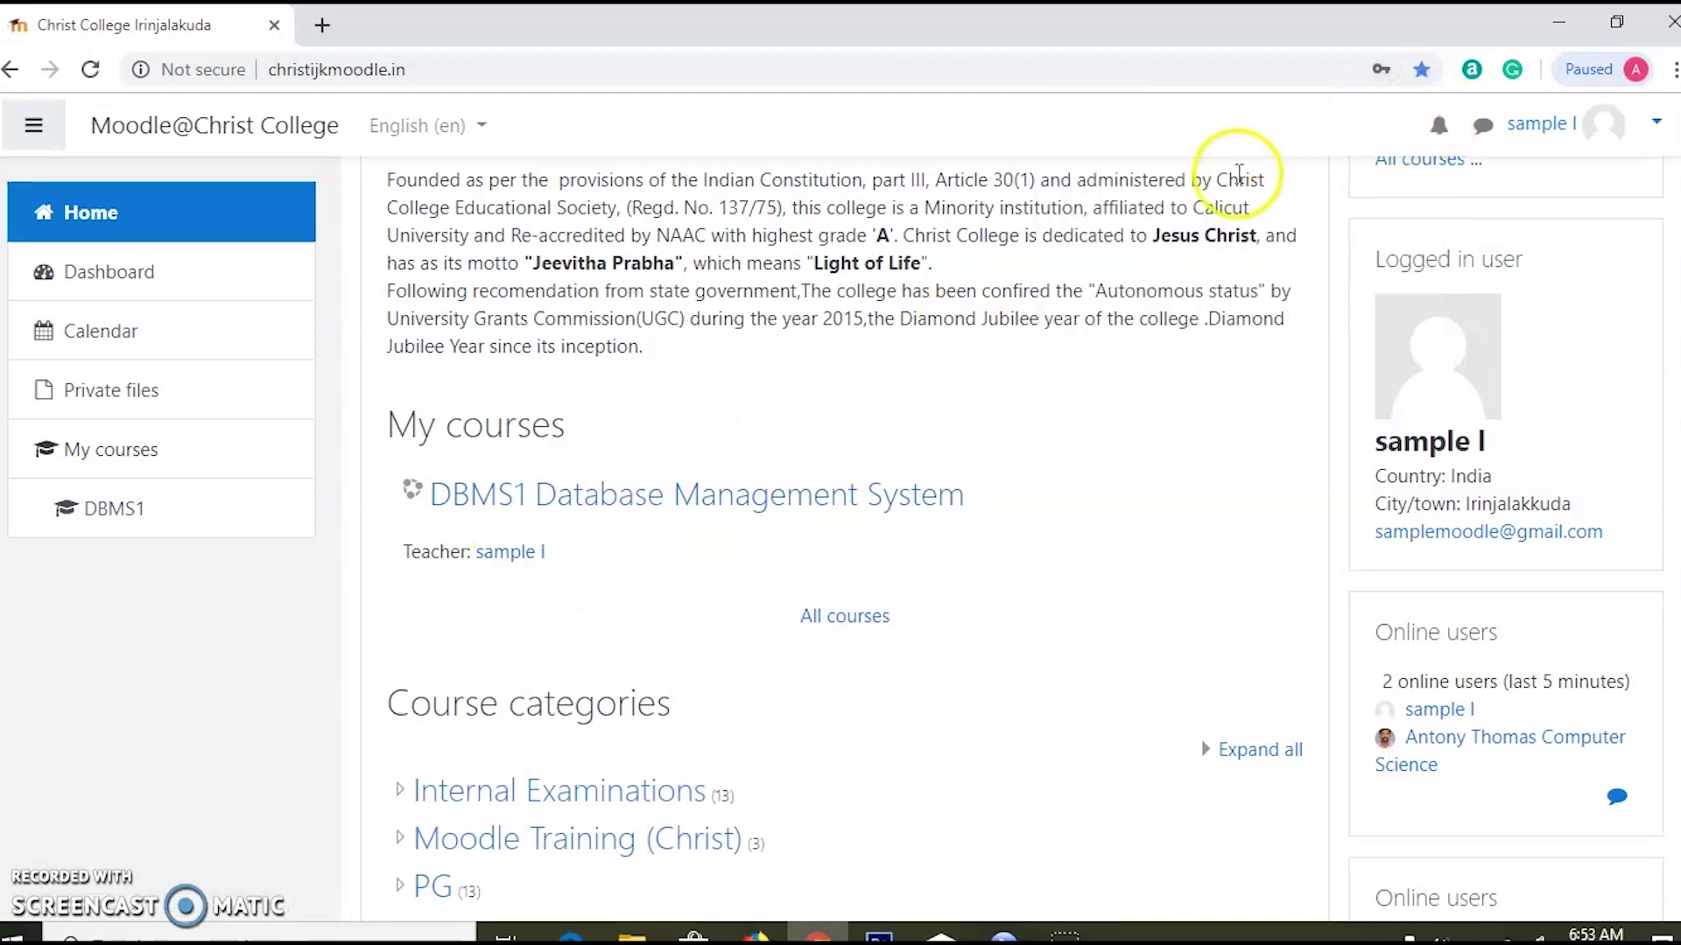
Open the DBMS1 Database Management System course, end the welcome tour, and highlight its title.
{"action": "left_click", "coordinate": [663, 497]}
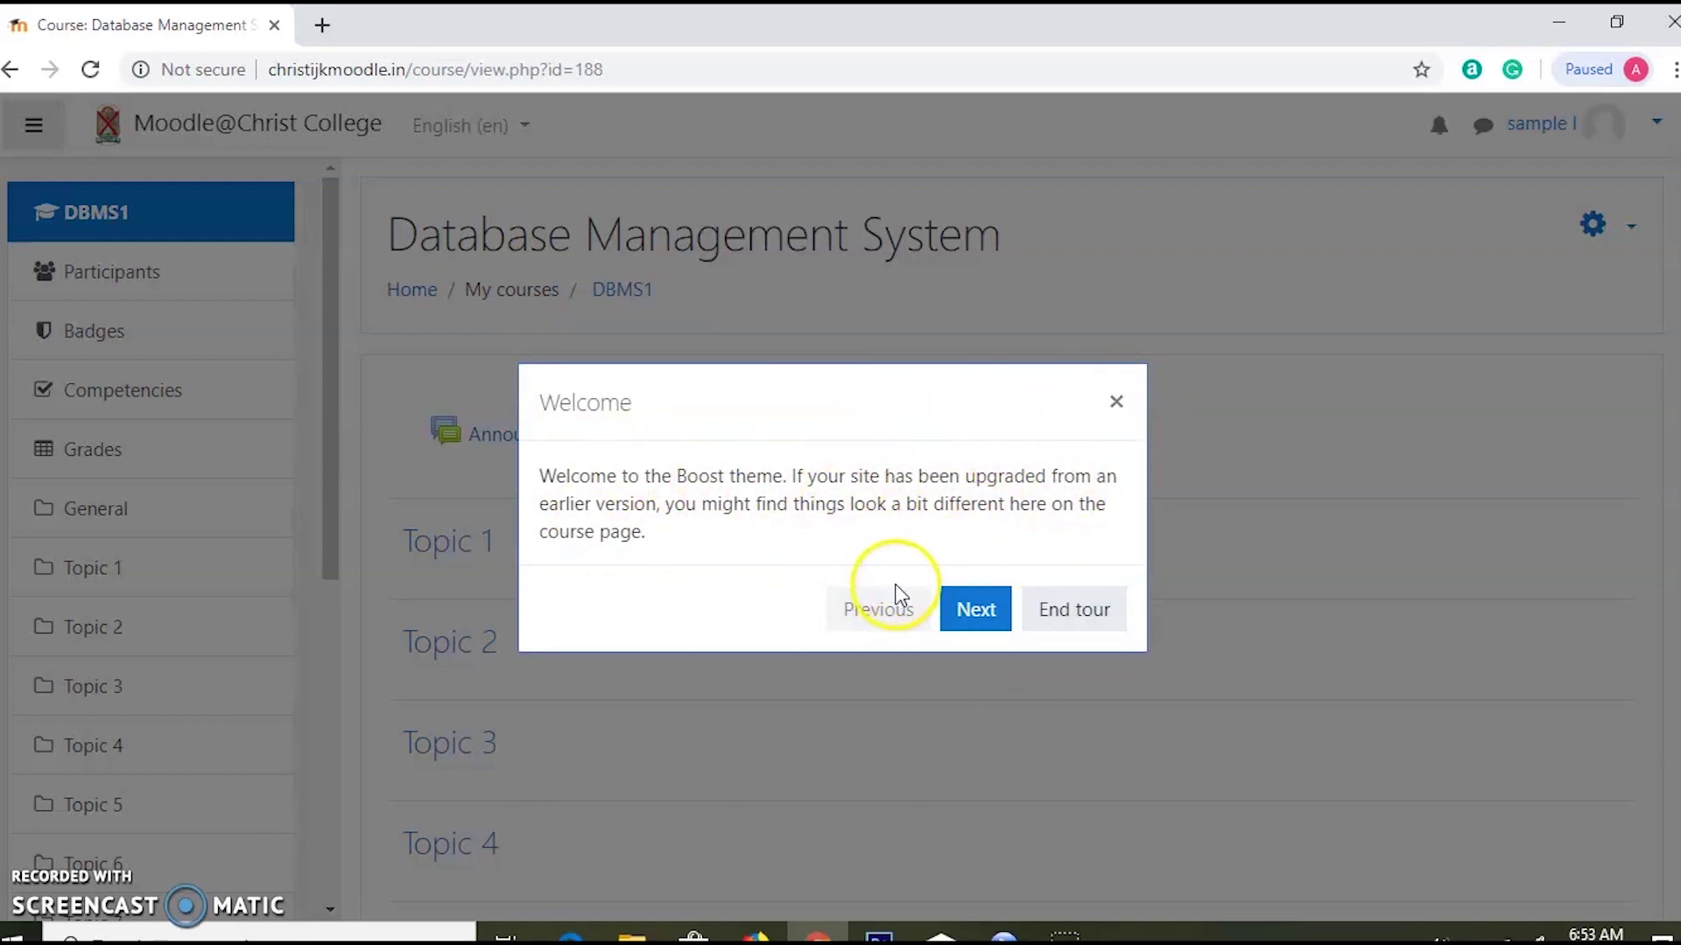
{"action": "left_click", "coordinate": [1065, 613]}
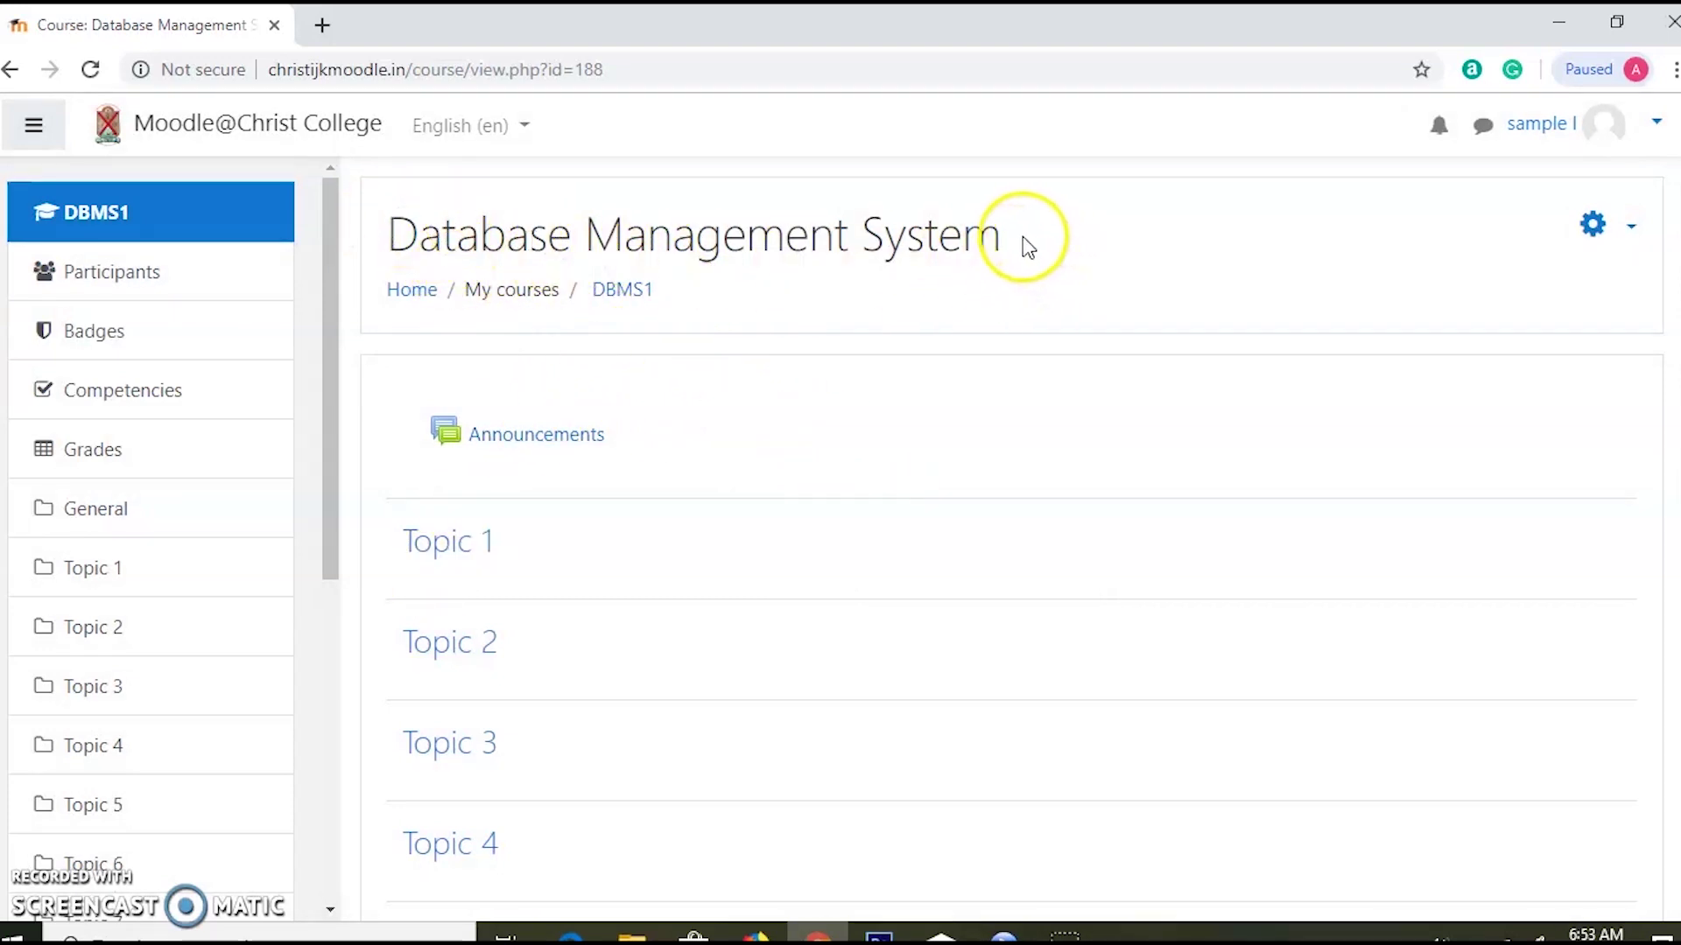
{"action": "left_click_drag", "start_coordinate": [386, 233], "coordinate": [908, 289]}
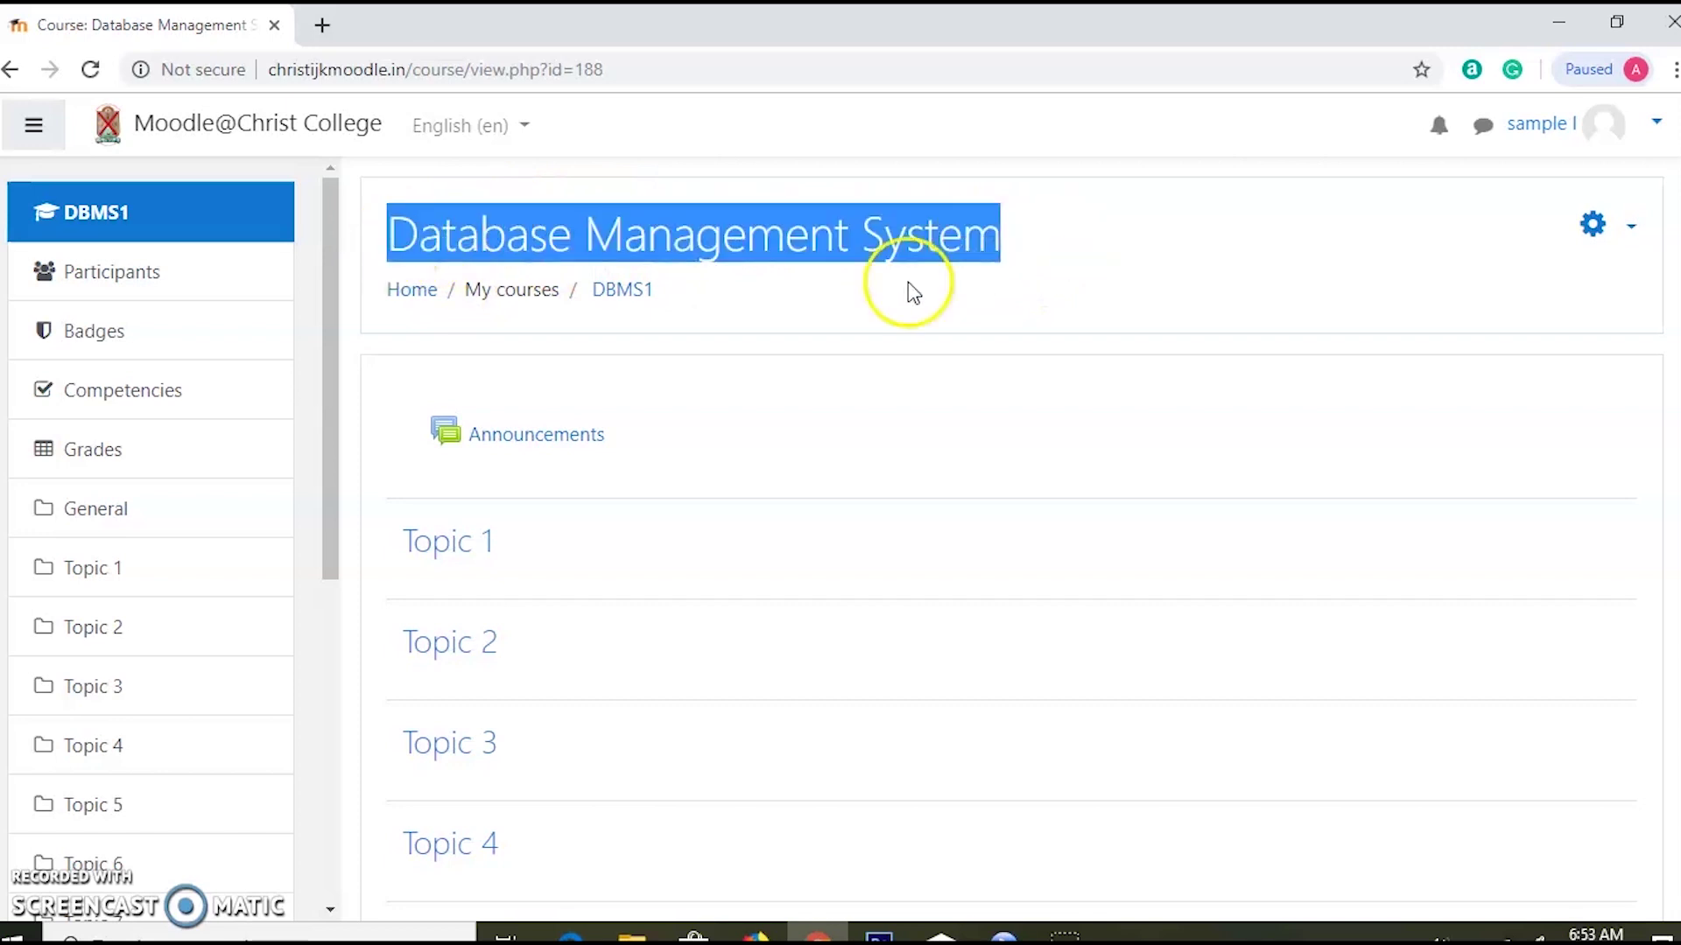
{"action": "left_click", "coordinate": [781, 317]}
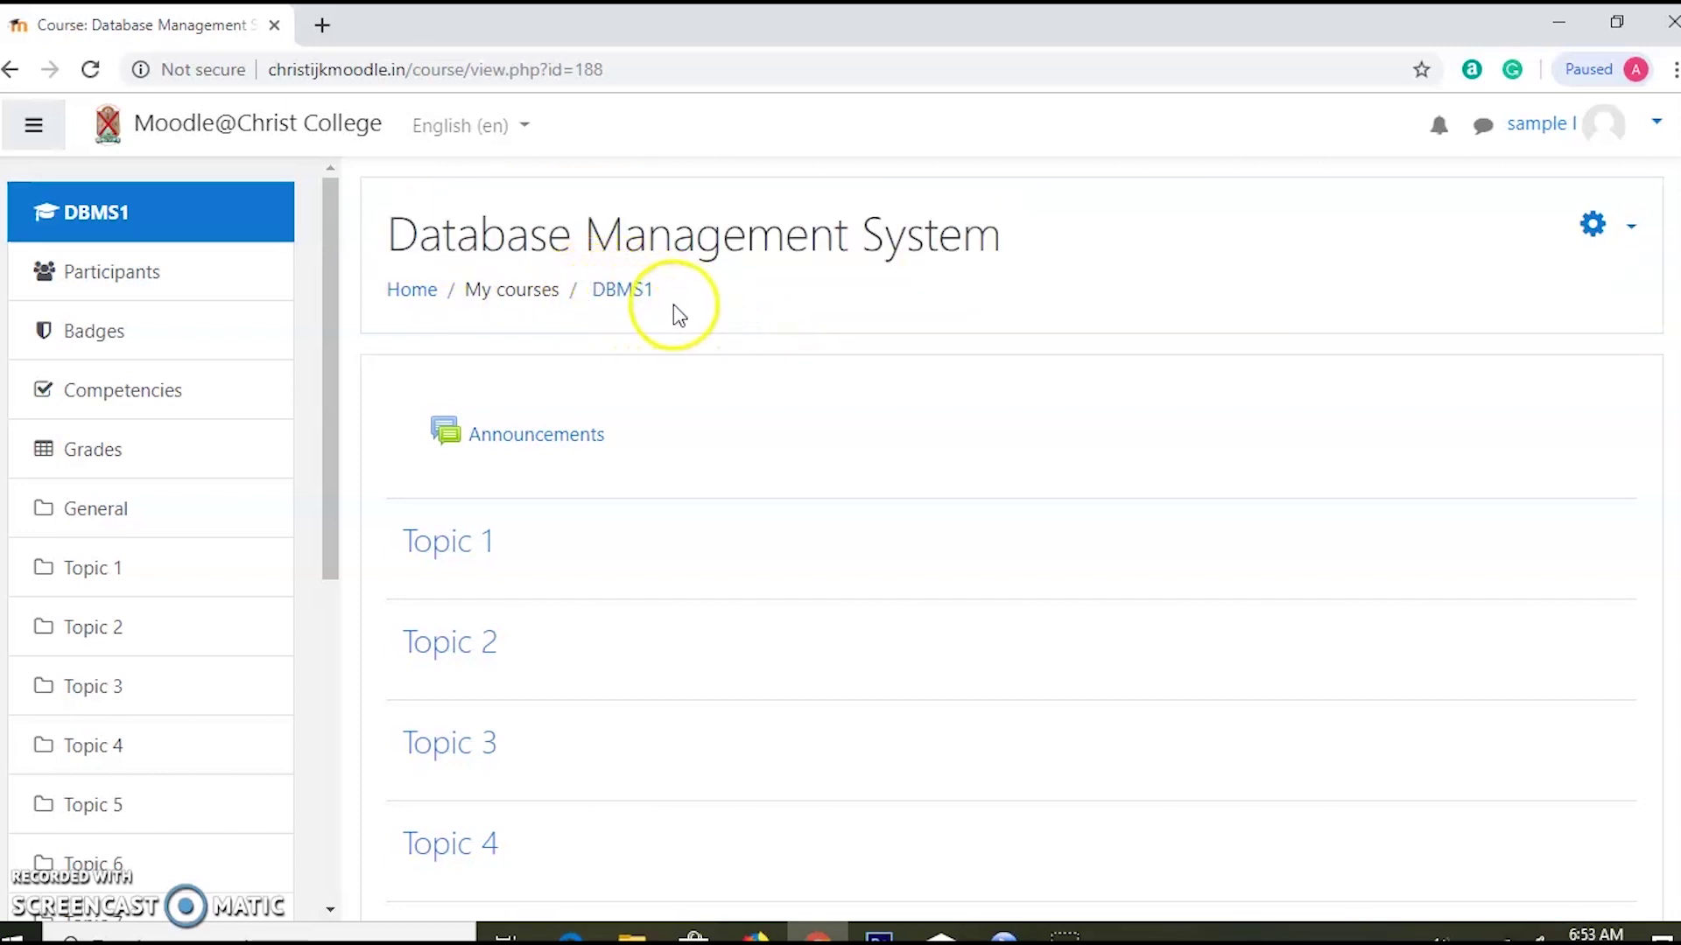
Highlight the DBMS1 short name and scroll through the empty Topic sections.
{"action": "left_click_drag", "start_coordinate": [629, 295], "coordinate": [584, 297]}
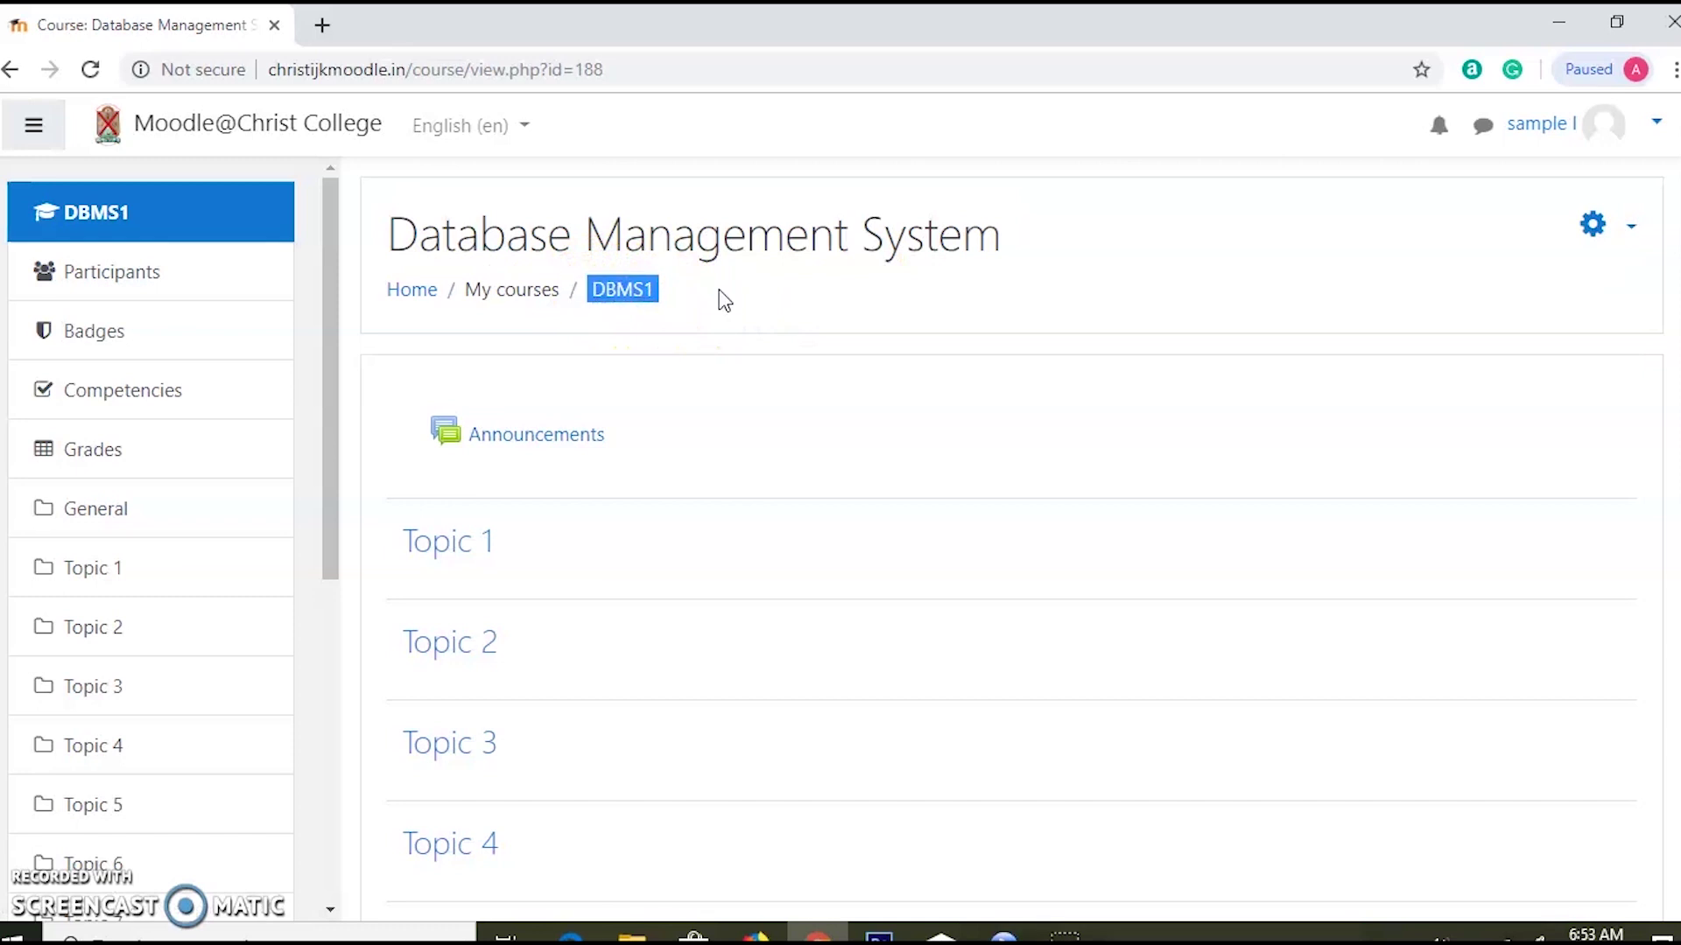
{"action": "left_click", "coordinate": [836, 306]}
{"action": "scroll", "coordinate": [833, 532], "scroll_direction": "down", "scroll_amount": 4}
{"action": "scroll", "coordinate": [811, 569], "scroll_direction": "up", "scroll_amount": 4}
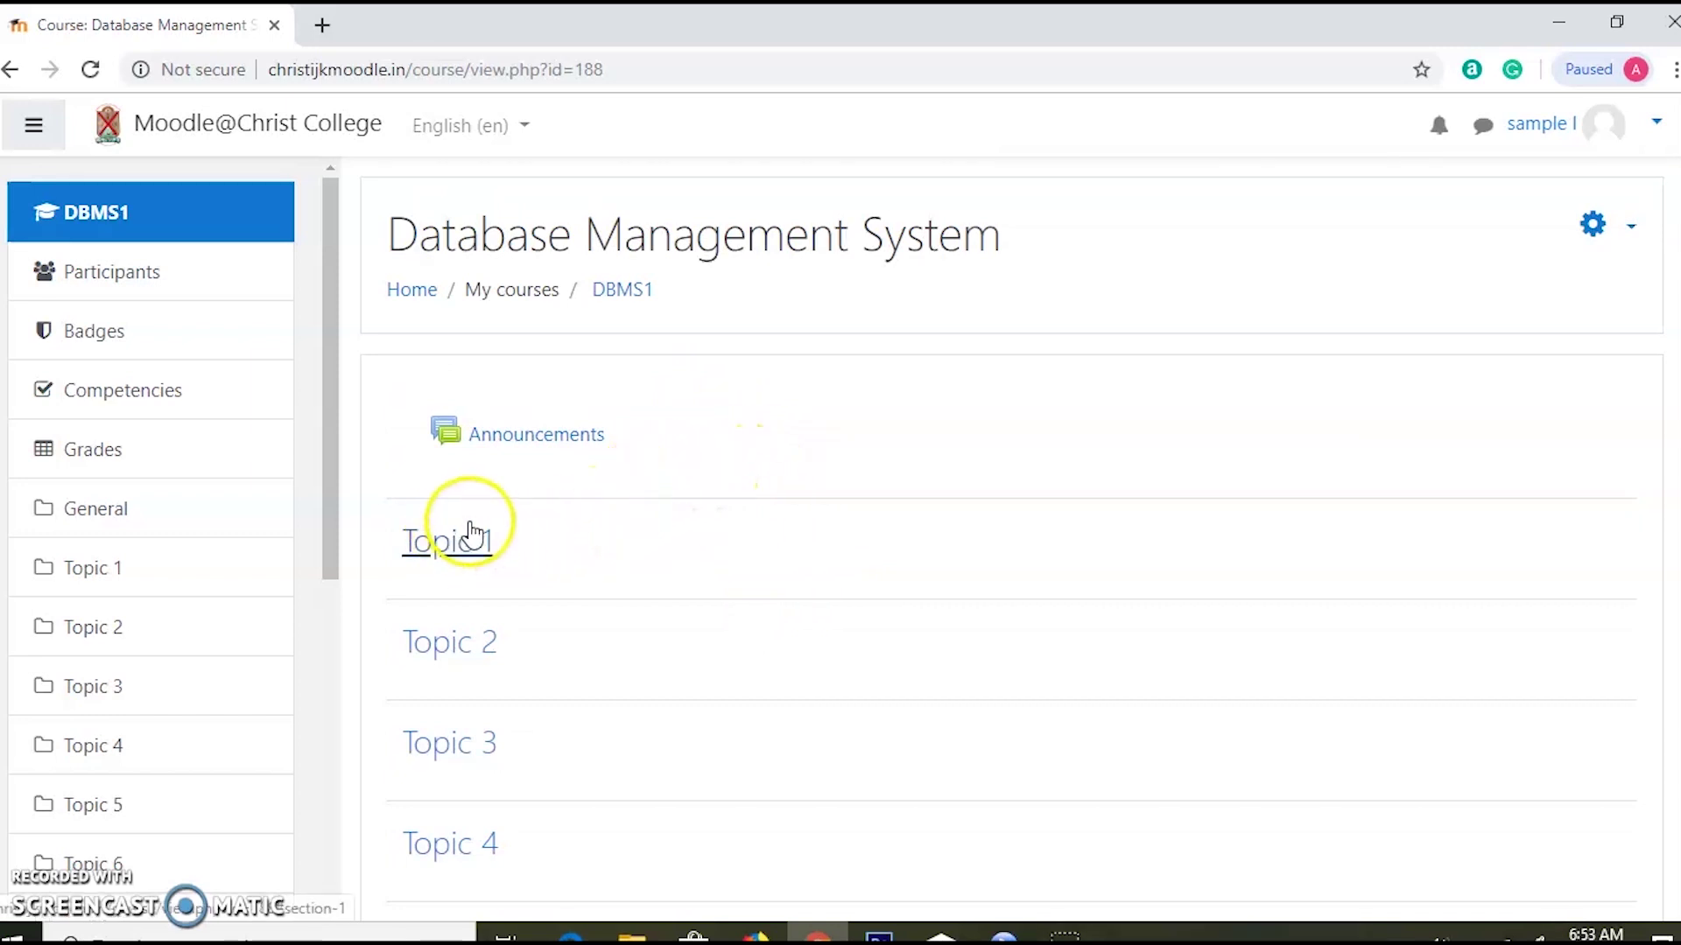
{"action": "scroll", "coordinate": [508, 727], "scroll_direction": "down", "scroll_amount": 4}
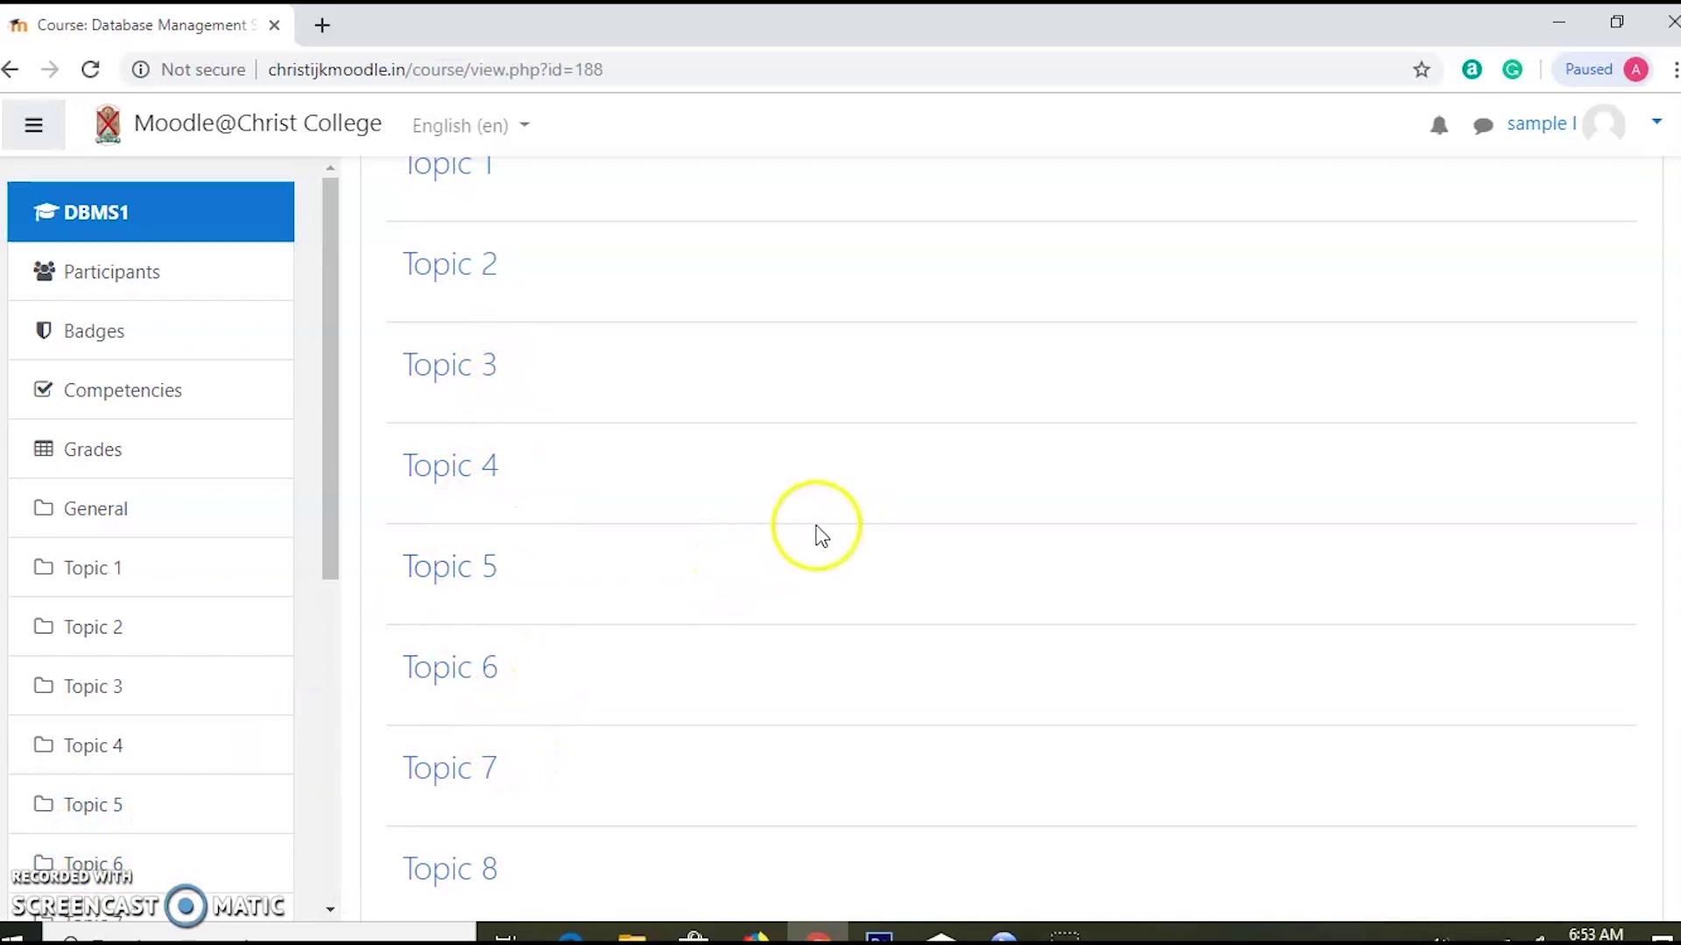
{"action": "scroll", "coordinate": [1049, 327], "scroll_direction": "up", "scroll_amount": 4}
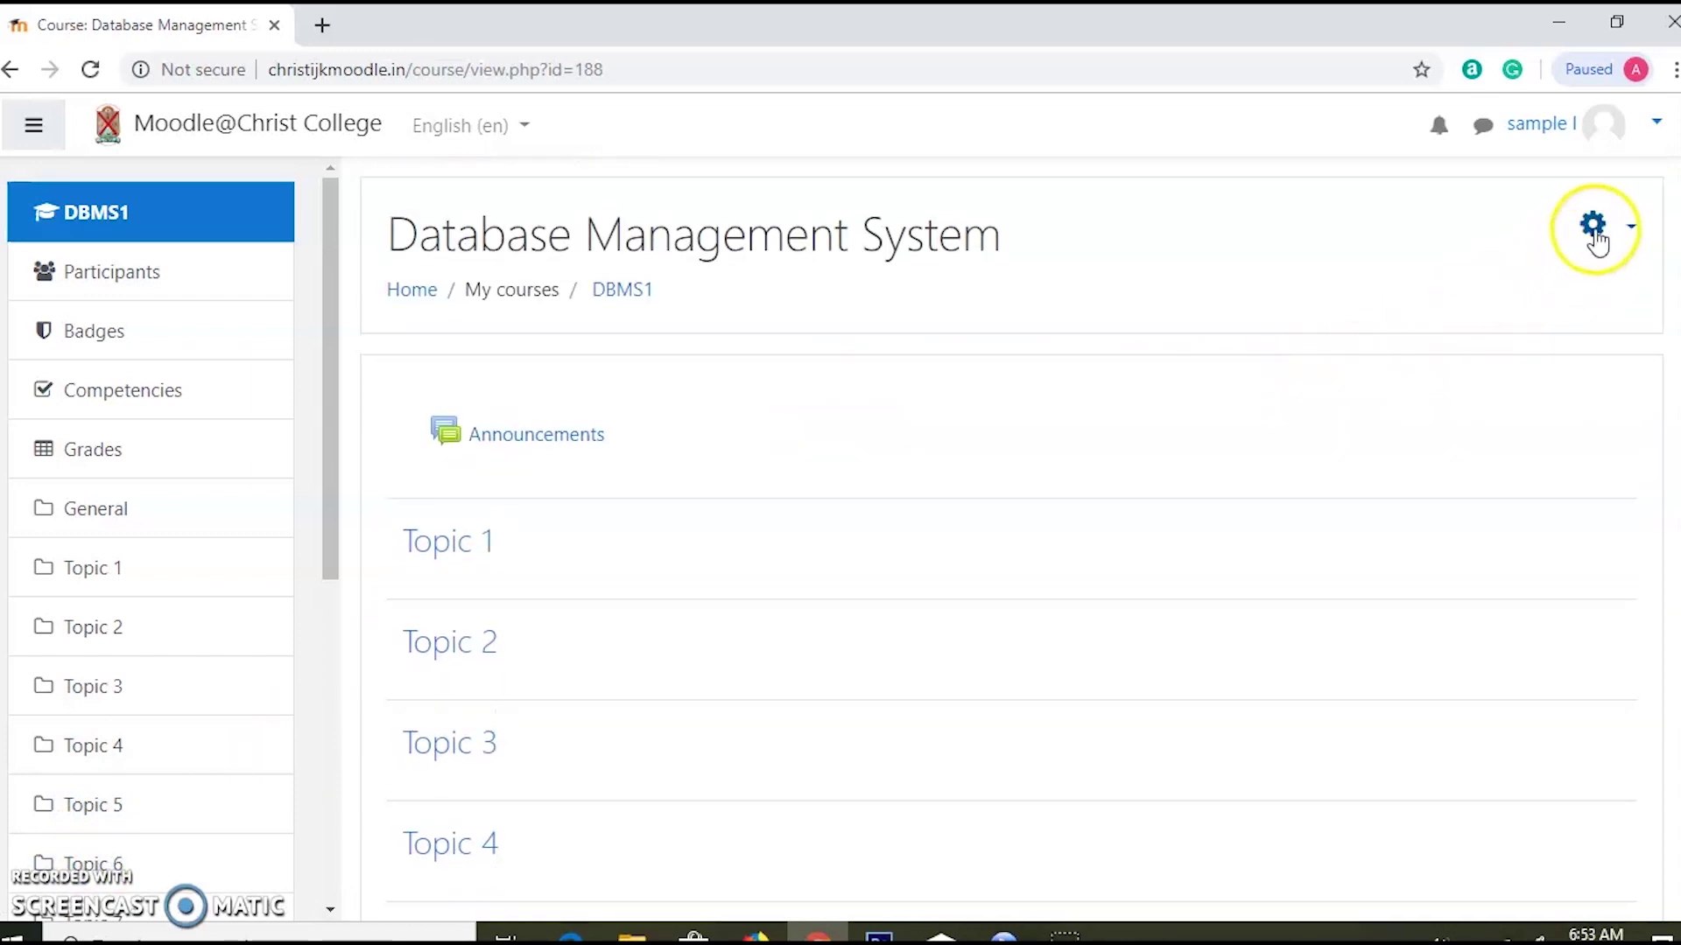
{"action": "left_click", "coordinate": [1645, 225]}
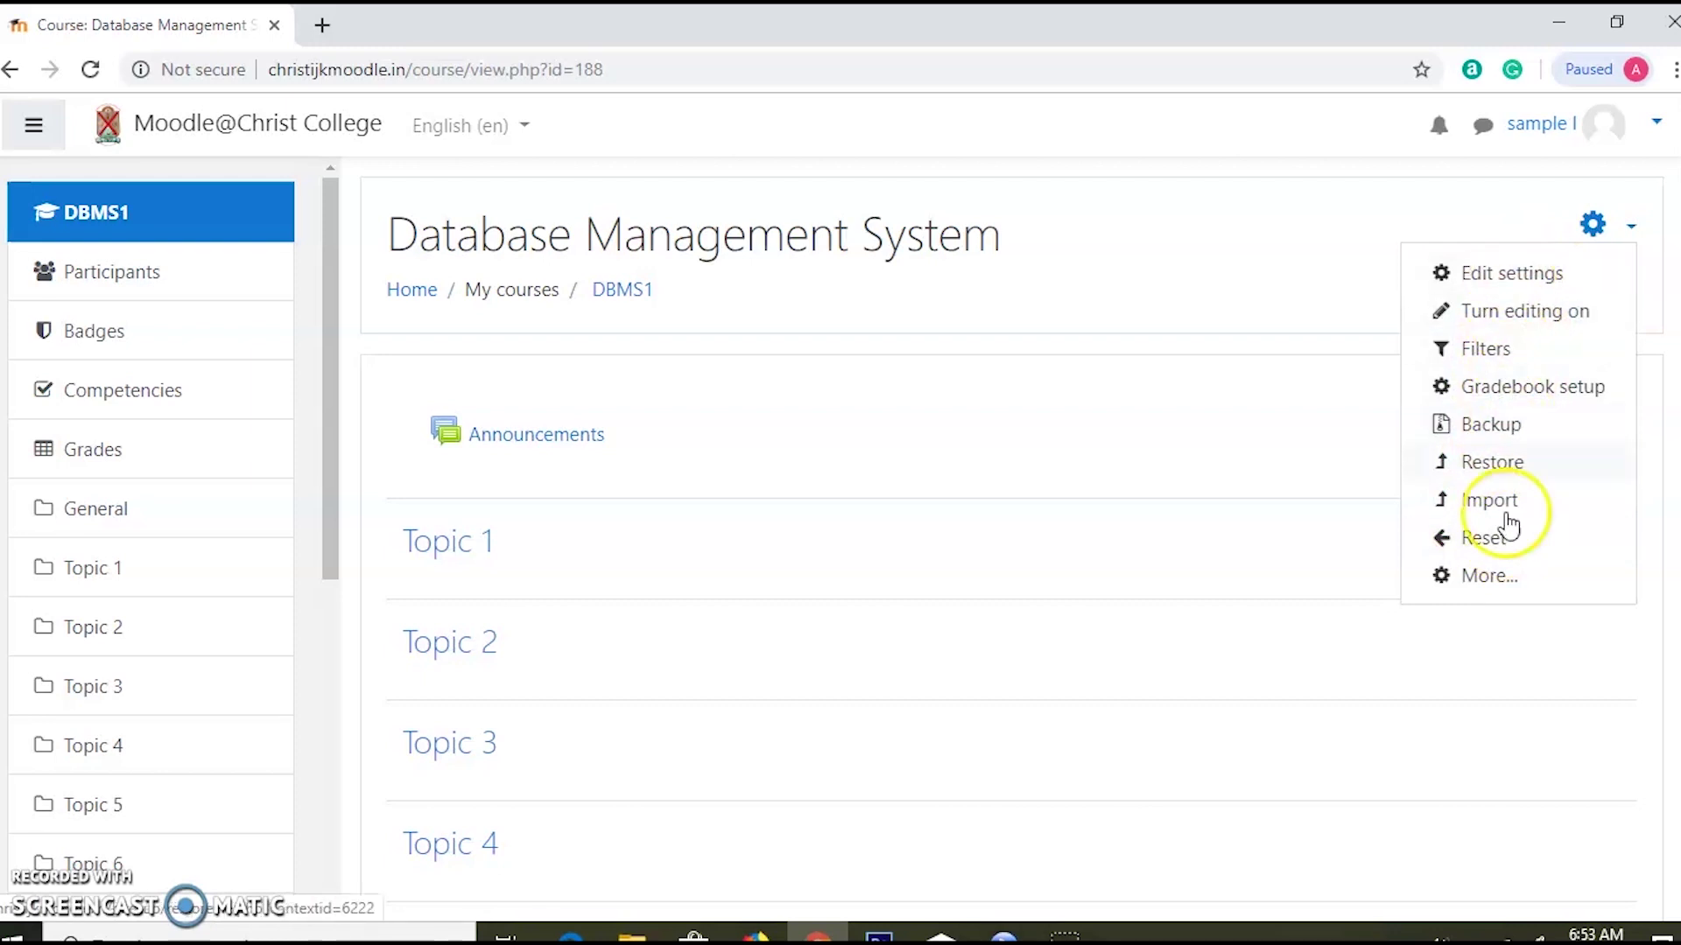
{"action": "left_click", "coordinate": [700, 419]}
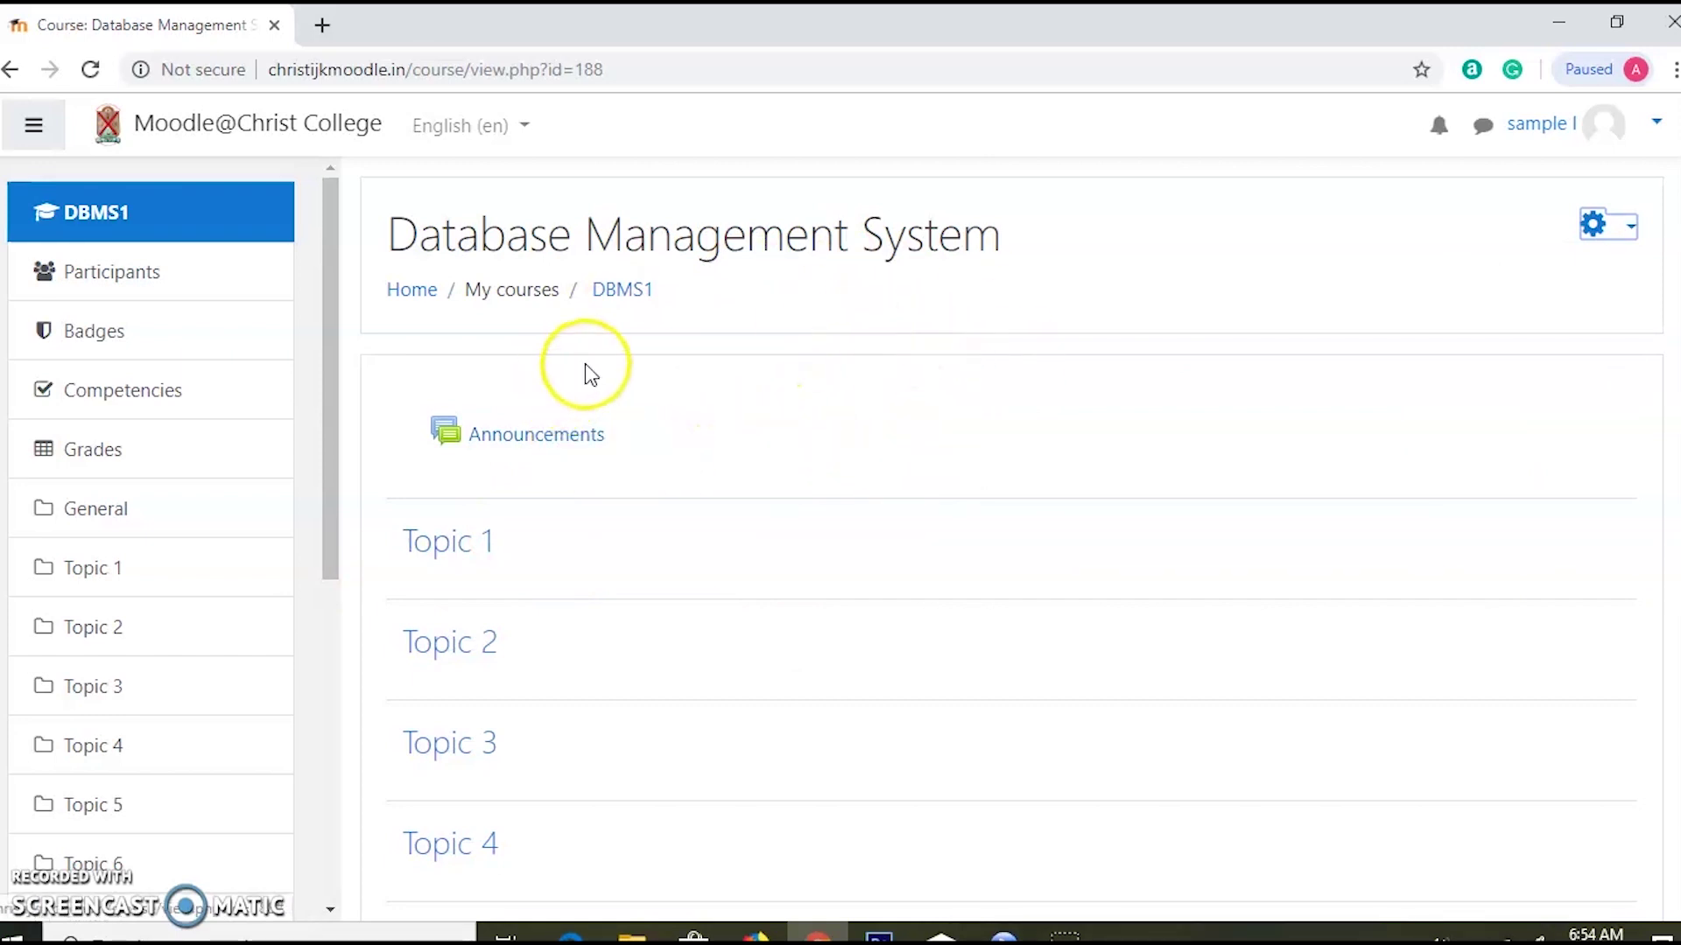
{"action": "scroll", "coordinate": [720, 532], "scroll_direction": "down", "scroll_amount": 1}
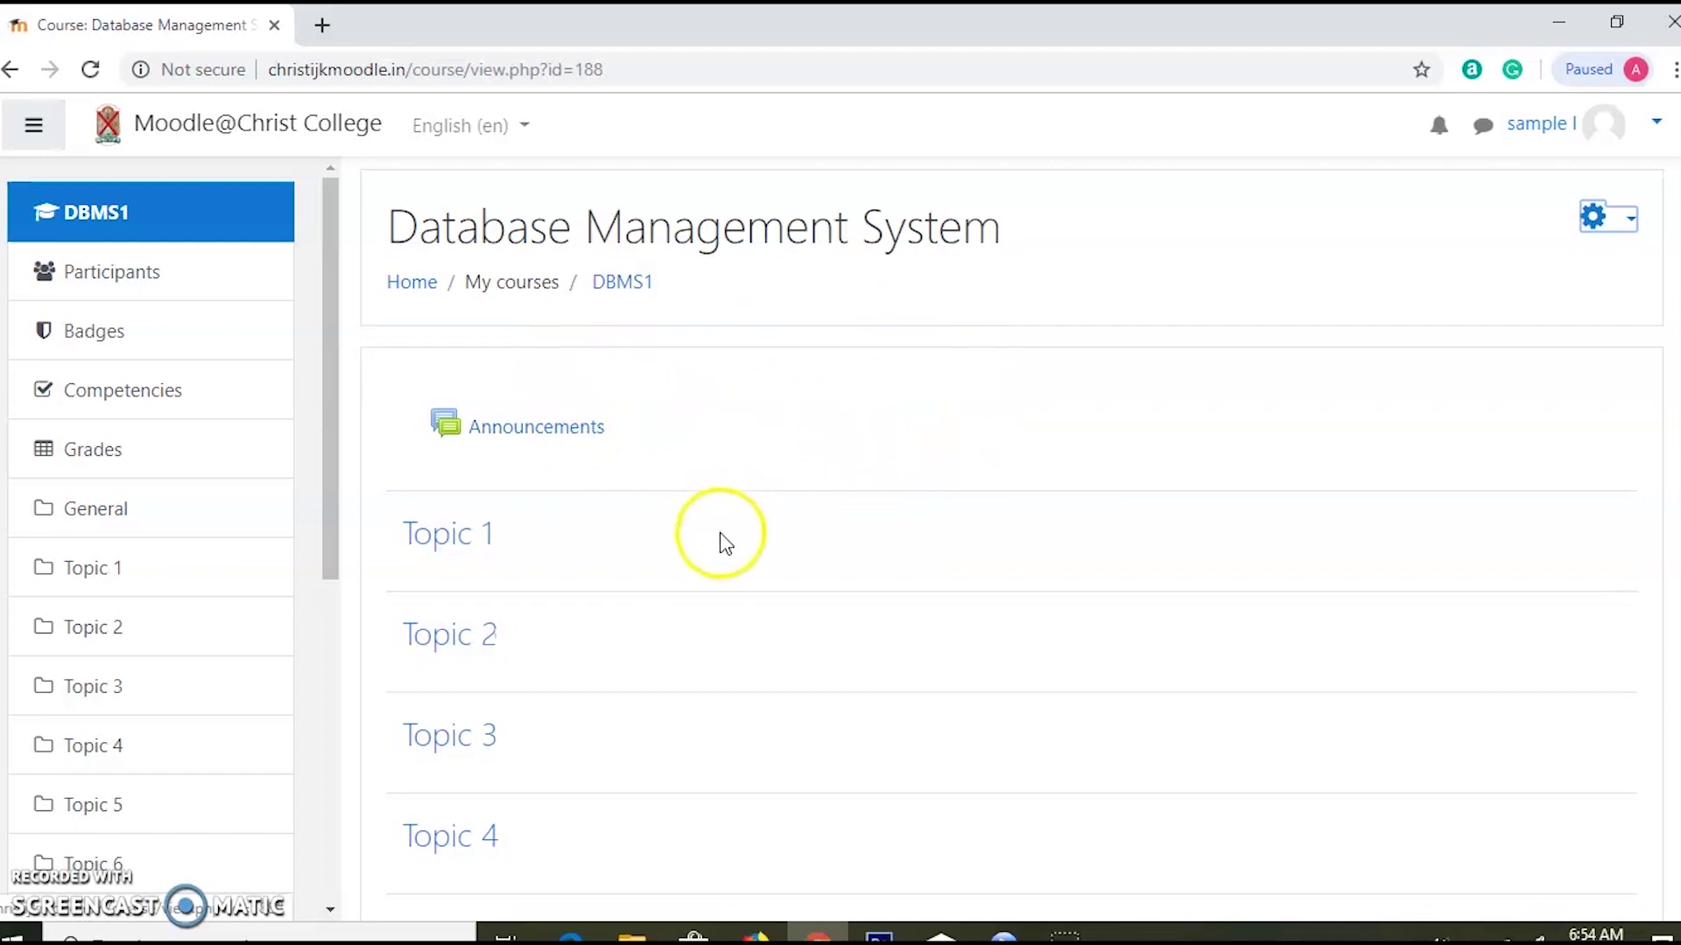
{"action": "scroll", "coordinate": [720, 532], "scroll_direction": "up", "scroll_amount": 1}
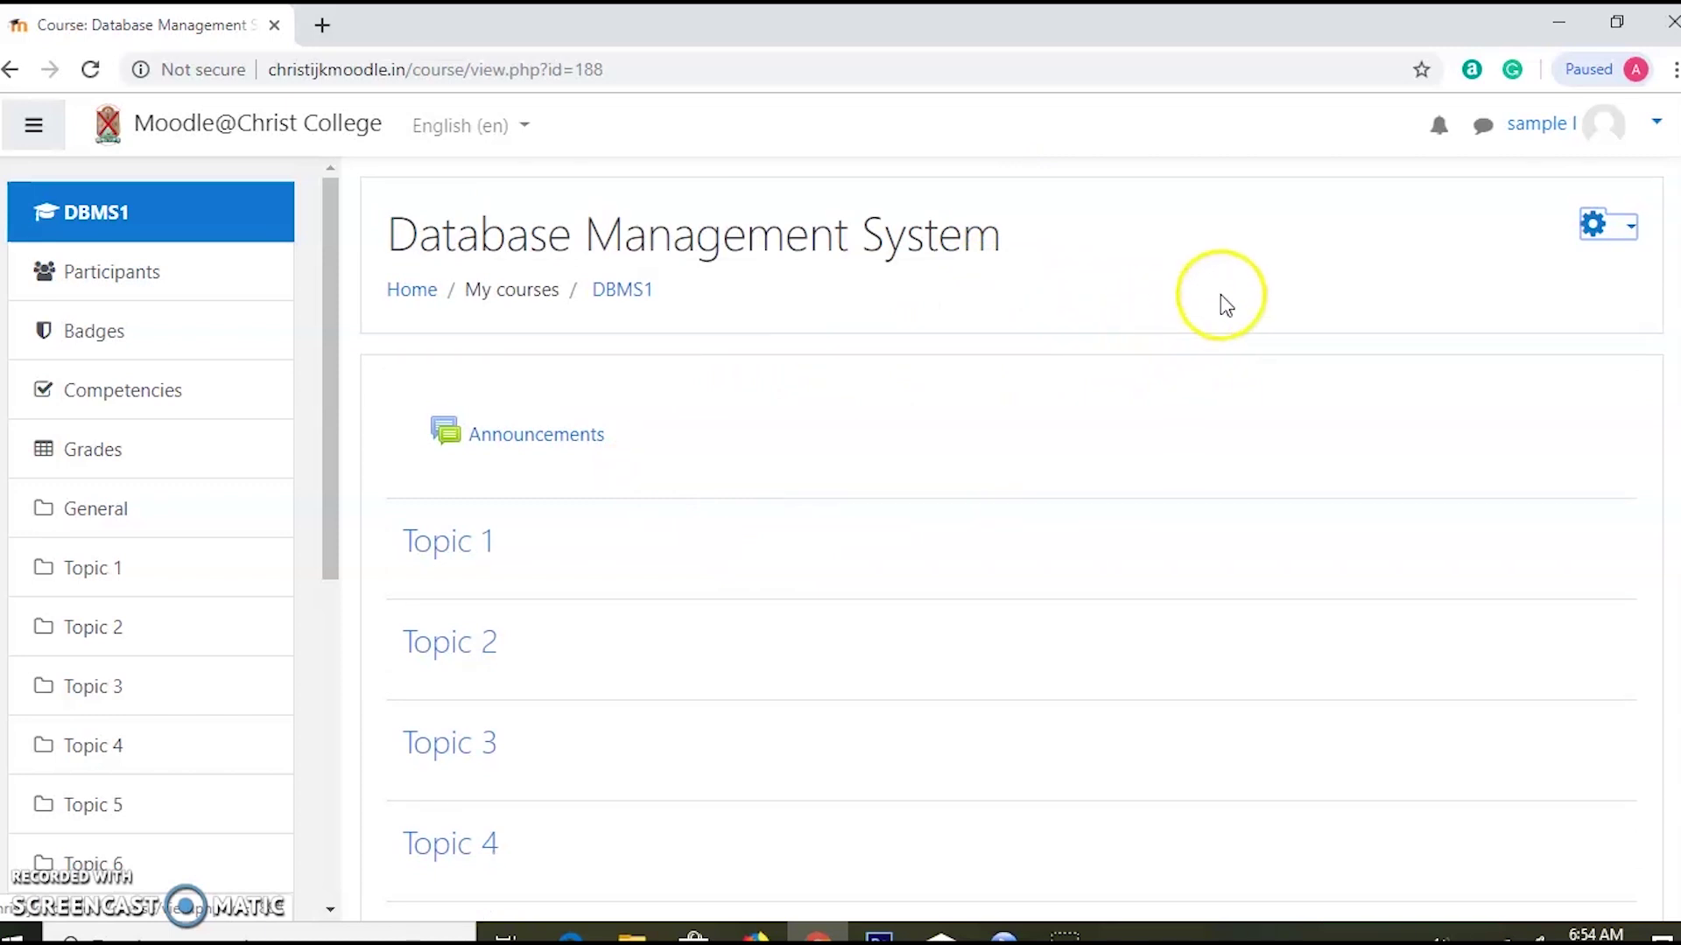
Switch the role in the DBMS1 course to Student from the user menu.
{"action": "left_click", "coordinate": [1660, 131]}
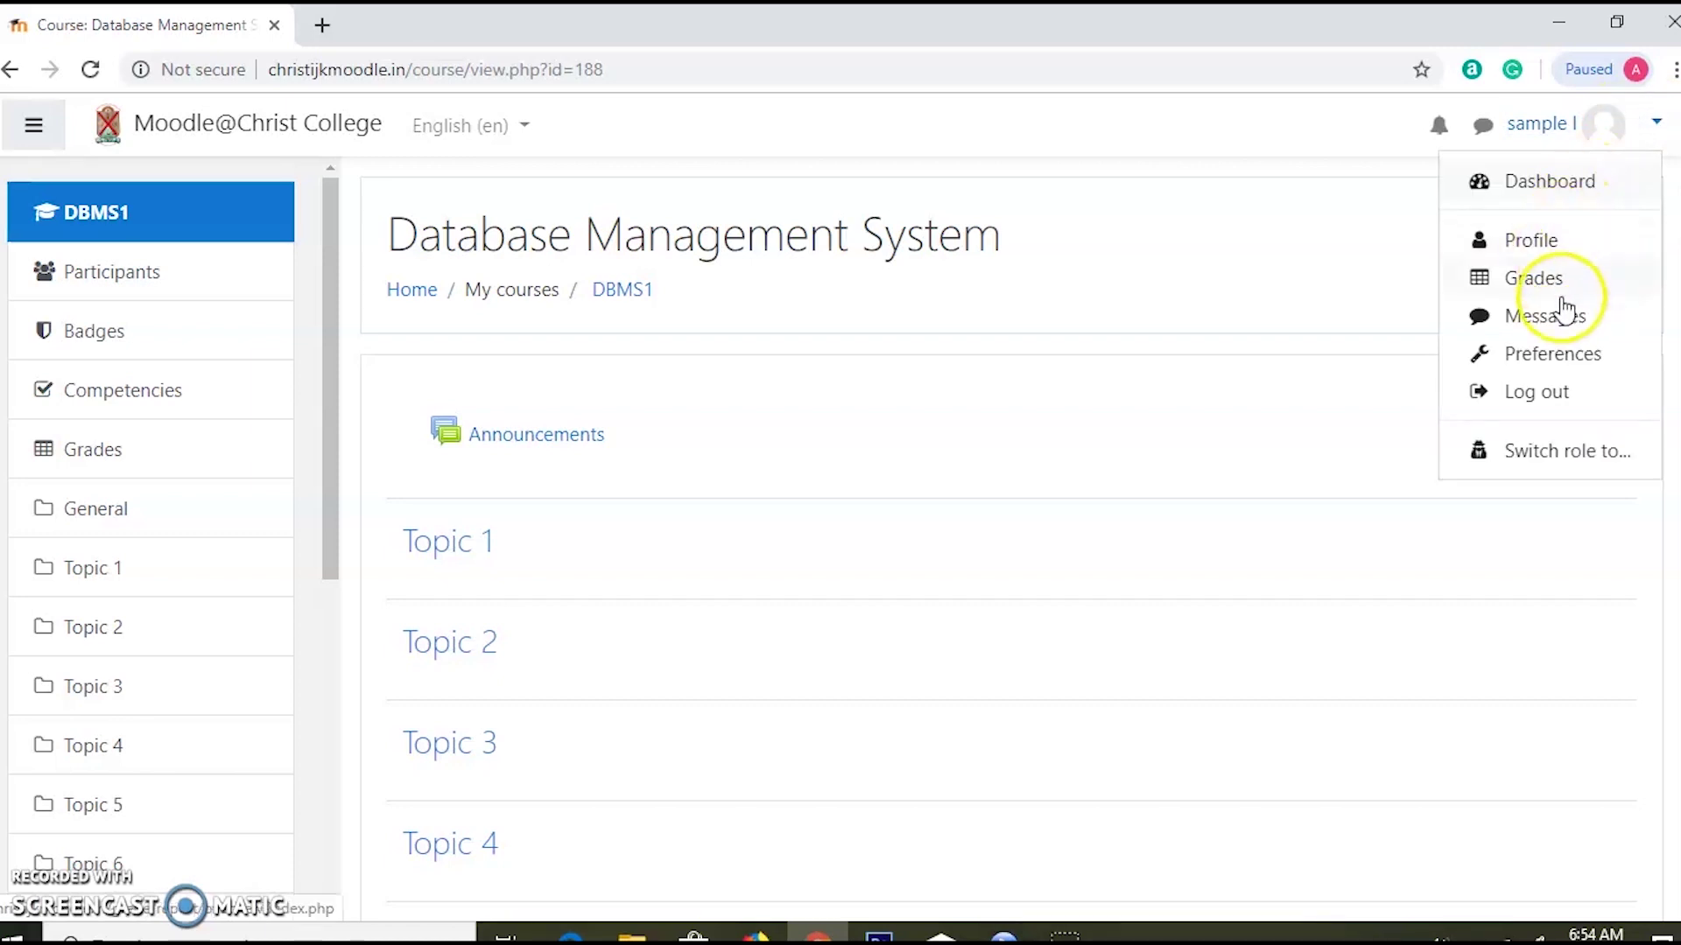
{"action": "left_click", "coordinate": [1550, 464]}
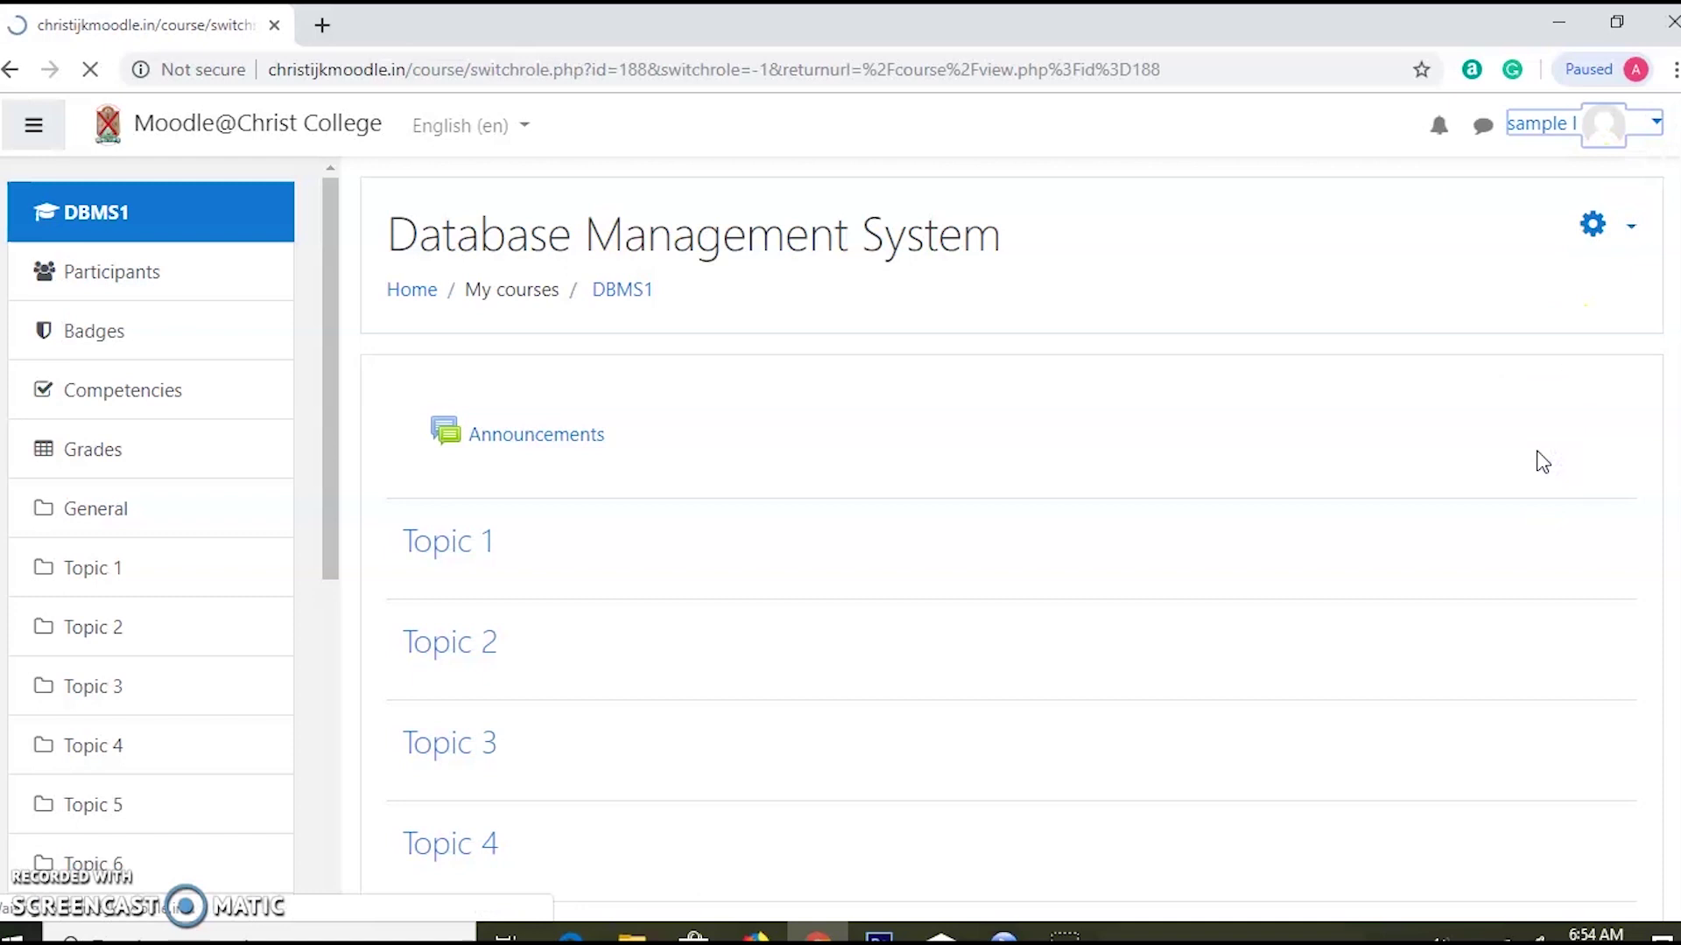
{"action": "left_click", "coordinate": [1372, 481]}
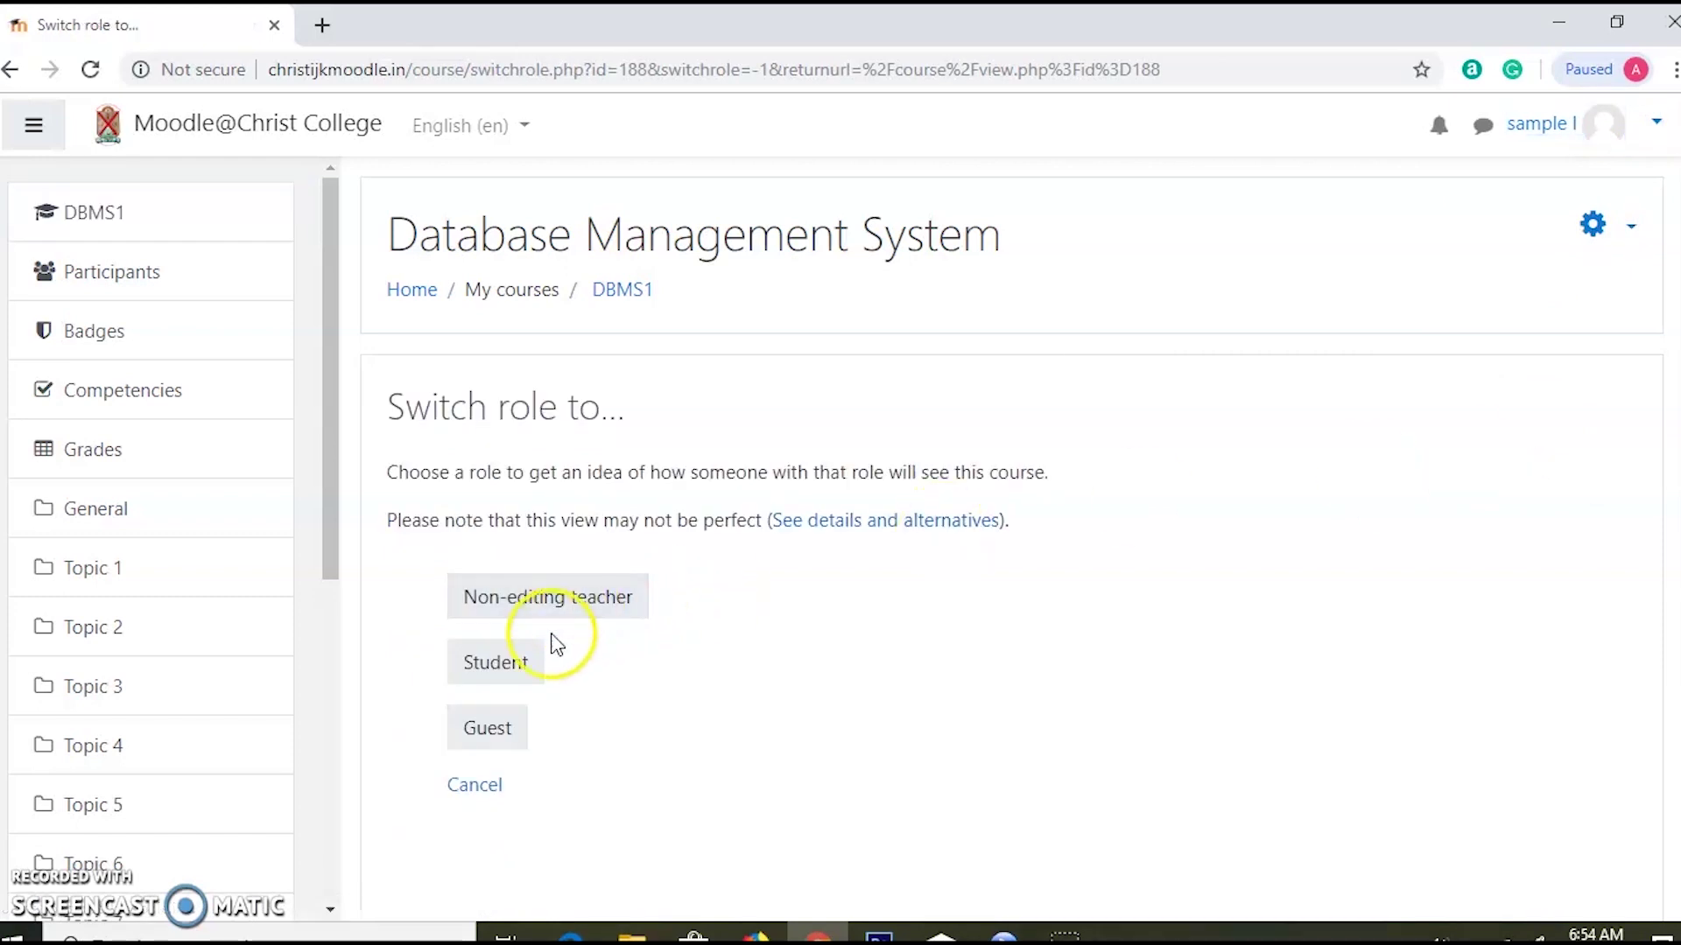
{"action": "left_click", "coordinate": [492, 665]}
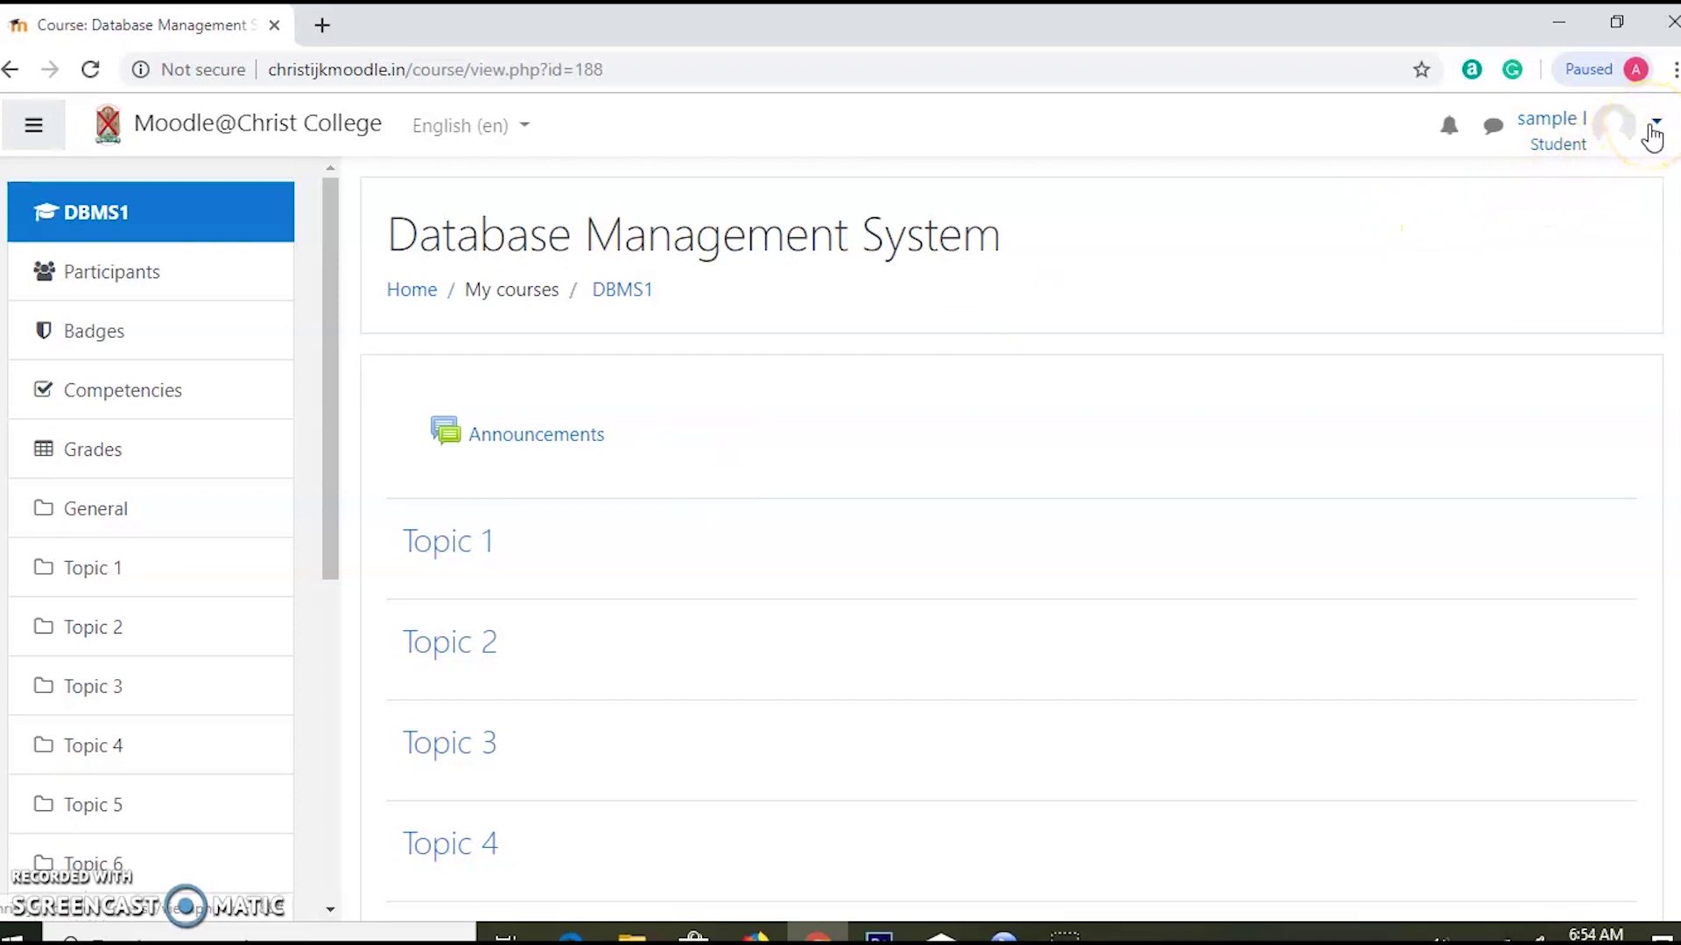
Return from the Student view to your normal role in the DBMS1 course.
{"action": "left_click", "coordinate": [1651, 131]}
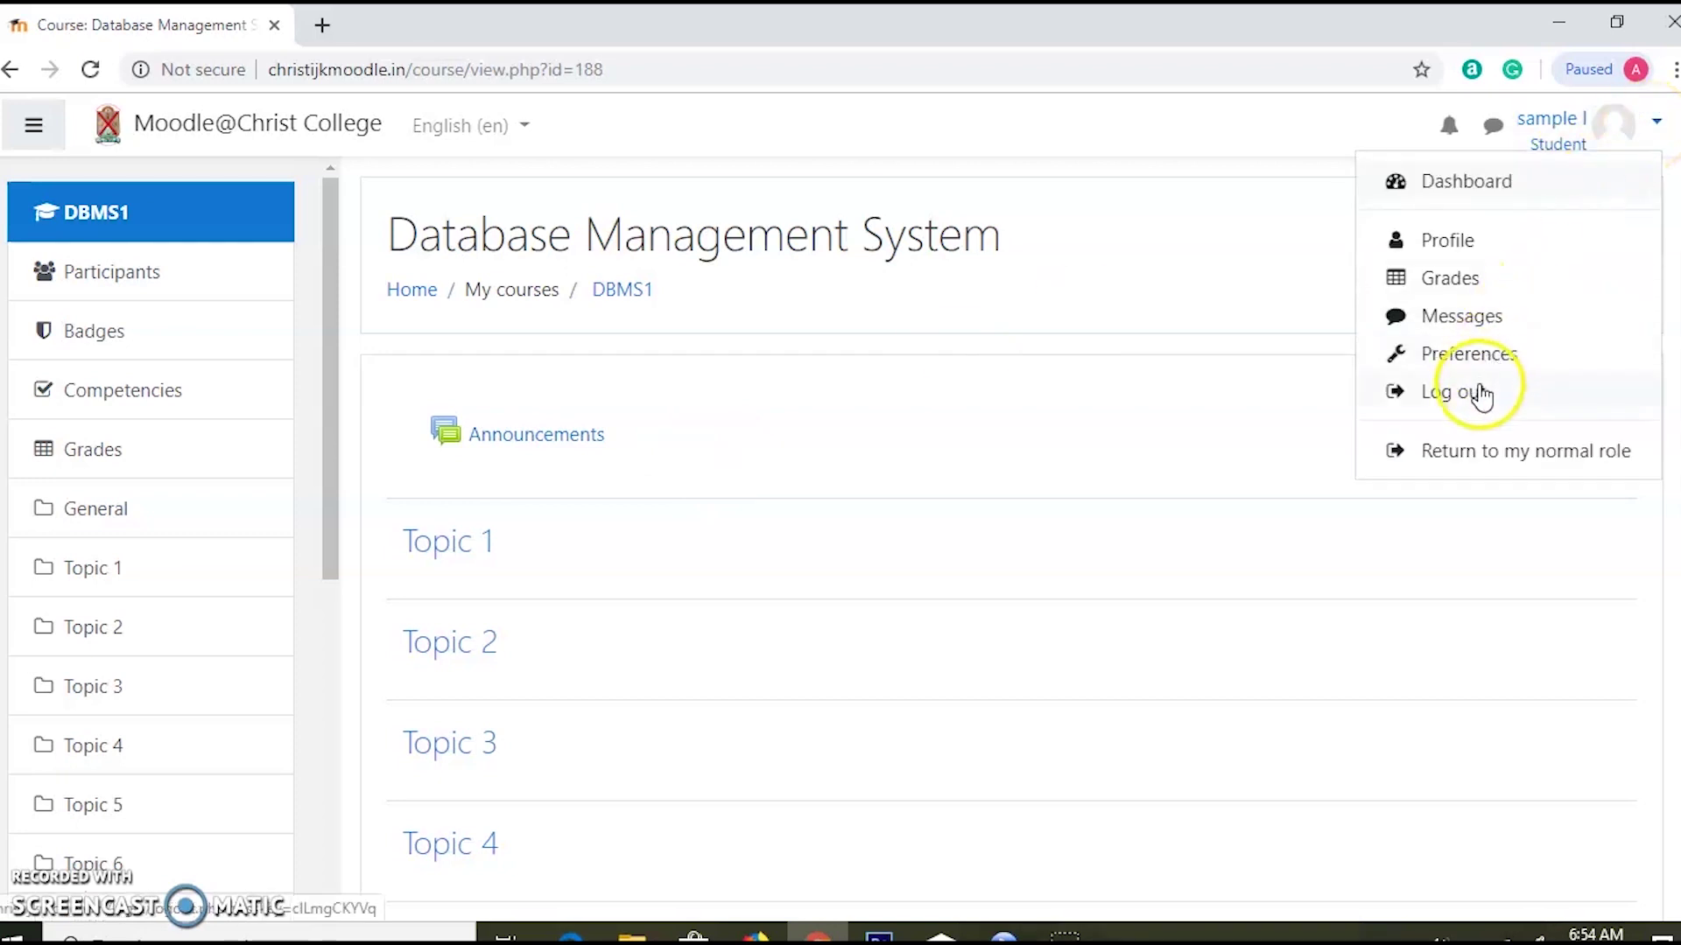
{"action": "left_click", "coordinate": [1470, 457]}
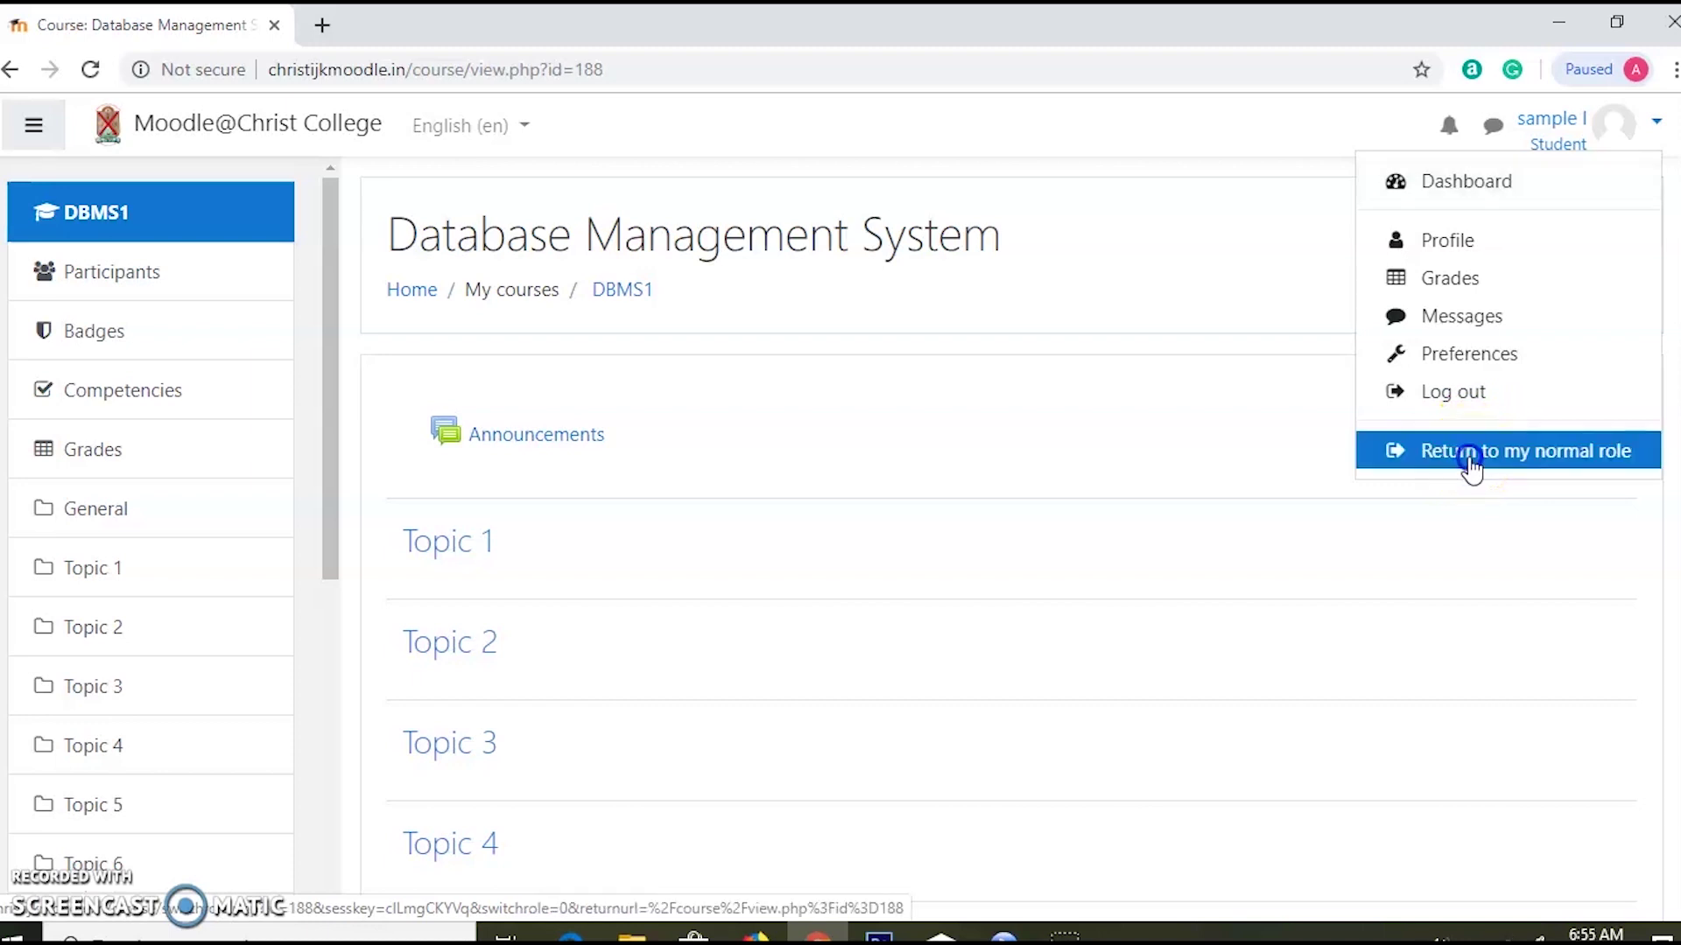
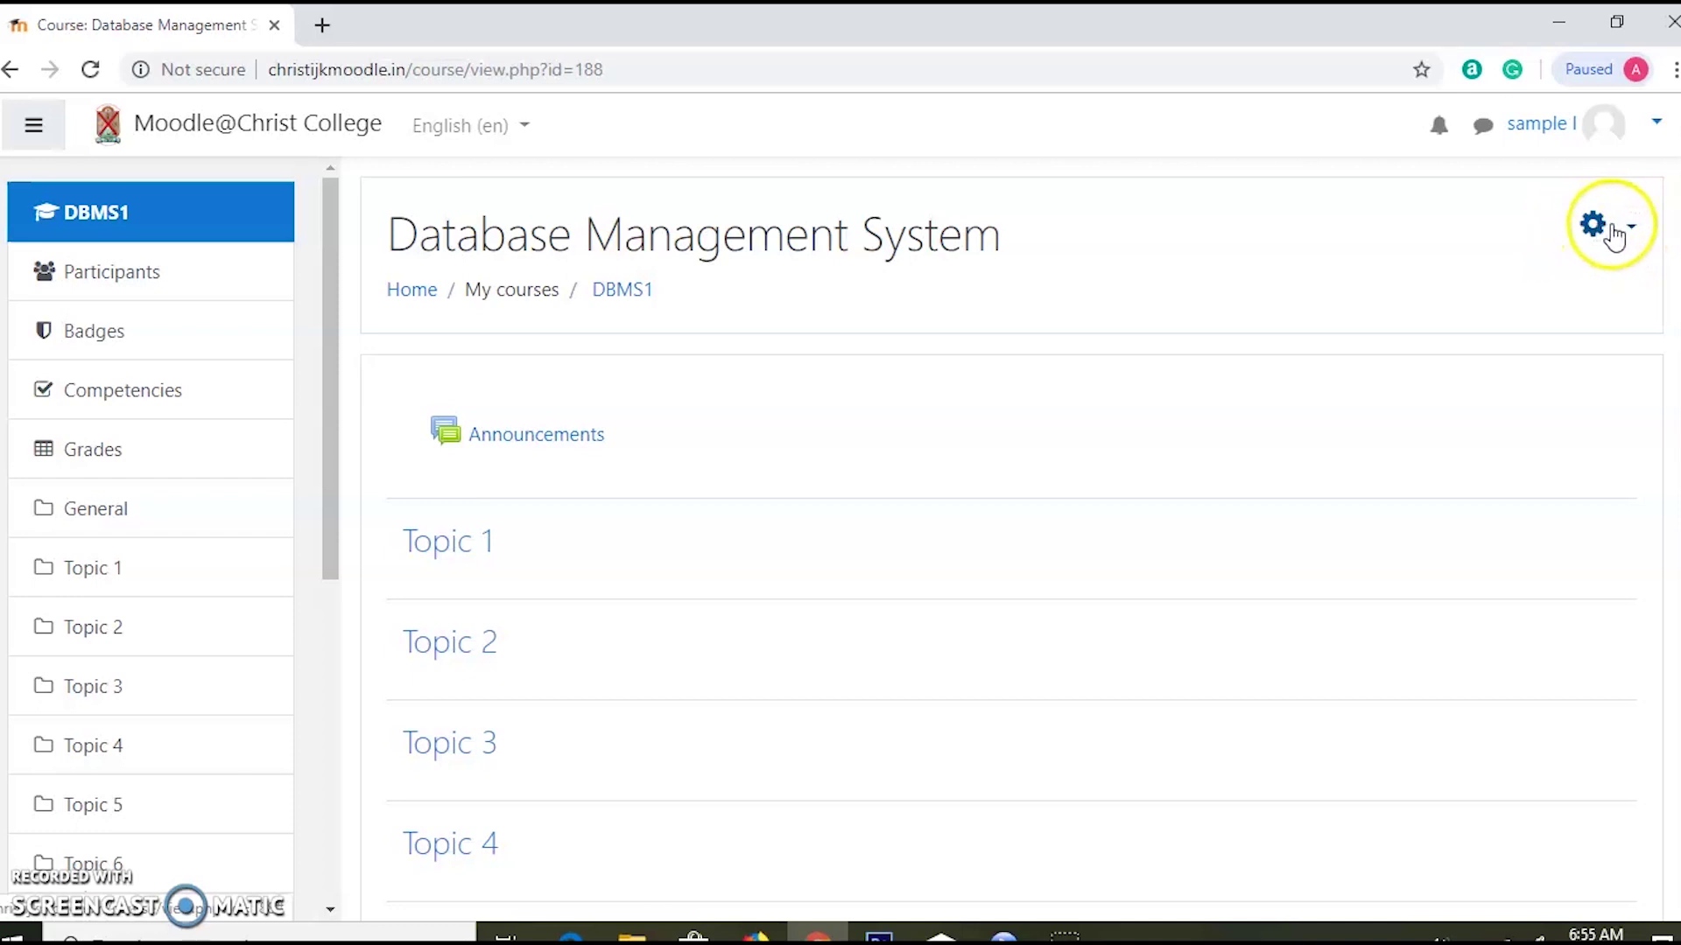
Open the course administration menu on the Database Management System (DBMS1) course page.
{"action": "left_click", "coordinate": [1630, 232]}
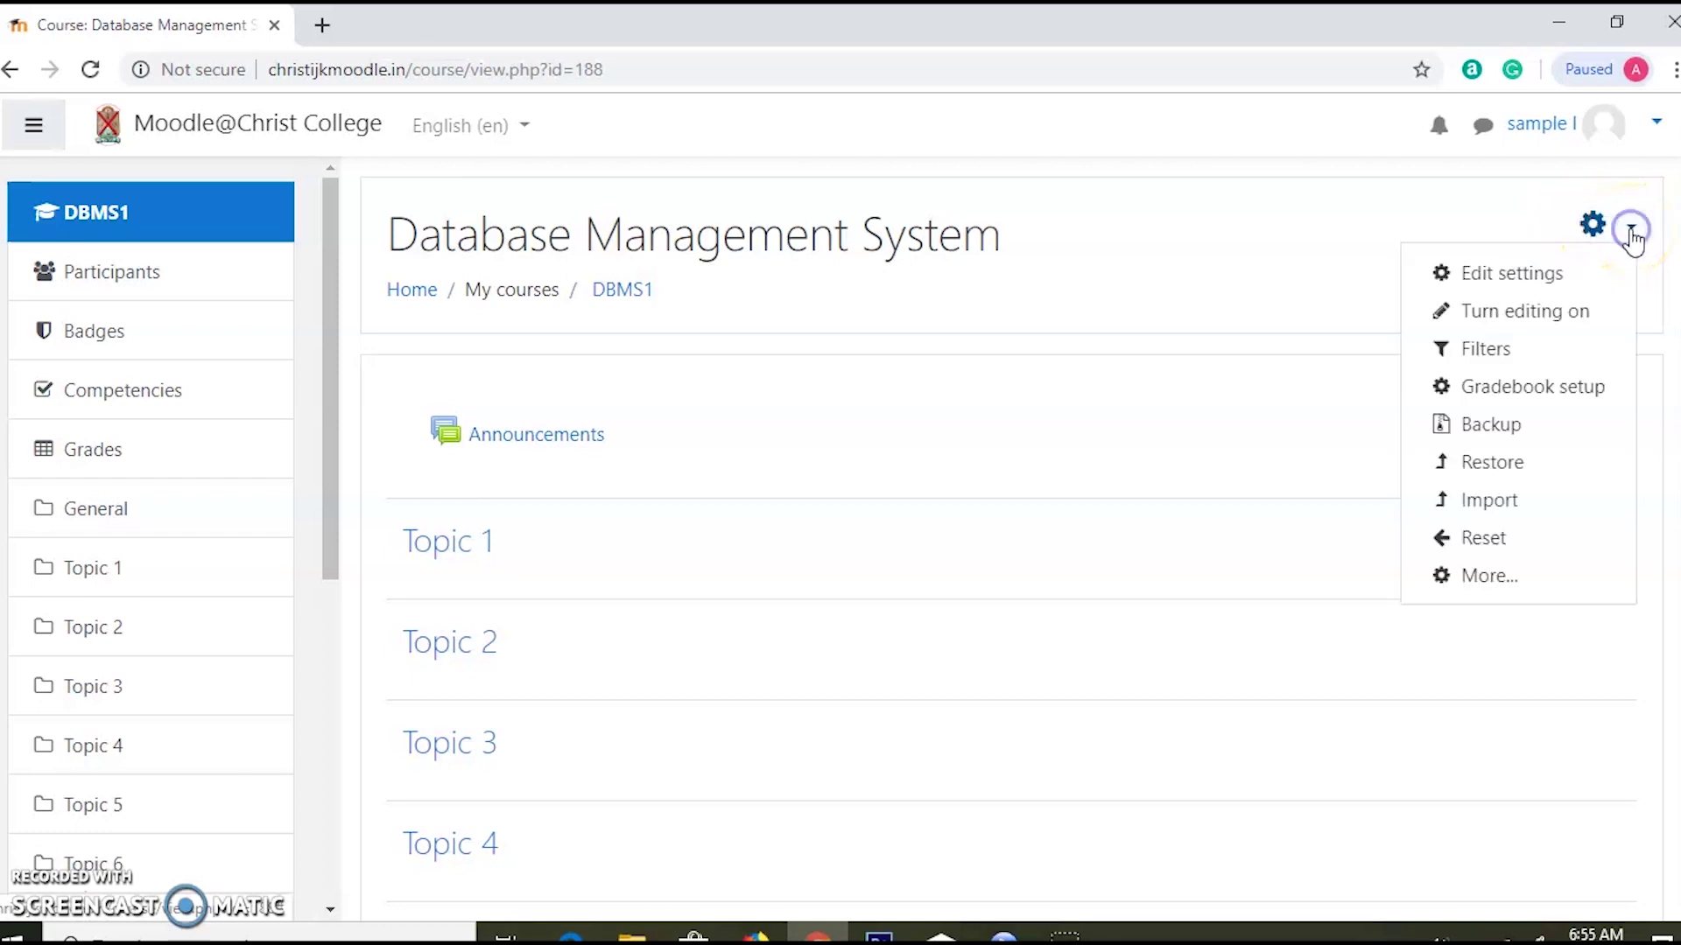
Turn editing on for the course and start renaming the Topic 1 section.
{"action": "left_click", "coordinate": [1499, 312]}
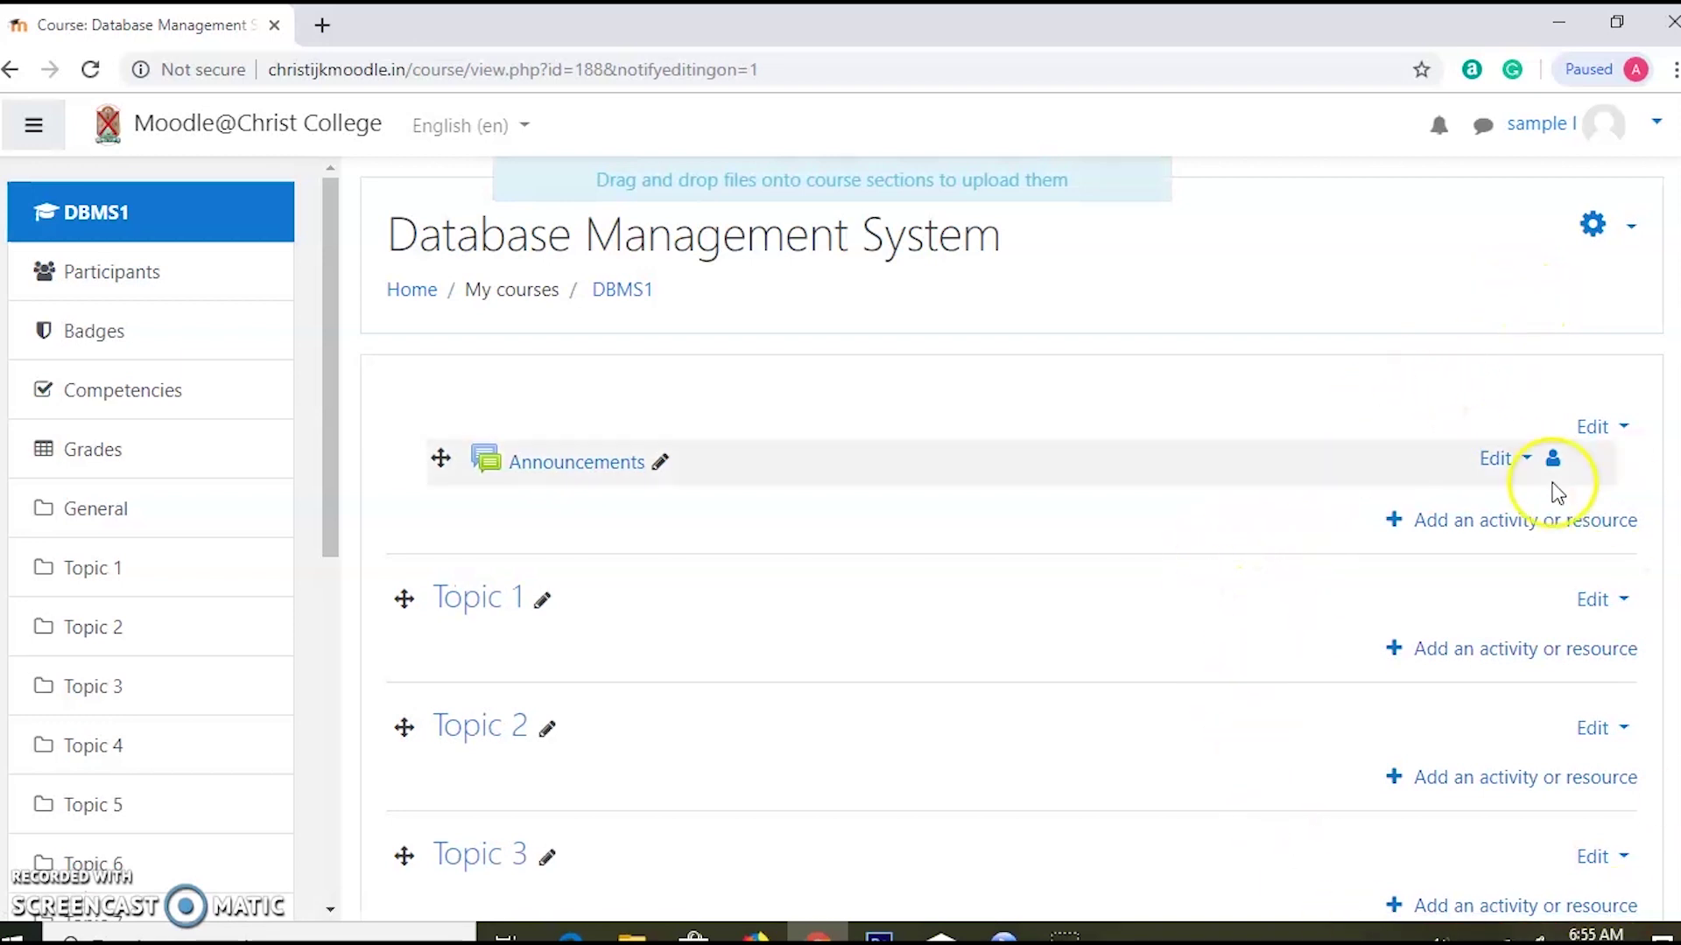
{"action": "scroll", "coordinate": [770, 529], "scroll_direction": "down", "scroll_amount": 1}
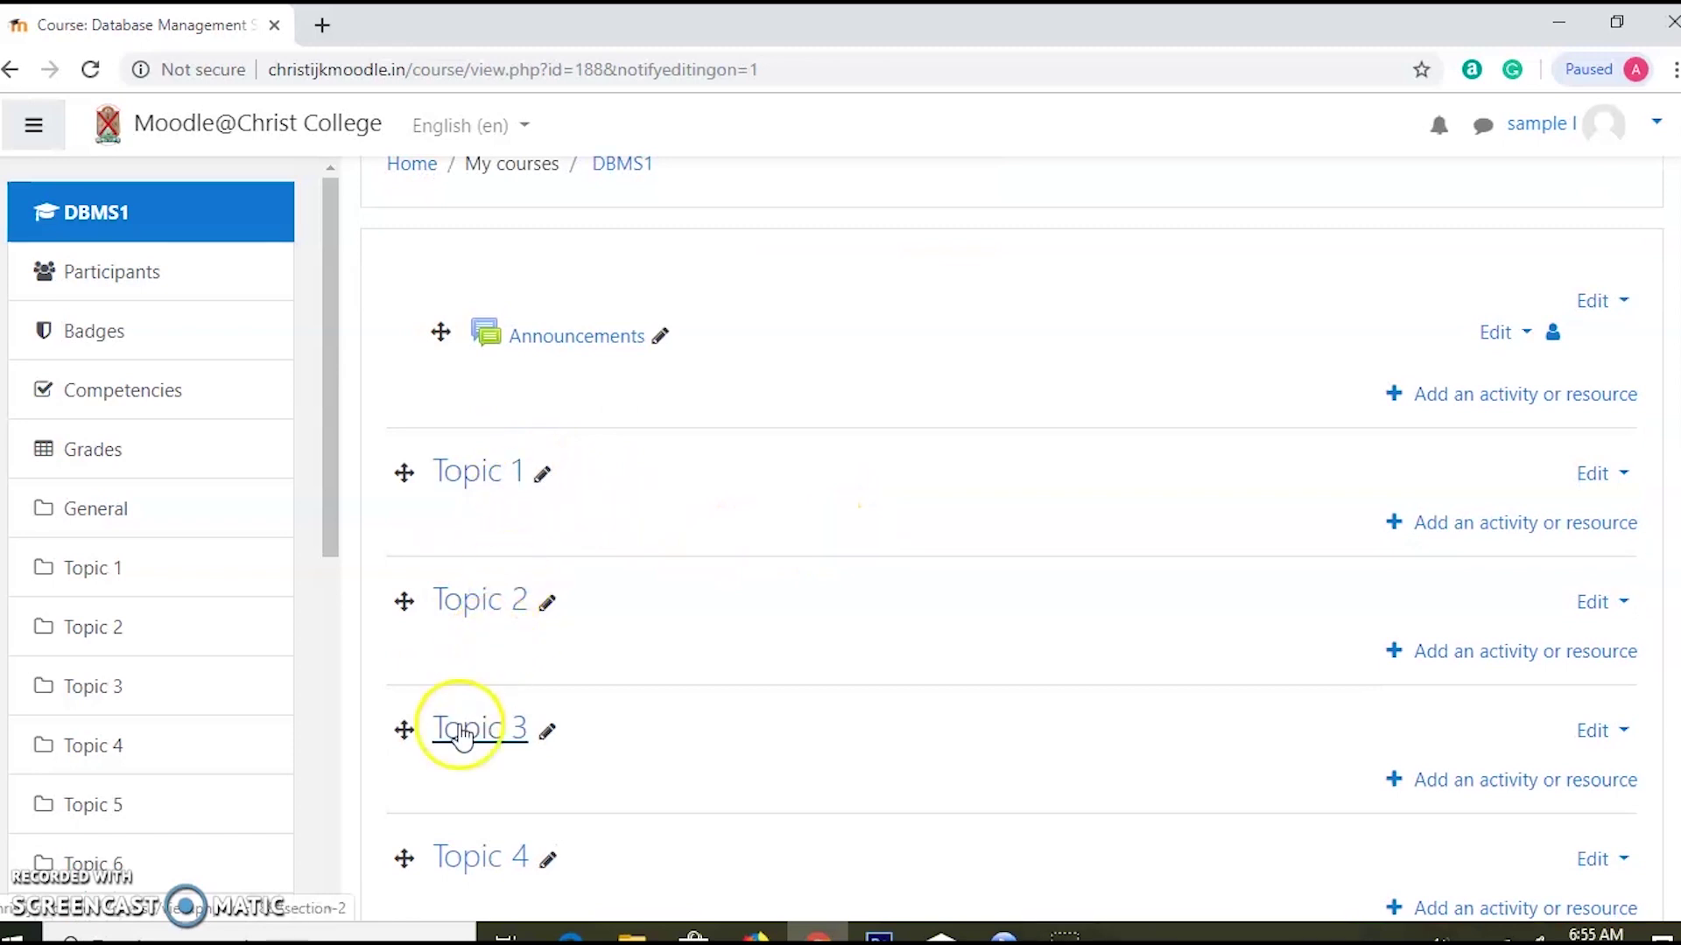
{"action": "left_click", "coordinate": [542, 477]}
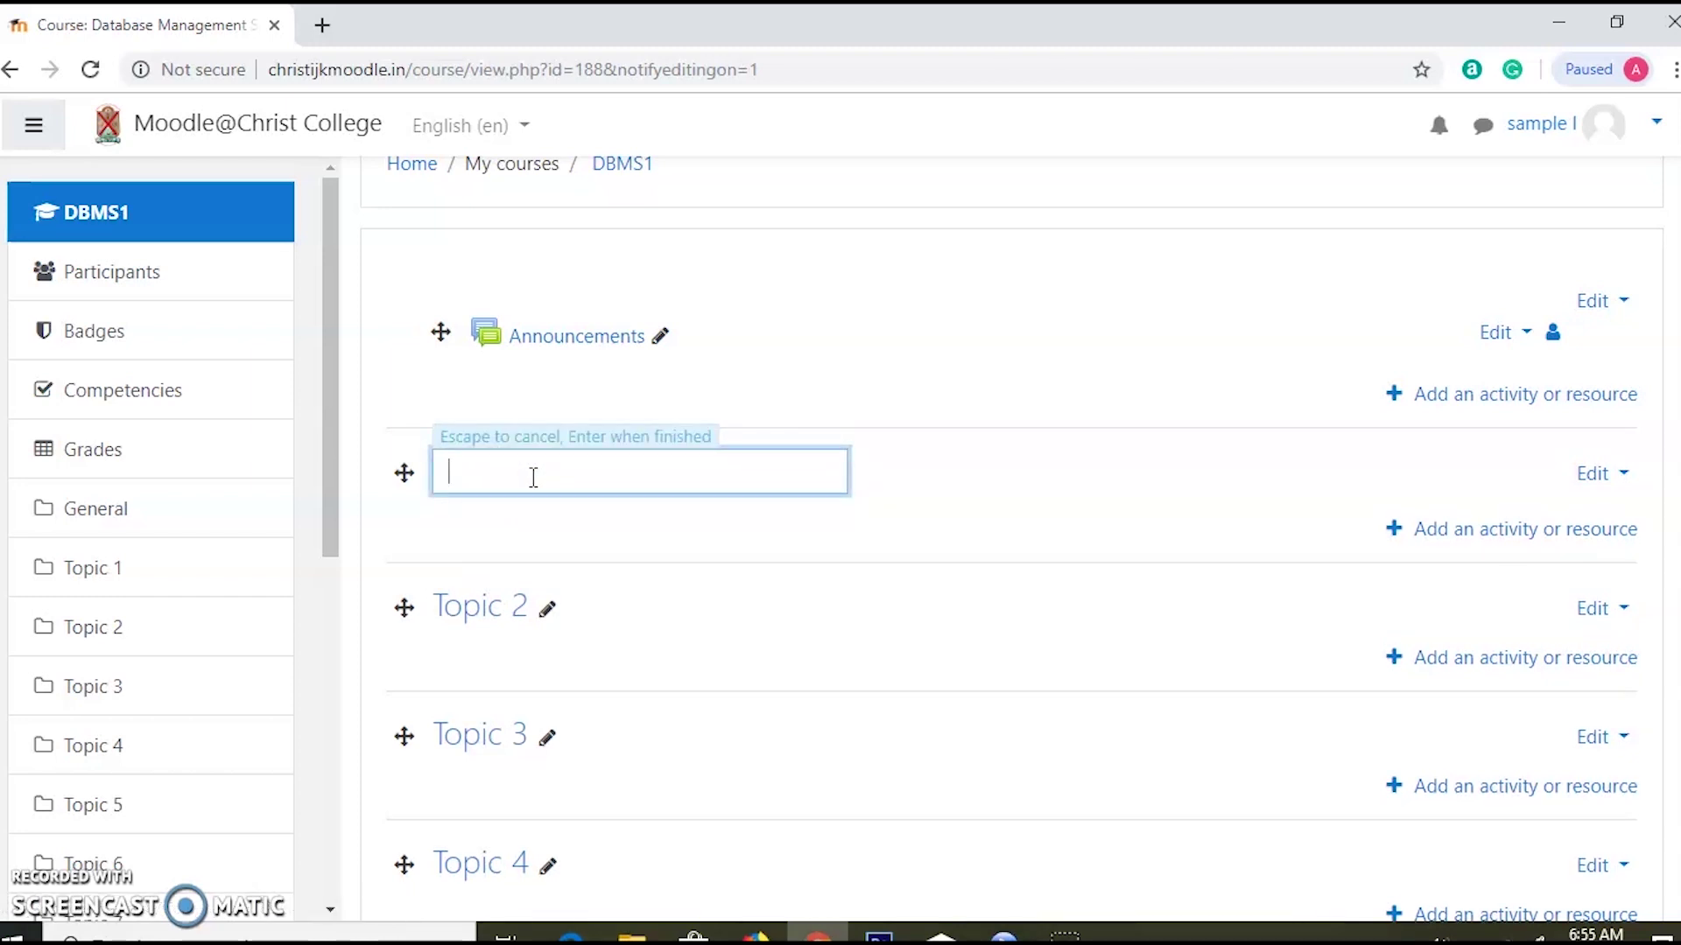
Rename the first section from Topic 1 to Module 1.
{"action": "left_click", "coordinate": [487, 502]}
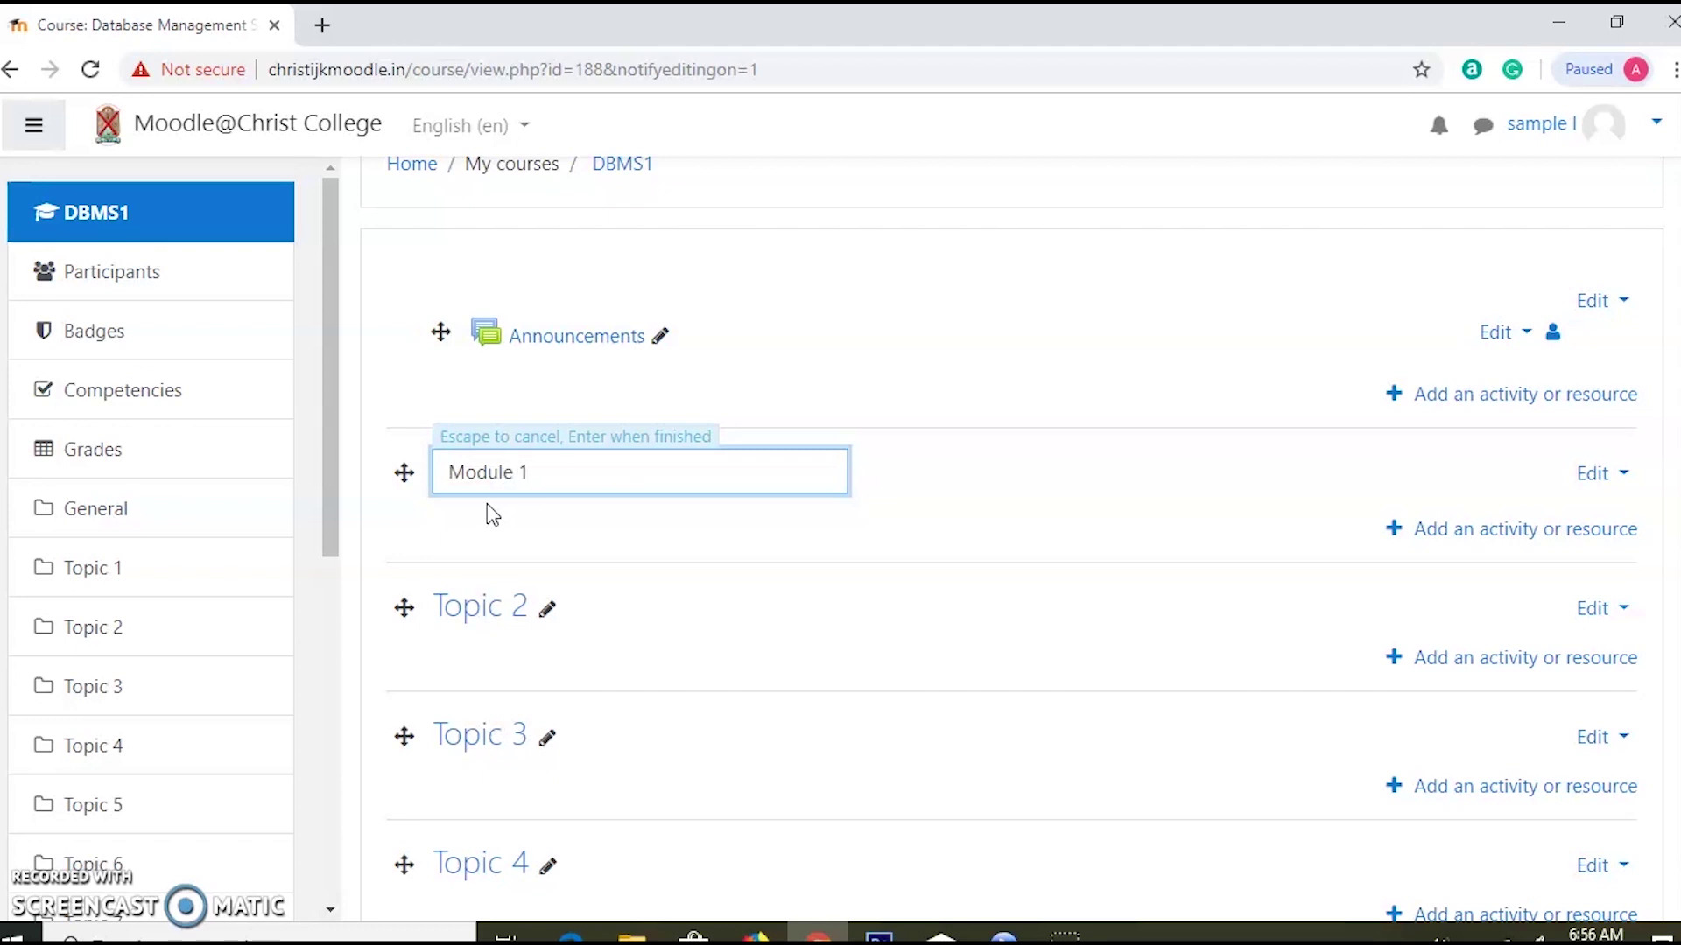
{"action": "key", "text": "Return"}
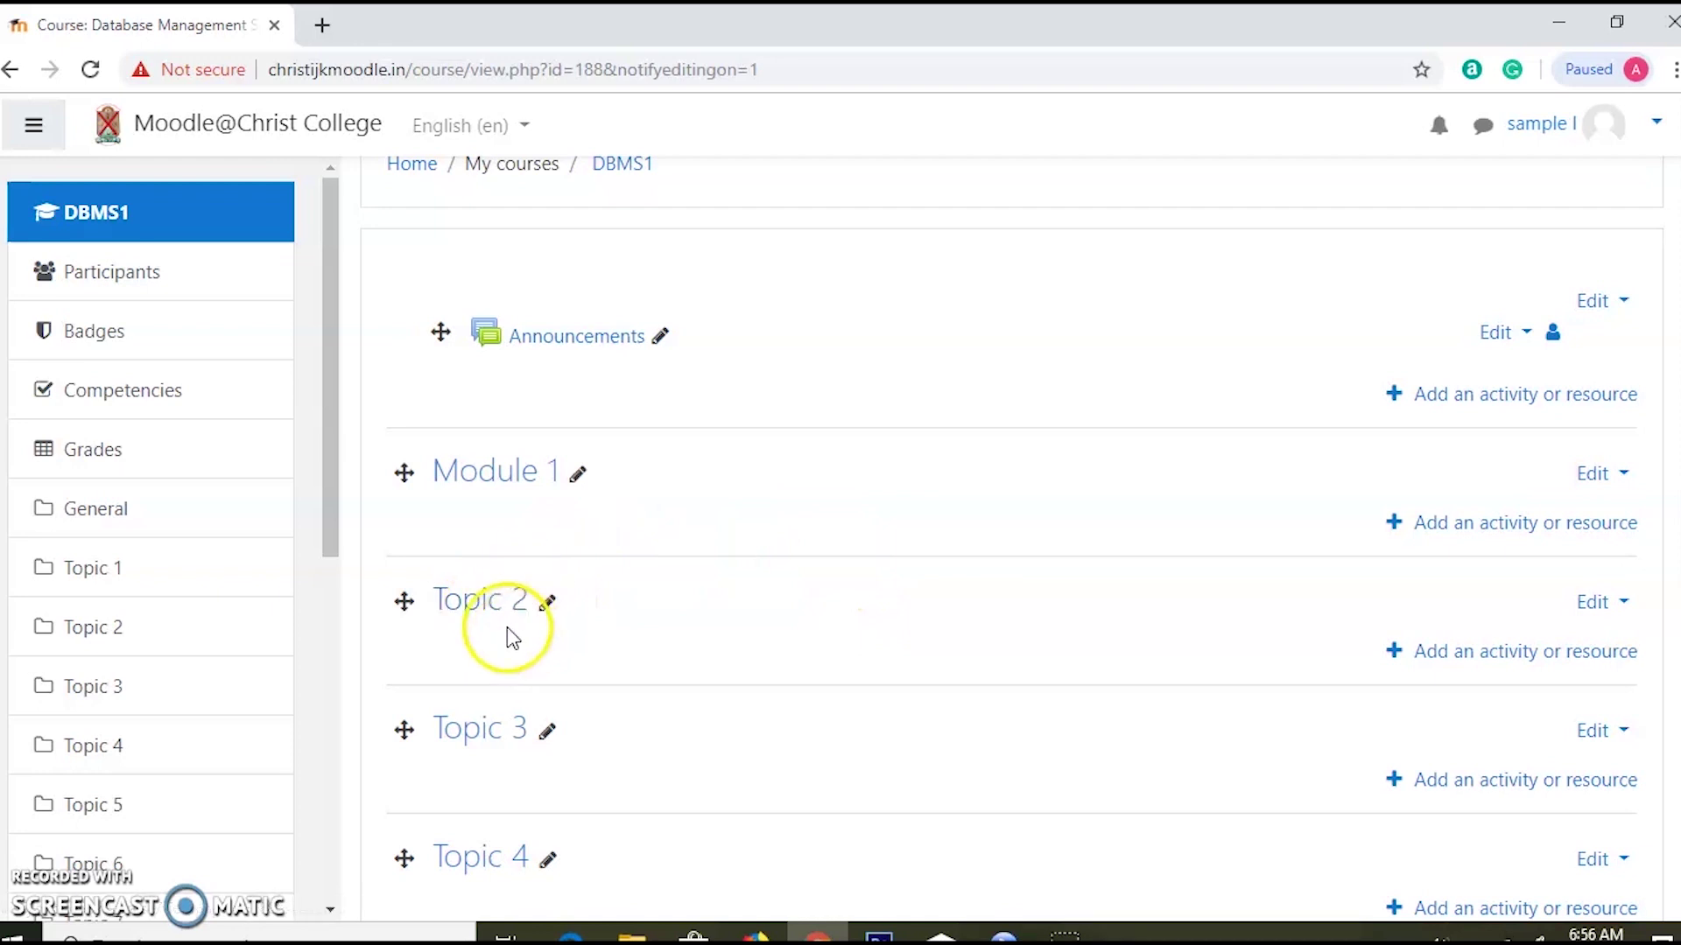
{"action": "left_click", "coordinate": [1624, 604]}
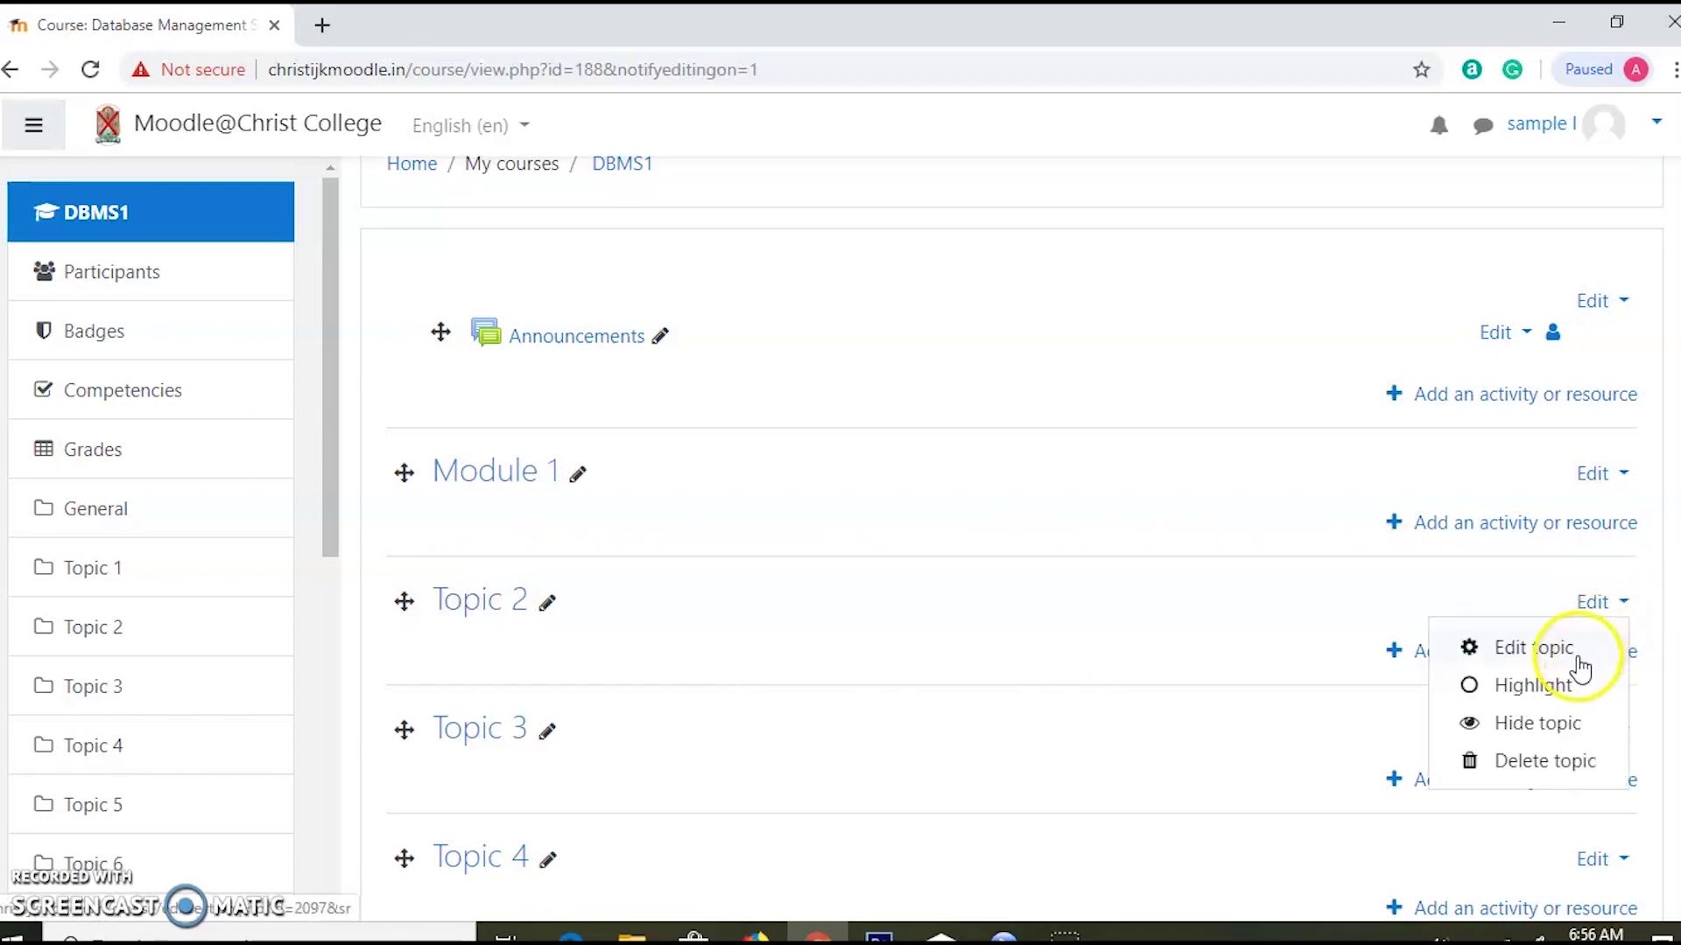
Hide Topic 2 from students and return to the top of the course page.
{"action": "left_click", "coordinate": [1519, 738]}
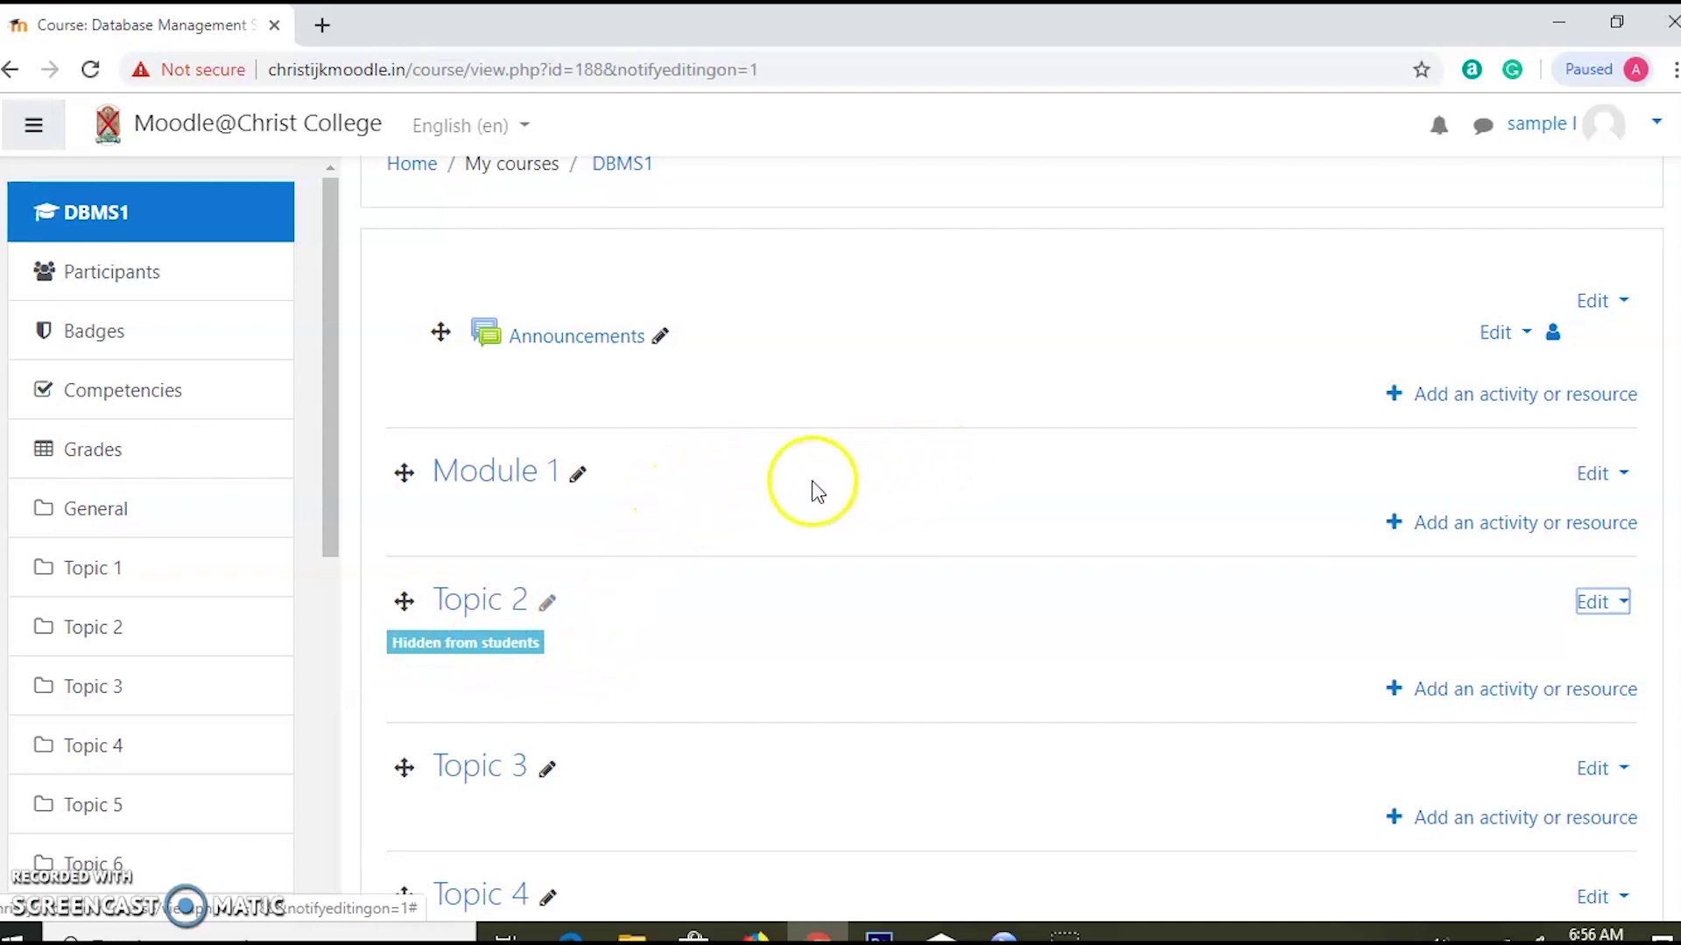
{"action": "scroll", "coordinate": [810, 488], "scroll_direction": "up", "scroll_amount": 1}
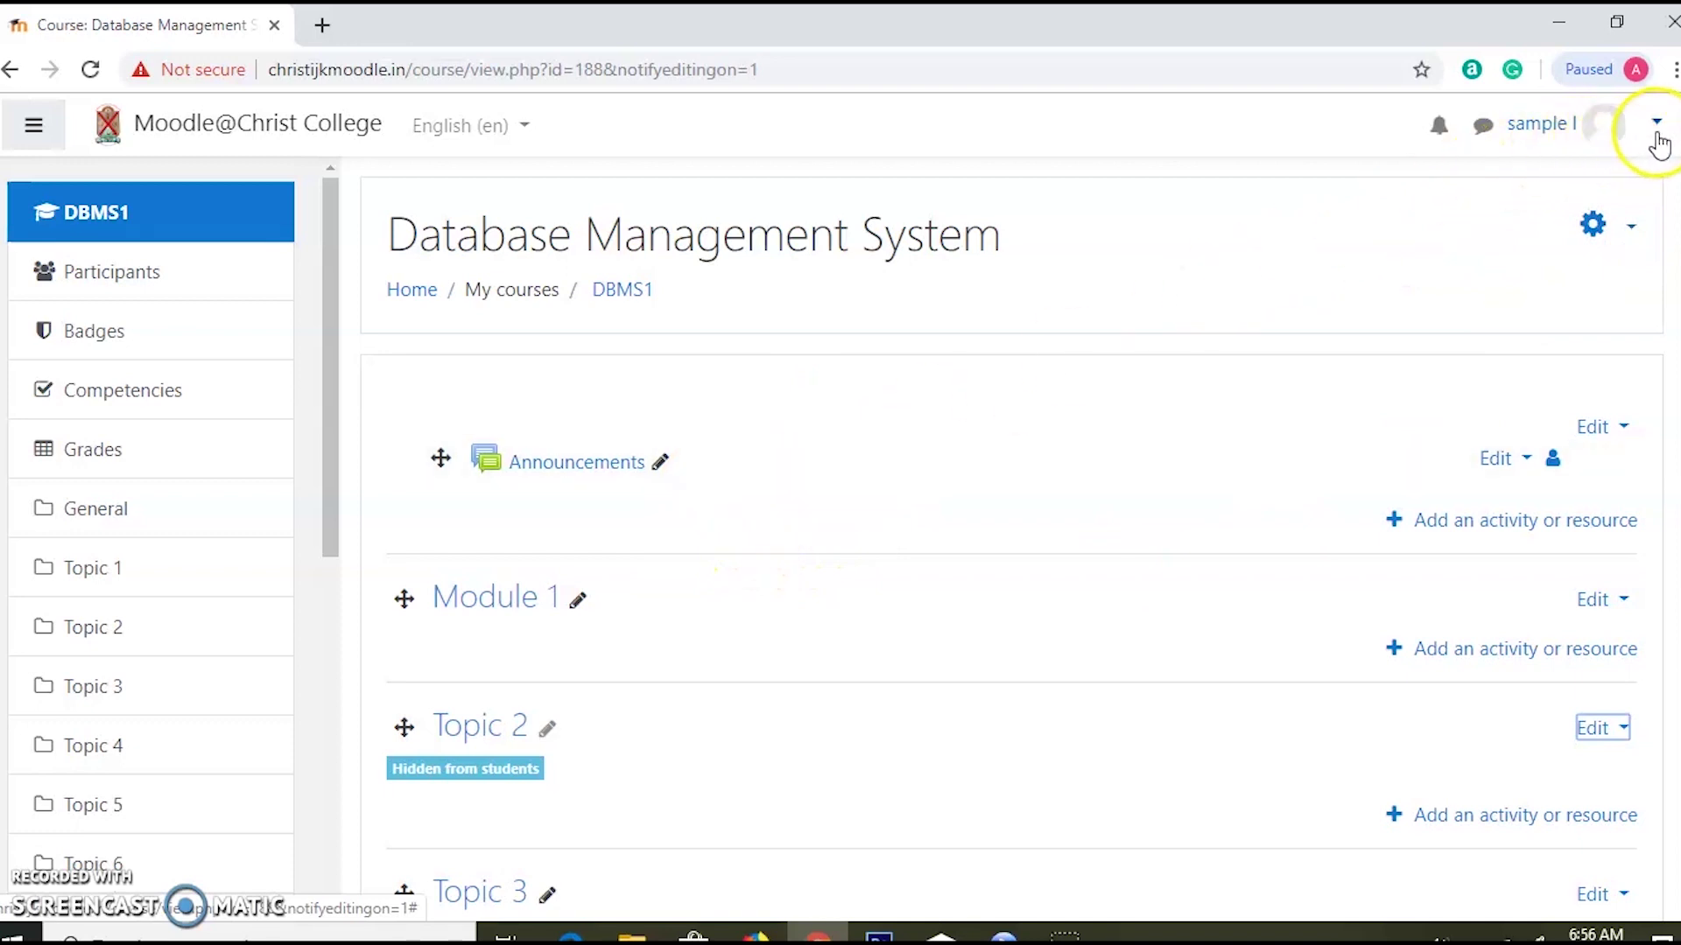
{"action": "left_click", "coordinate": [1622, 233]}
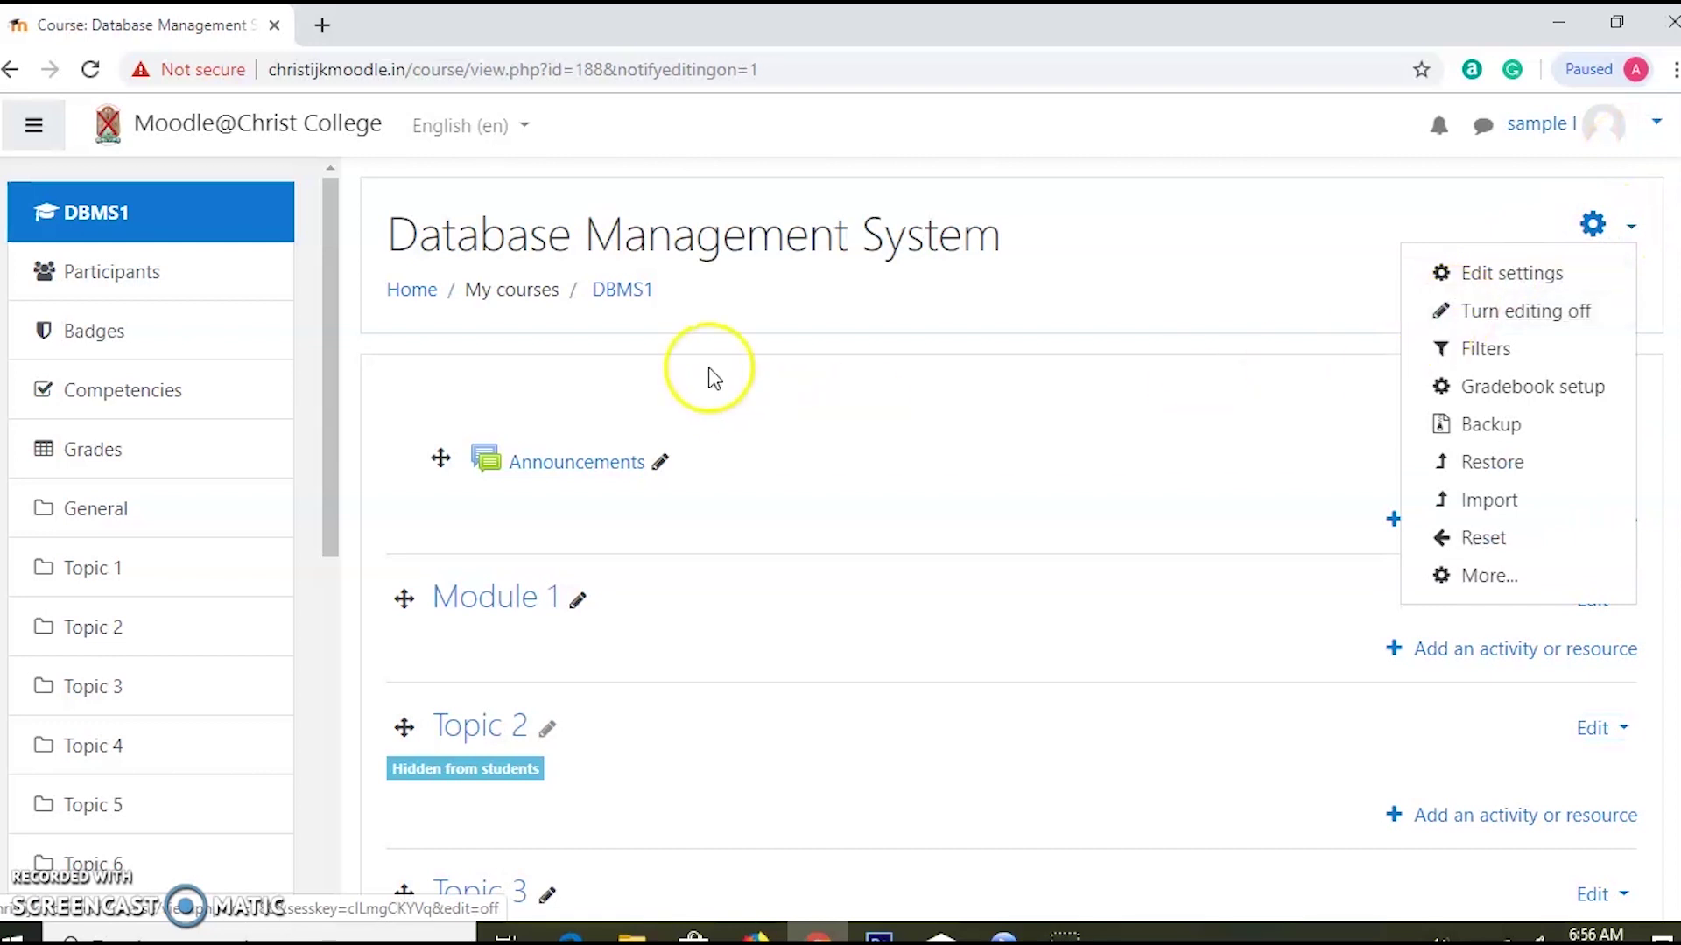
Turn editing mode off so Module 1 and the hidden Topic 2 show normally.
{"action": "left_click", "coordinate": [1548, 311]}
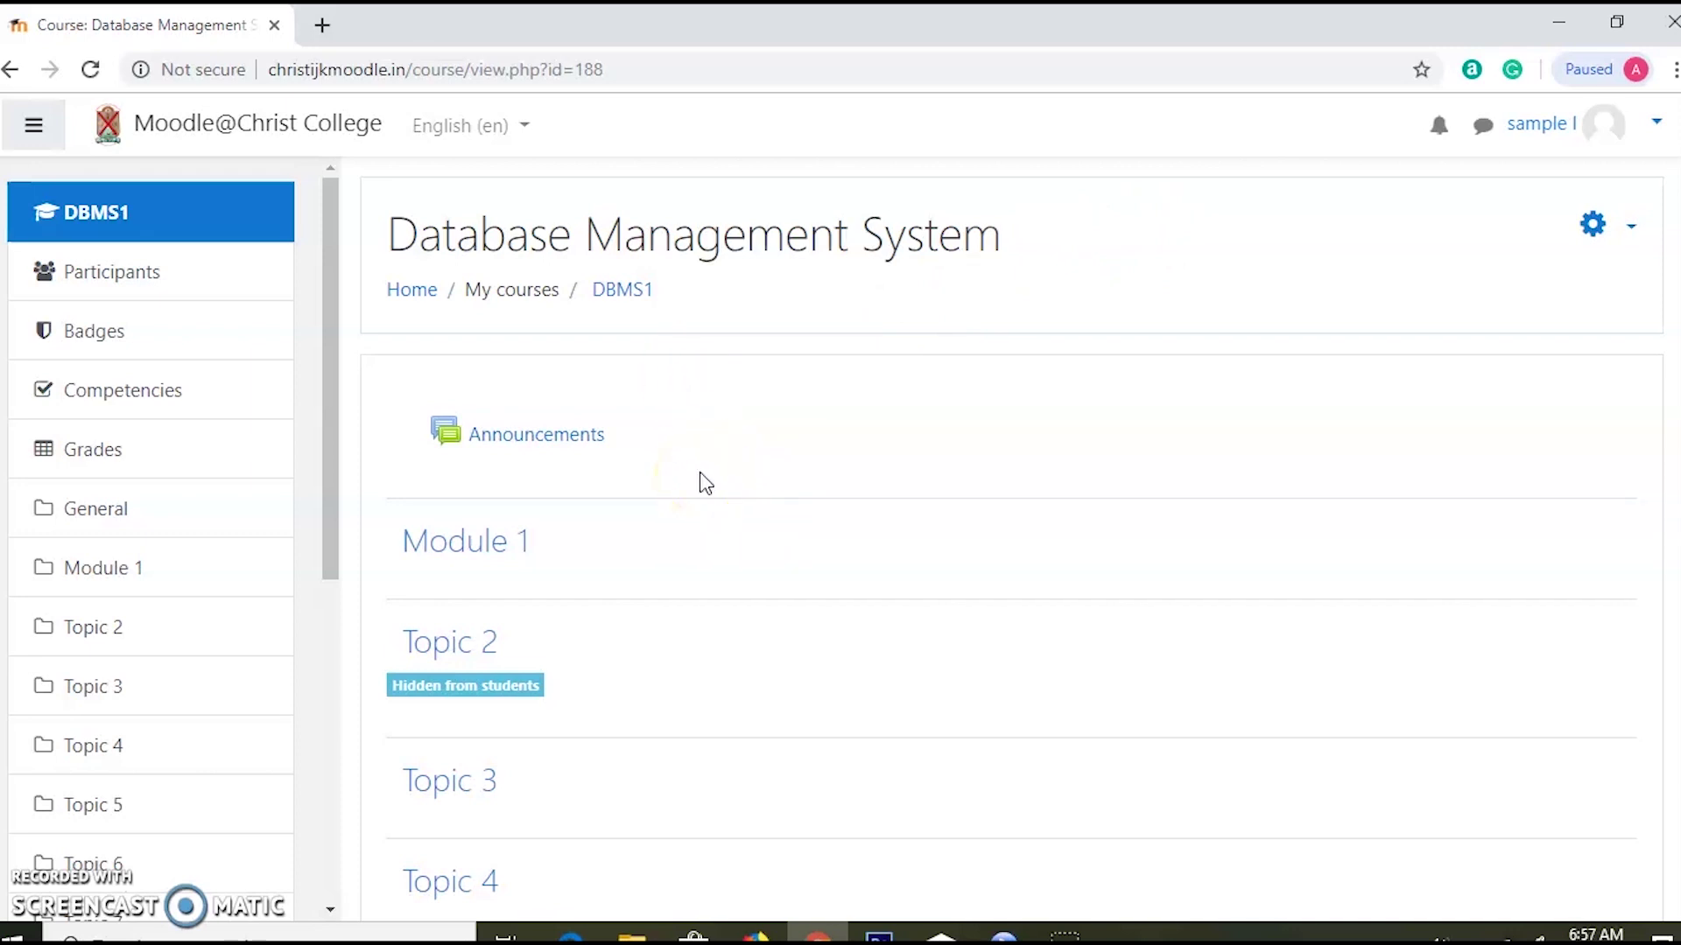
{"action": "left_click", "coordinate": [1654, 131]}
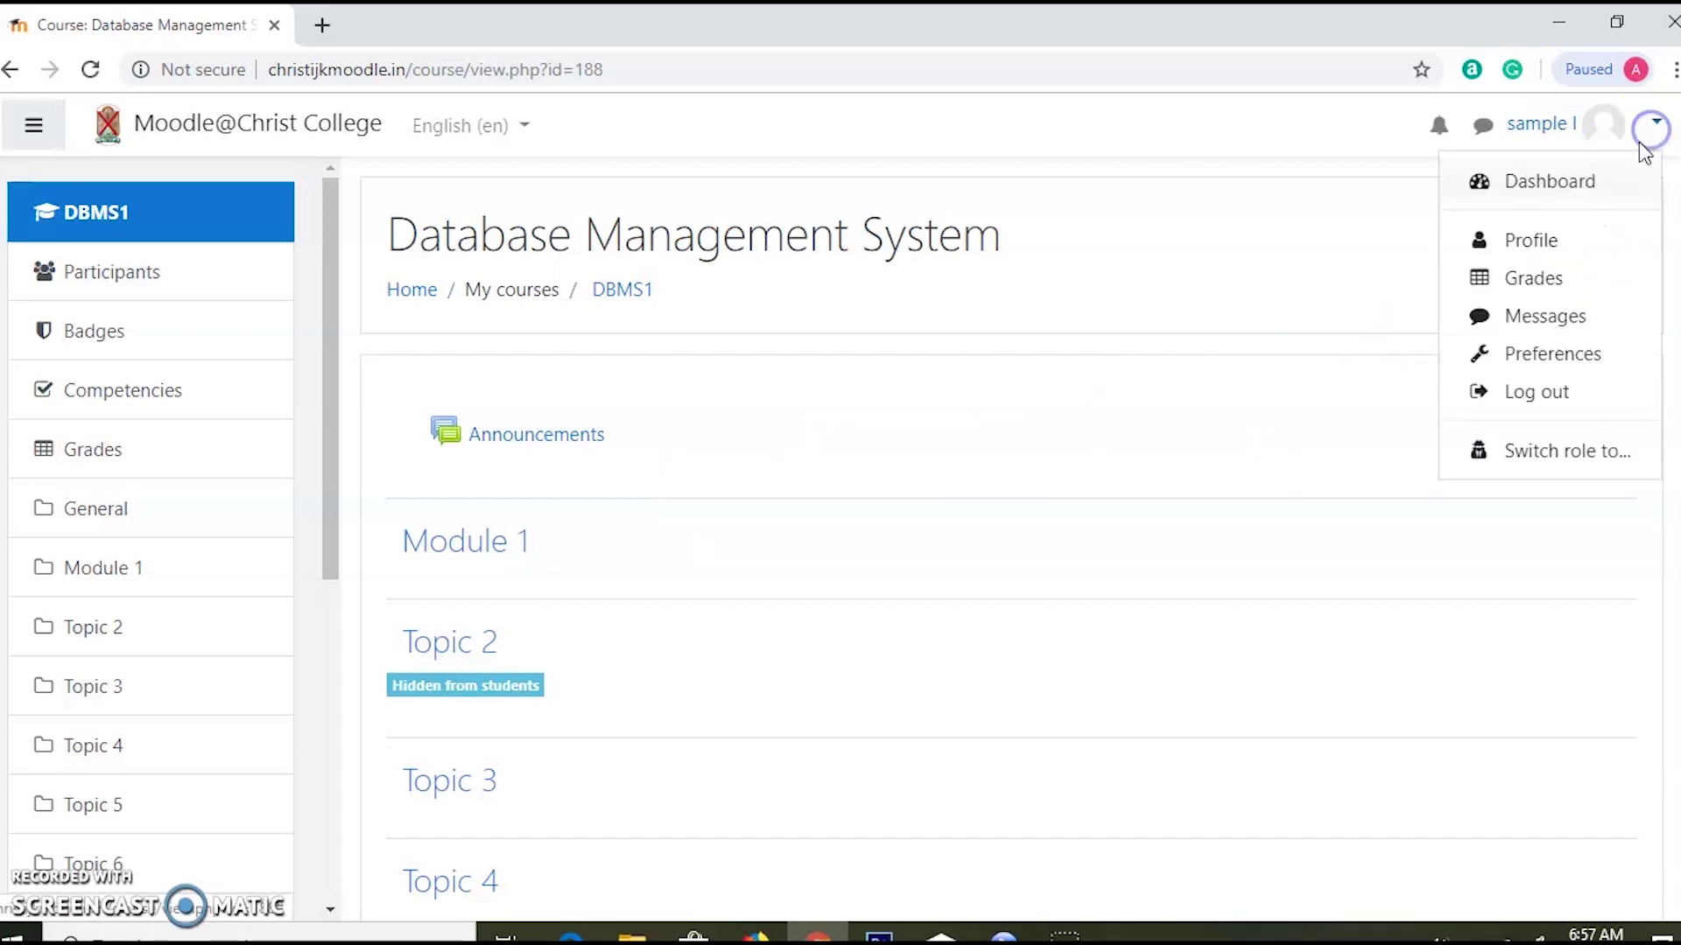
Switch the course view to the Student role and scroll down to Topic 2.
{"action": "left_click", "coordinate": [1555, 464]}
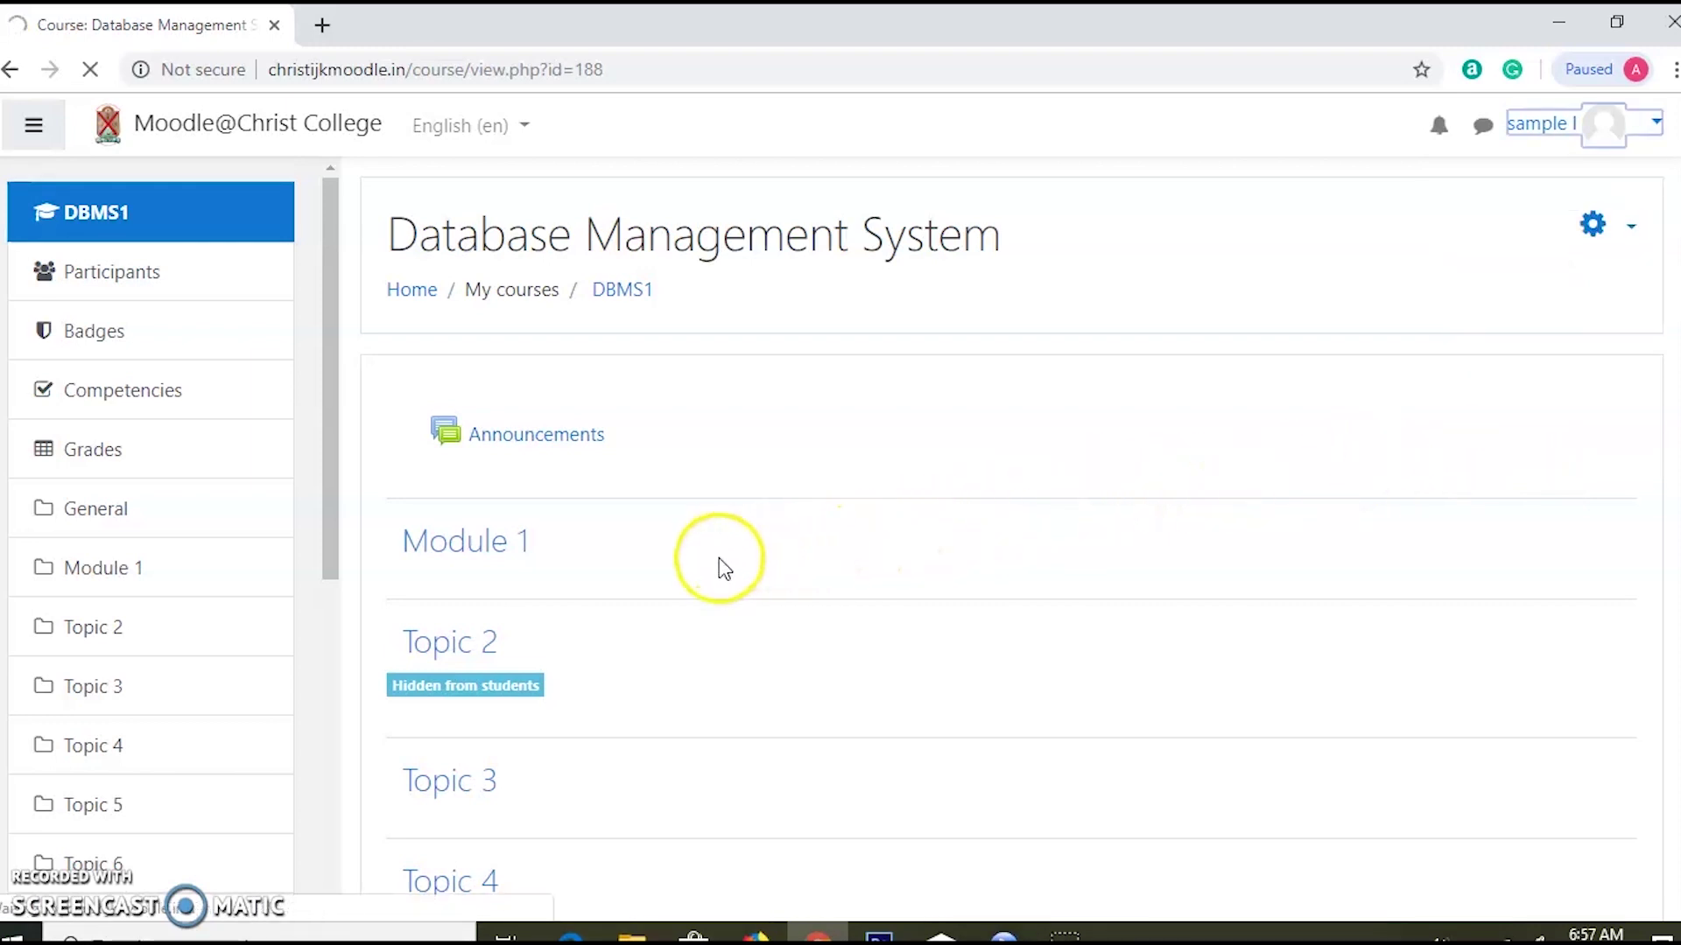
{"action": "left_click", "coordinate": [499, 665]}
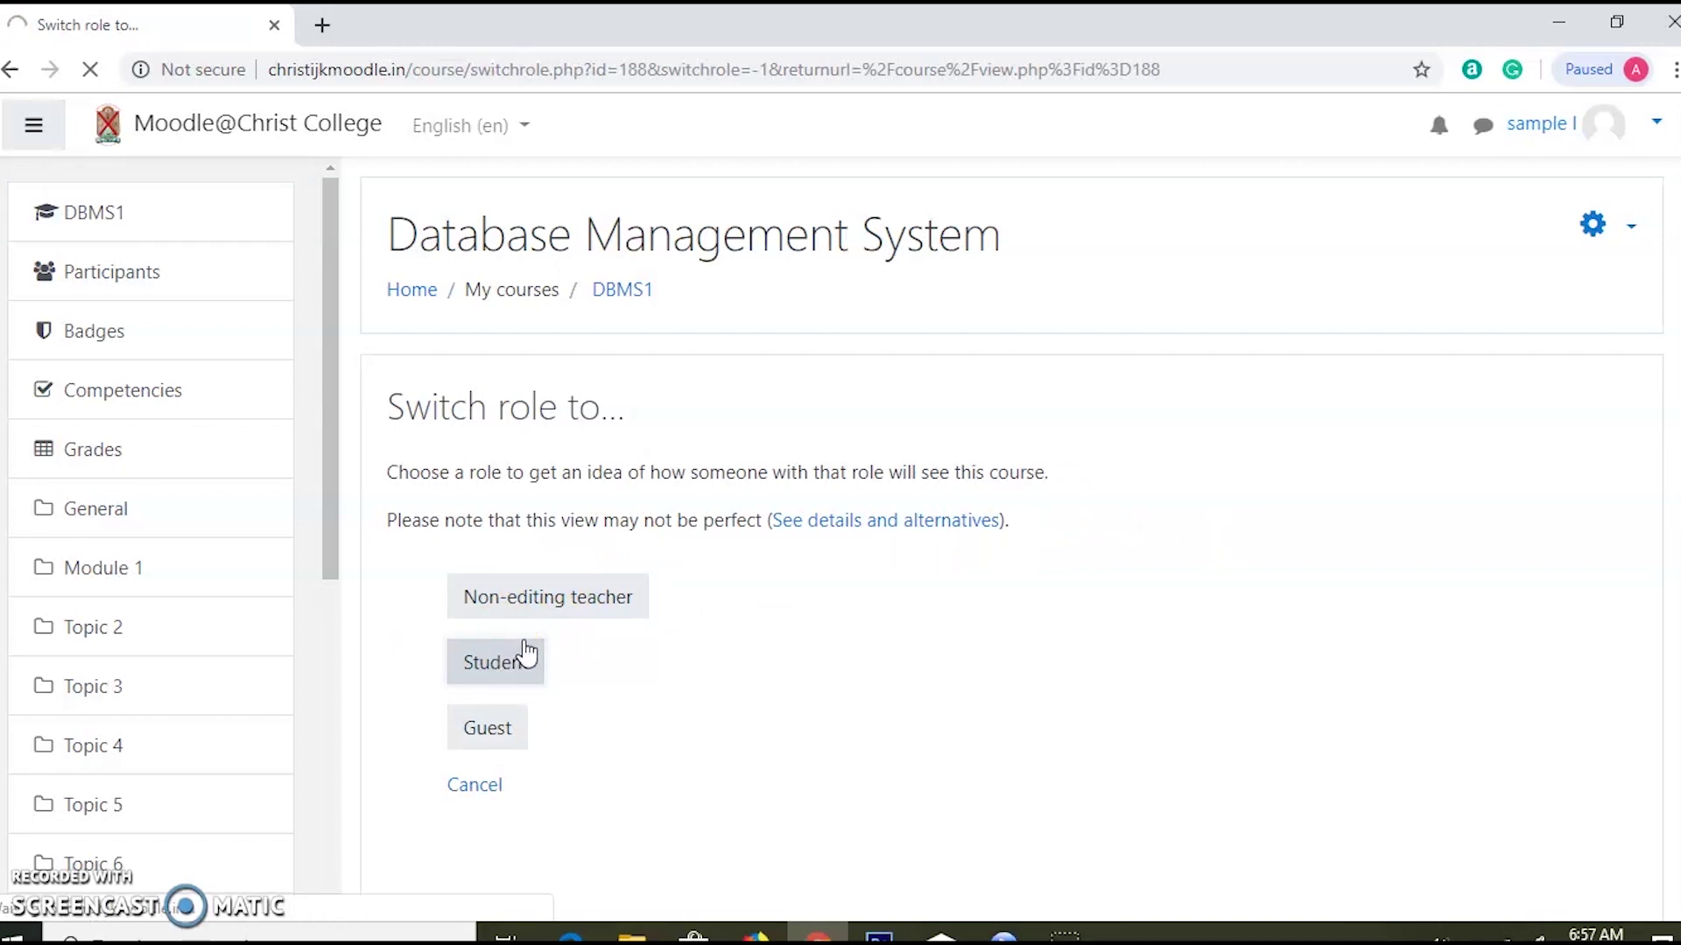
{"action": "scroll", "coordinate": [683, 542], "scroll_direction": "down", "scroll_amount": 3}
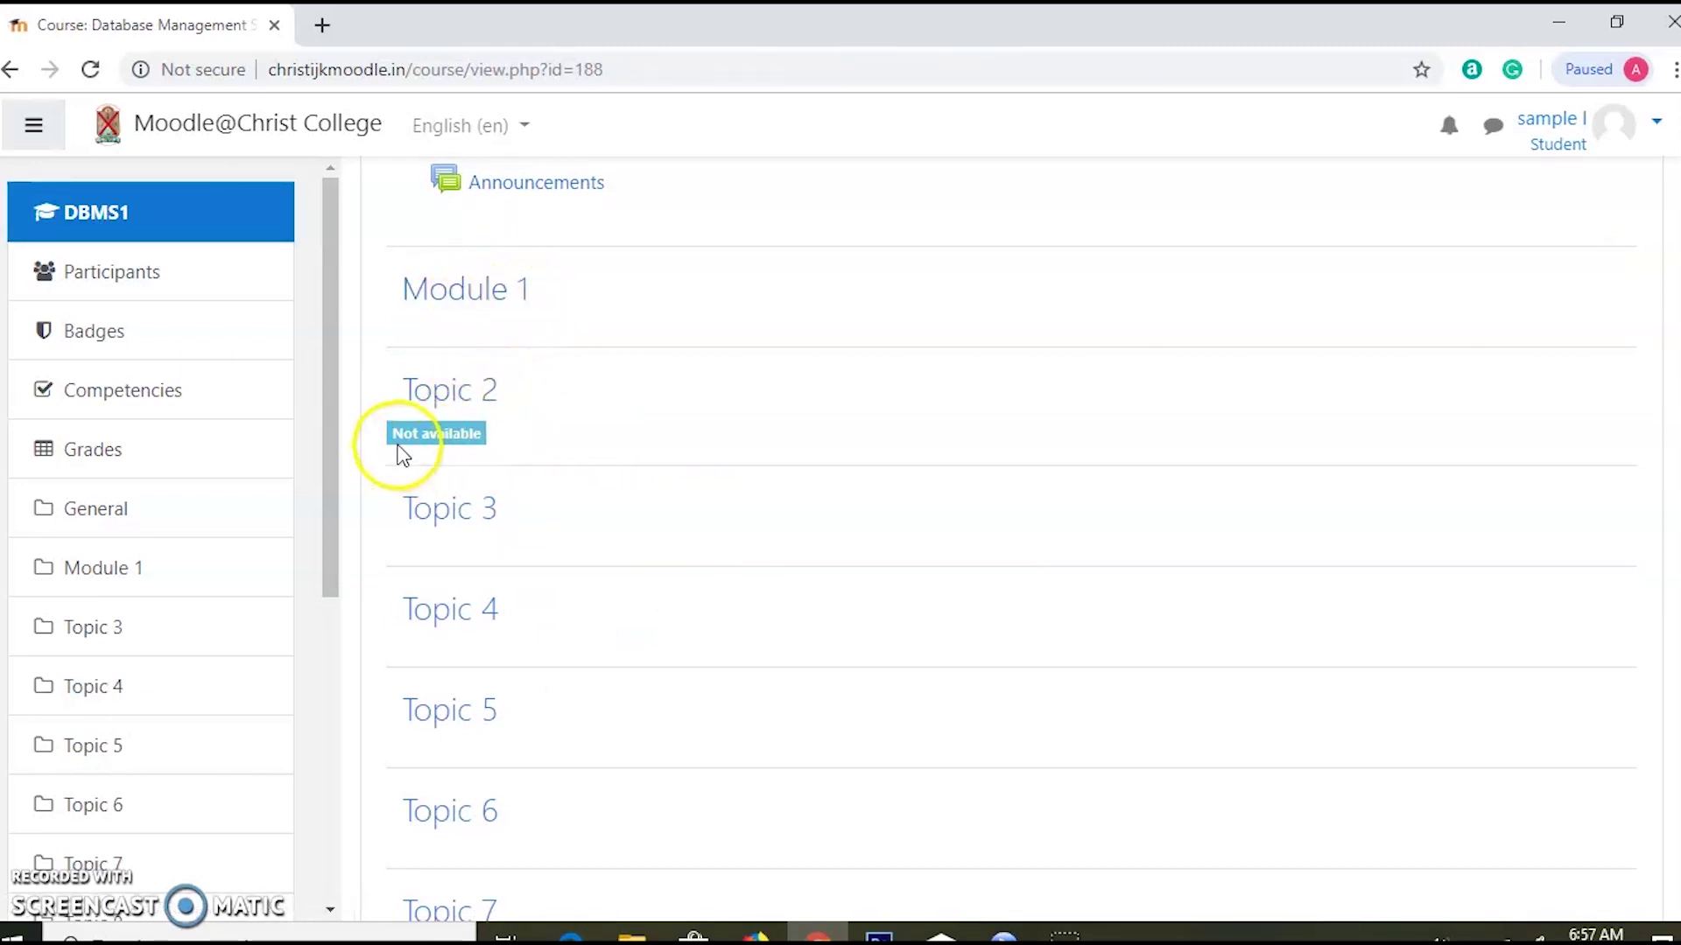
Confirm Topic 2 is Not available to students, then return to the normal role.
{"action": "left_click", "coordinate": [446, 403]}
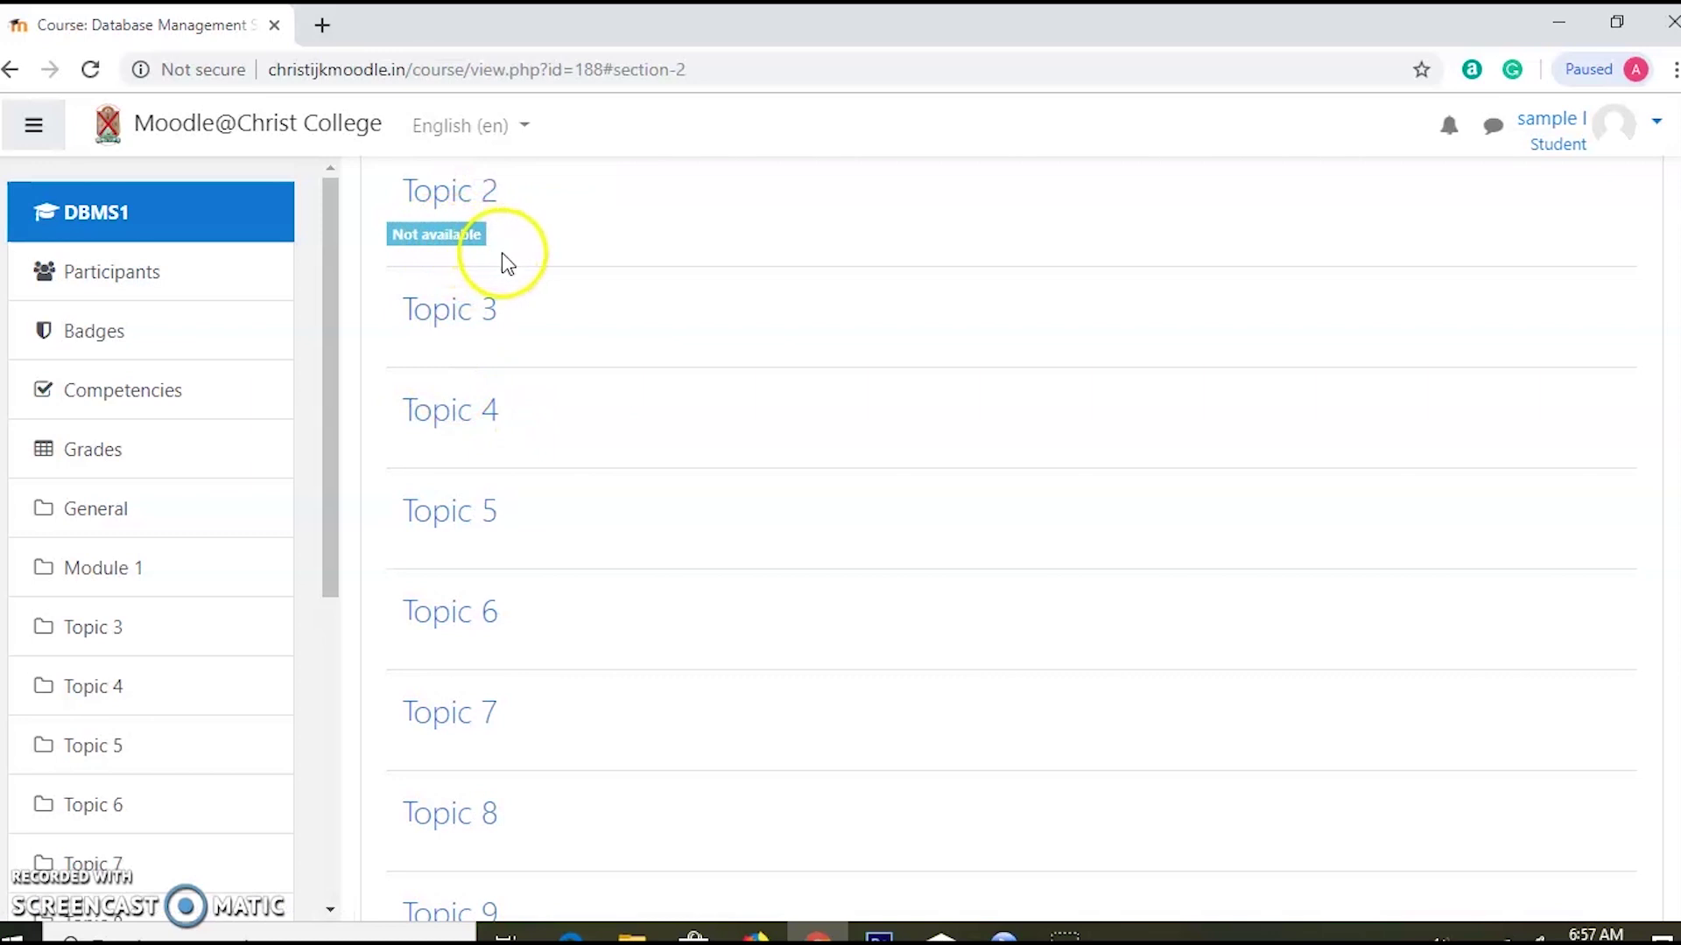
{"action": "scroll", "coordinate": [517, 262], "scroll_direction": "up", "scroll_amount": 3}
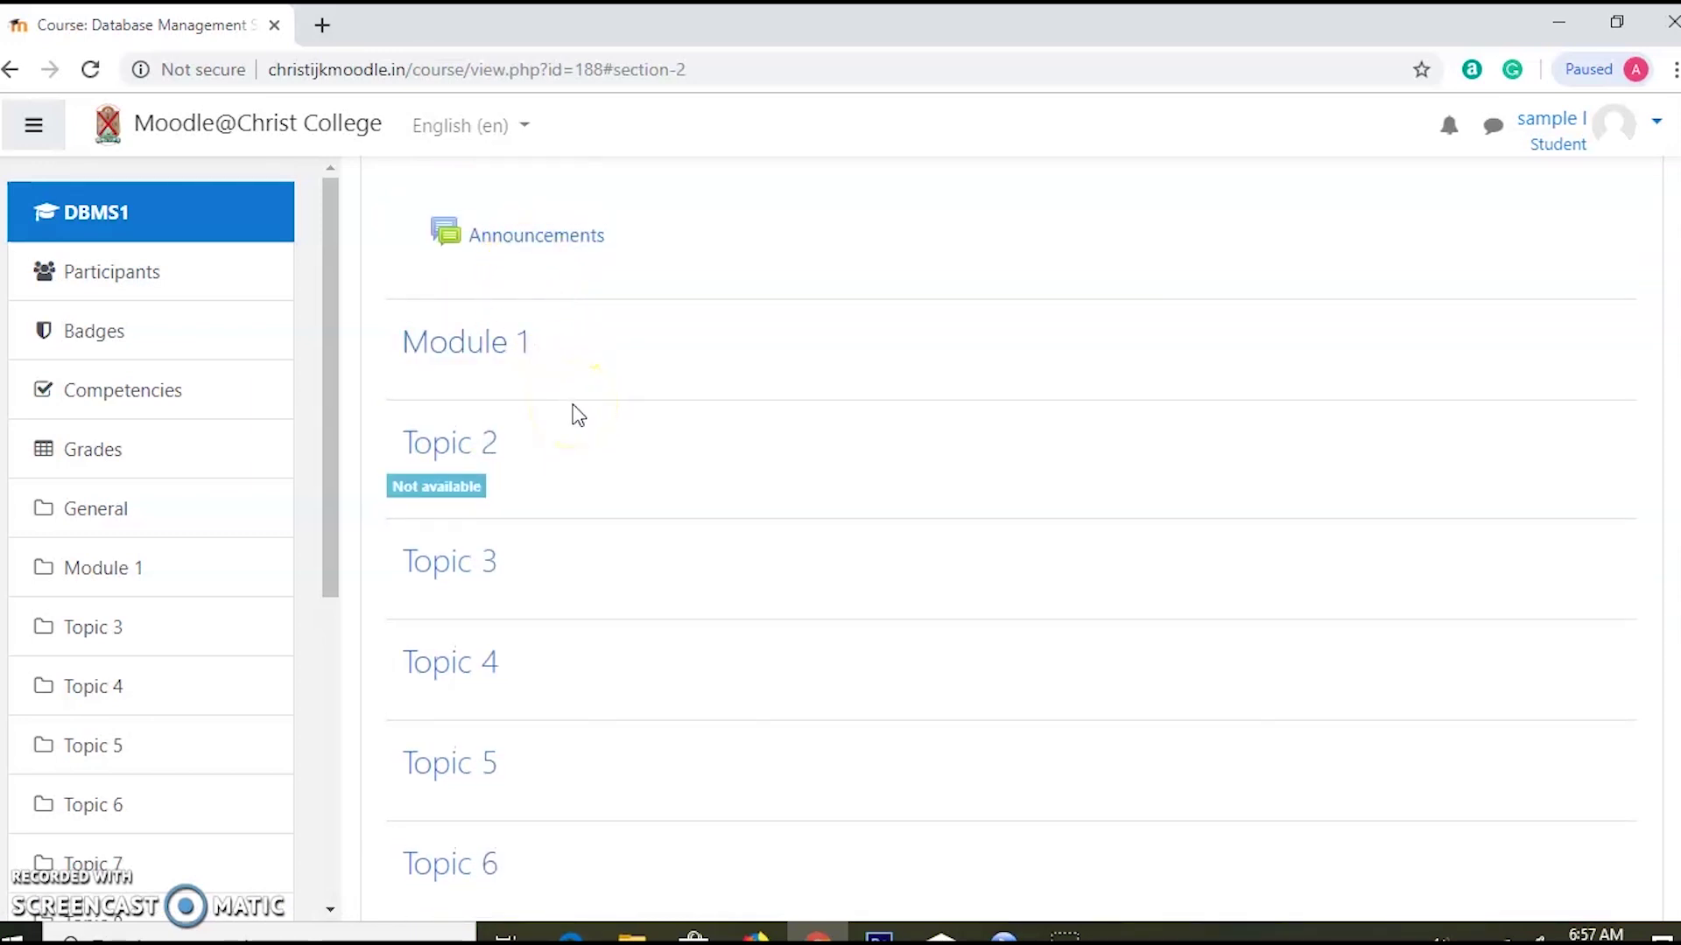
{"action": "left_click", "coordinate": [1634, 129]}
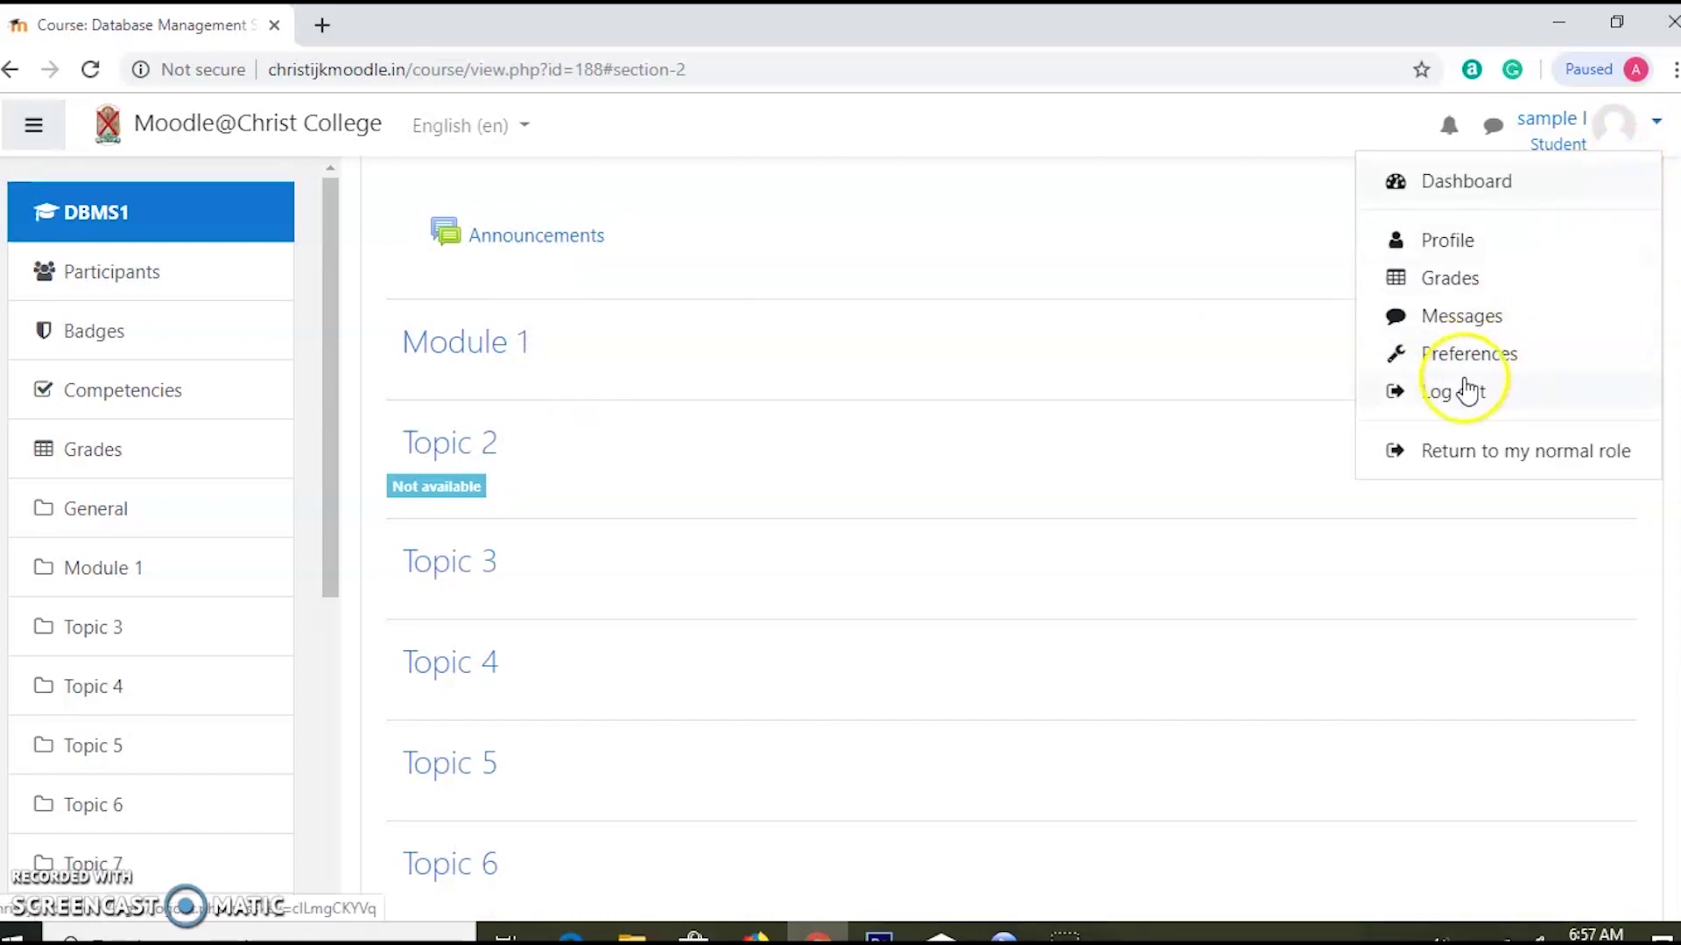
{"action": "left_click", "coordinate": [1480, 451]}
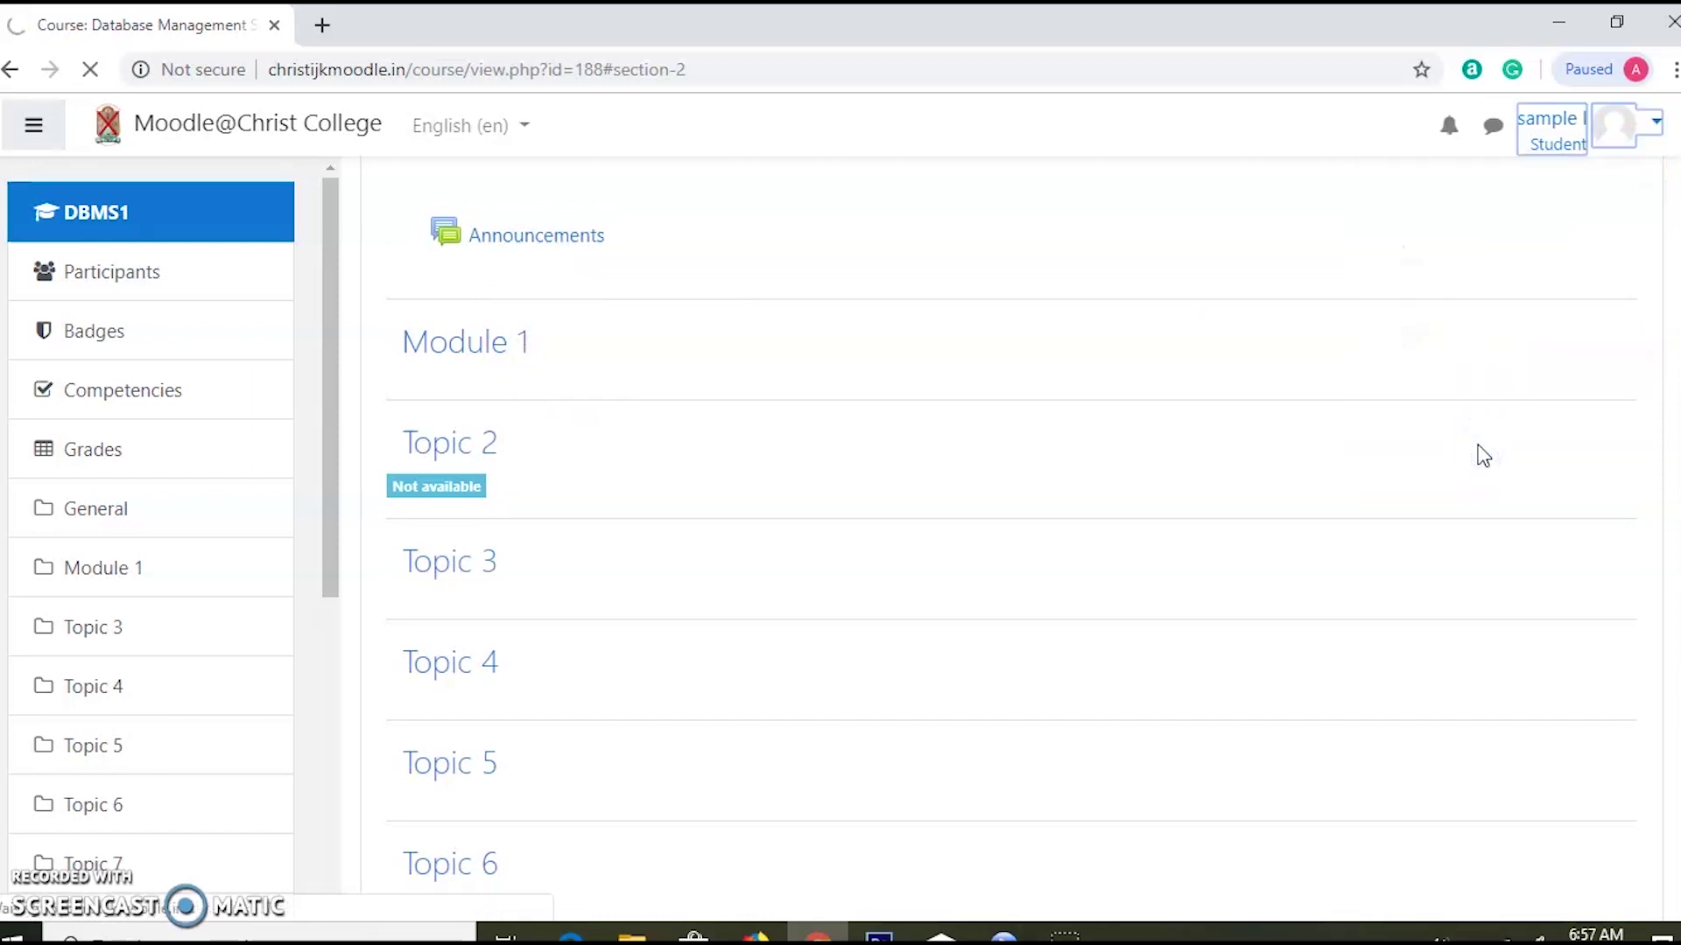